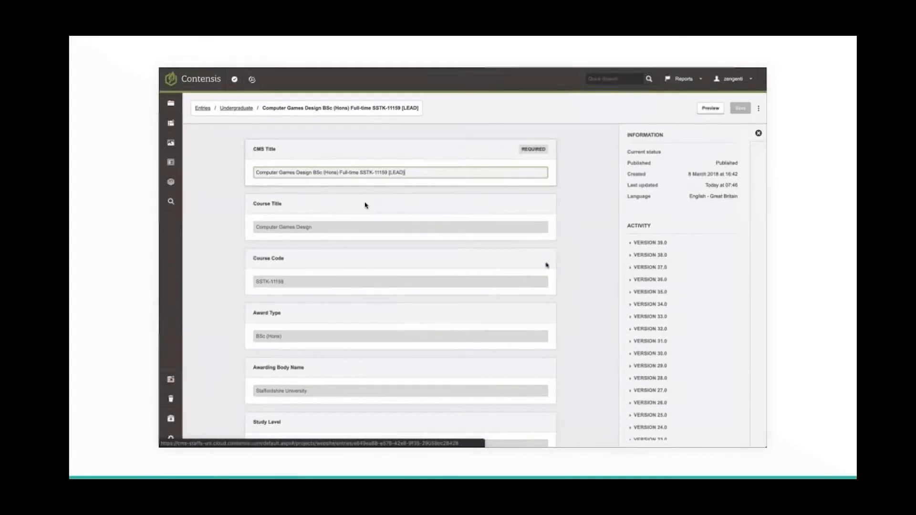
# - Examine the fields of the Computer Games Design undergraduate entry, from its CMS title and course details down to the optional modules
pyautogui.scroll(-3, 563, 275)
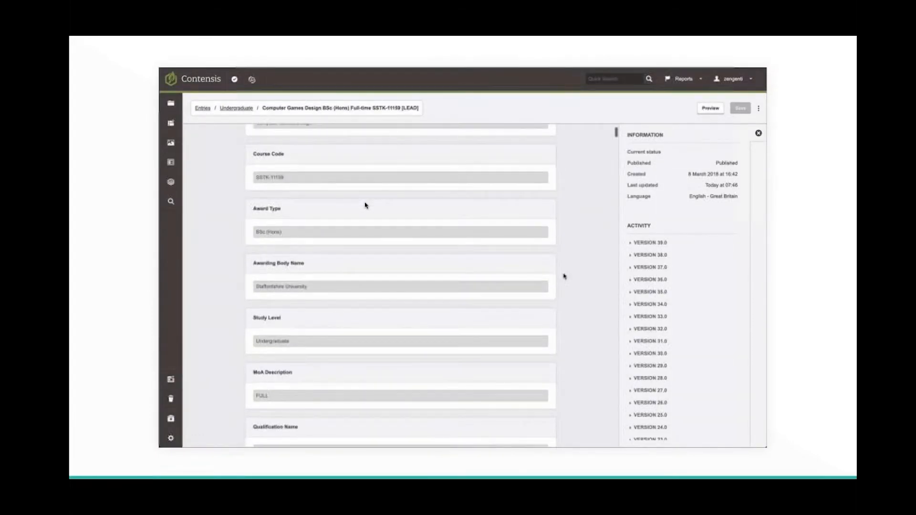
pyautogui.scroll(-5, 564, 276)
pyautogui.scroll(-6, 564, 275)
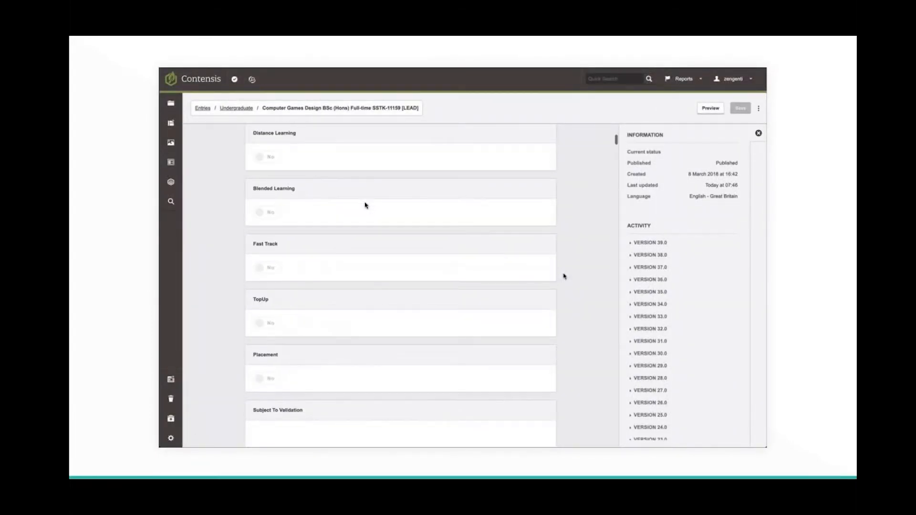
pyautogui.scroll(-4, 564, 276)
pyautogui.moveTo(616, 144); pyautogui.dragTo(625, 443)
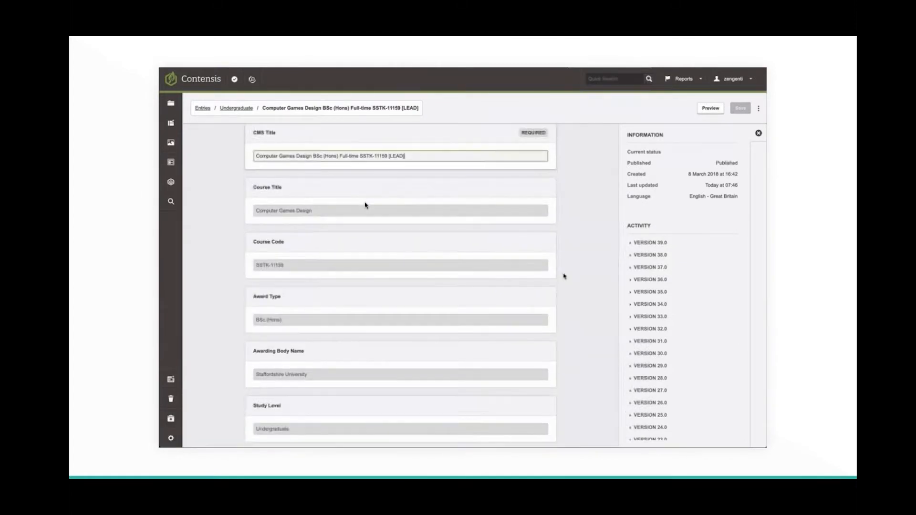
pyautogui.scroll(-6, 365, 205)
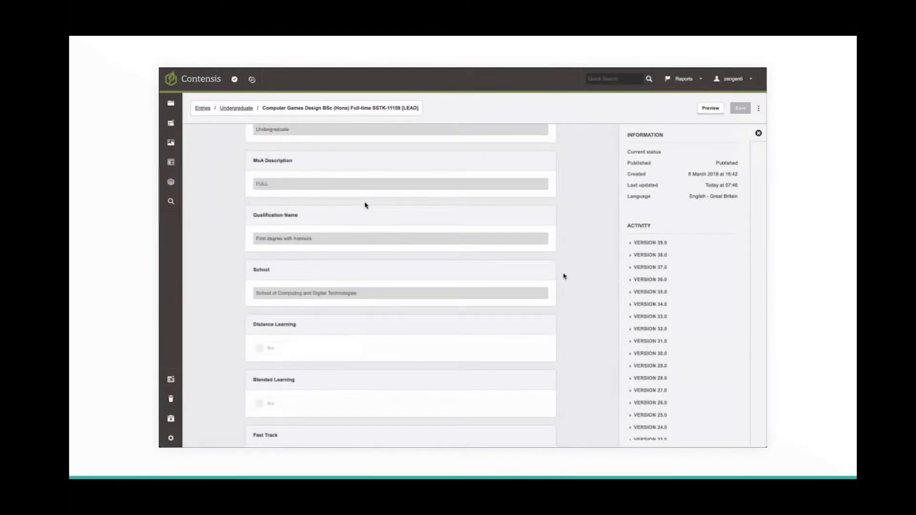
pyautogui.scroll(-6, 365, 205)
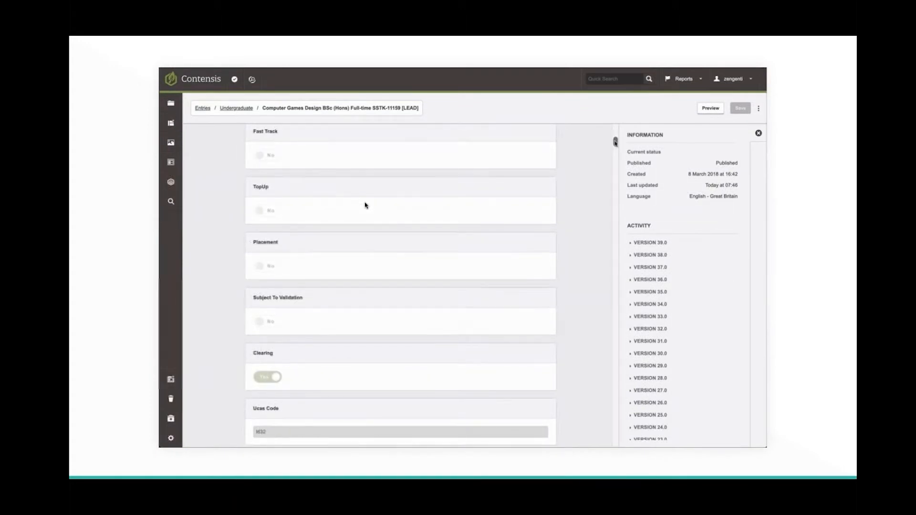
pyautogui.scroll(-5, 365, 205)
pyautogui.scroll(-10, 365, 205)
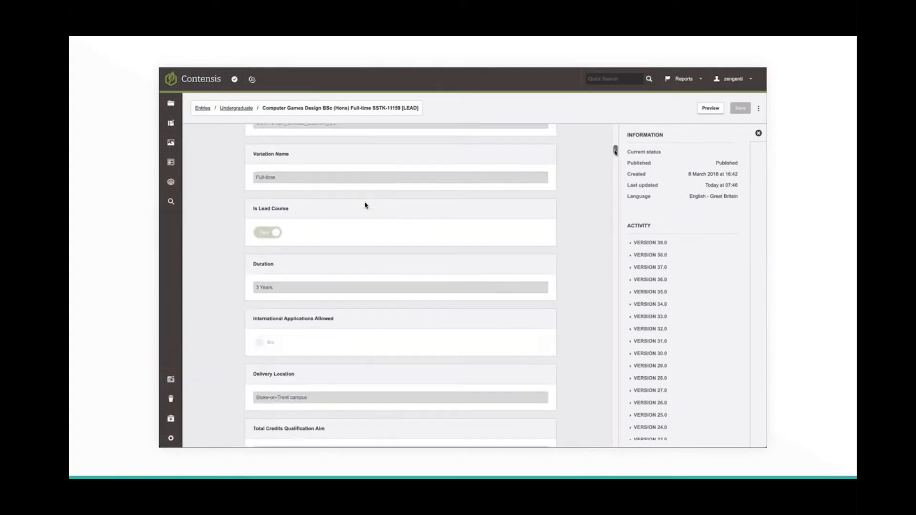
pyautogui.scroll(-10, 366, 205)
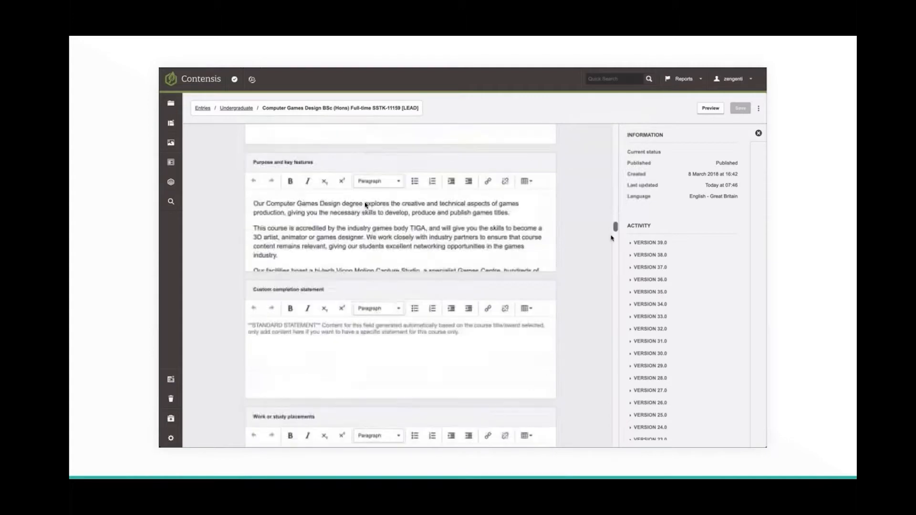
pyautogui.scroll(-10, 365, 205)
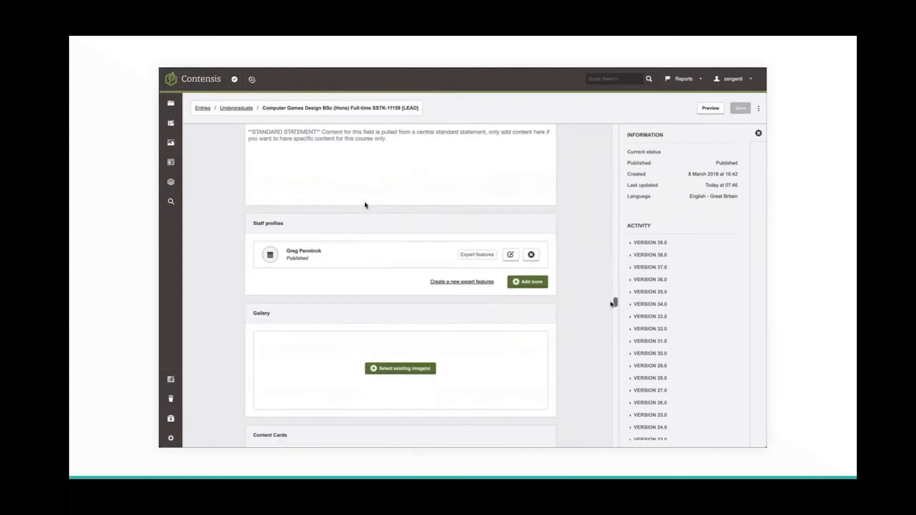
pyautogui.scroll(-10, 366, 205)
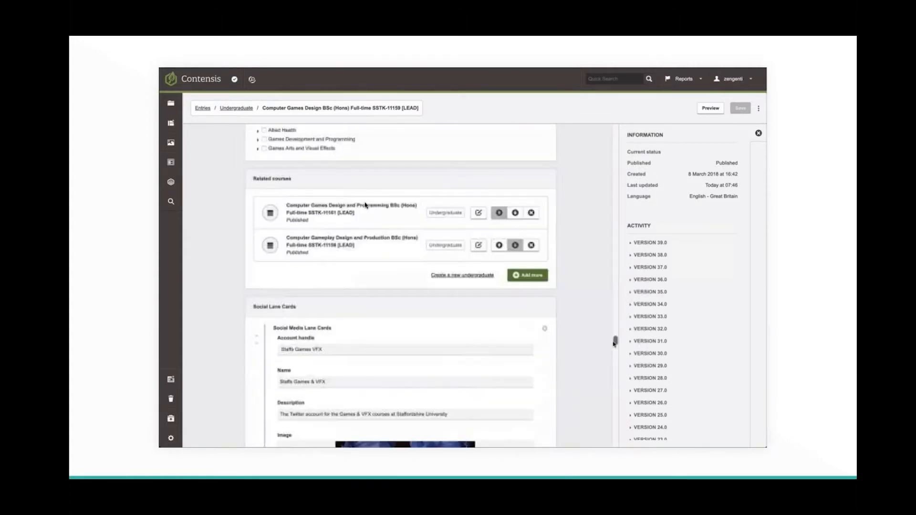
pyautogui.scroll(-15, 365, 205)
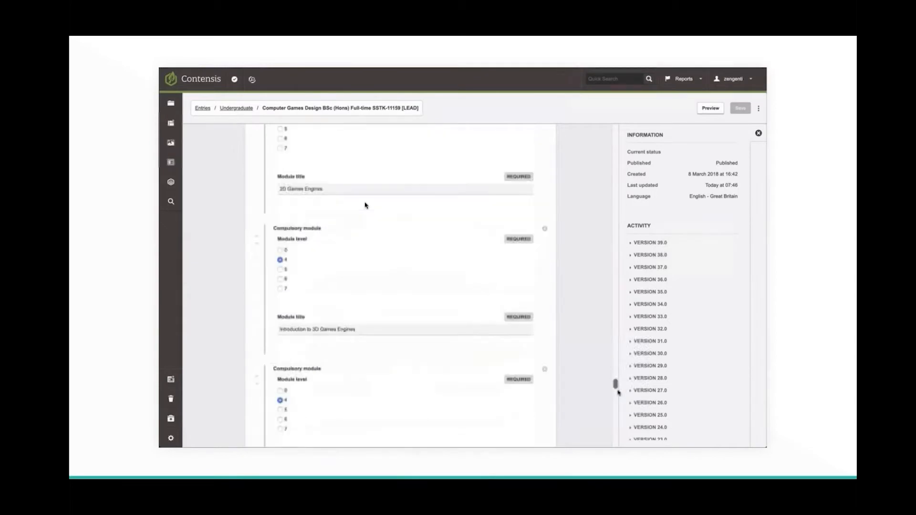
pyautogui.scroll(-15, 365, 205)
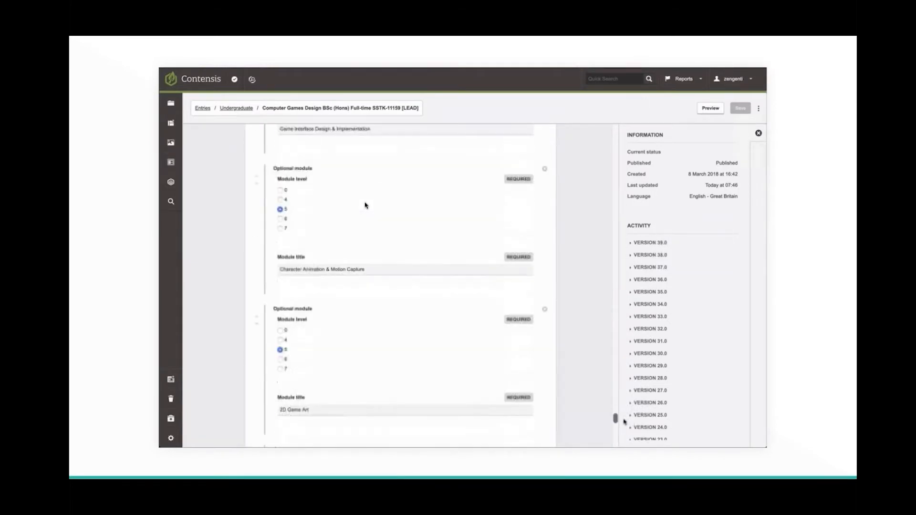
pyautogui.scroll(-10, 365, 205)
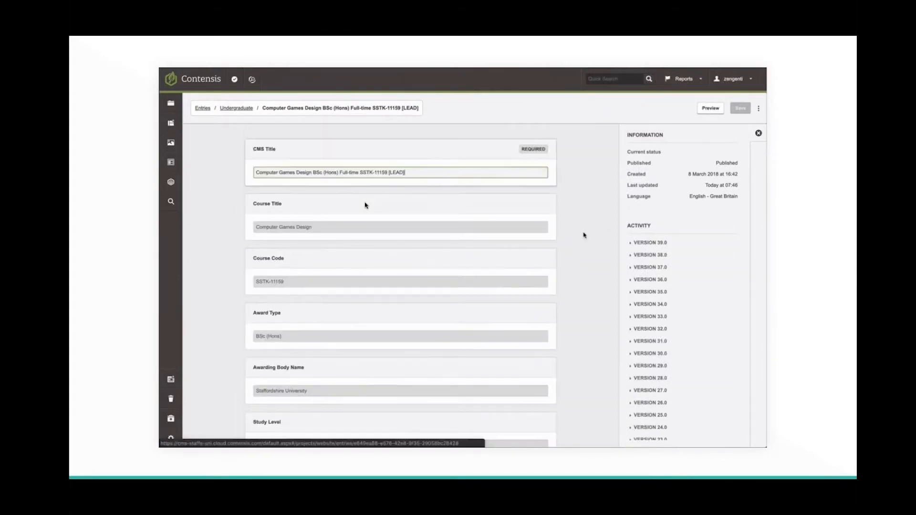
pyautogui.scroll(-3, 565, 277)
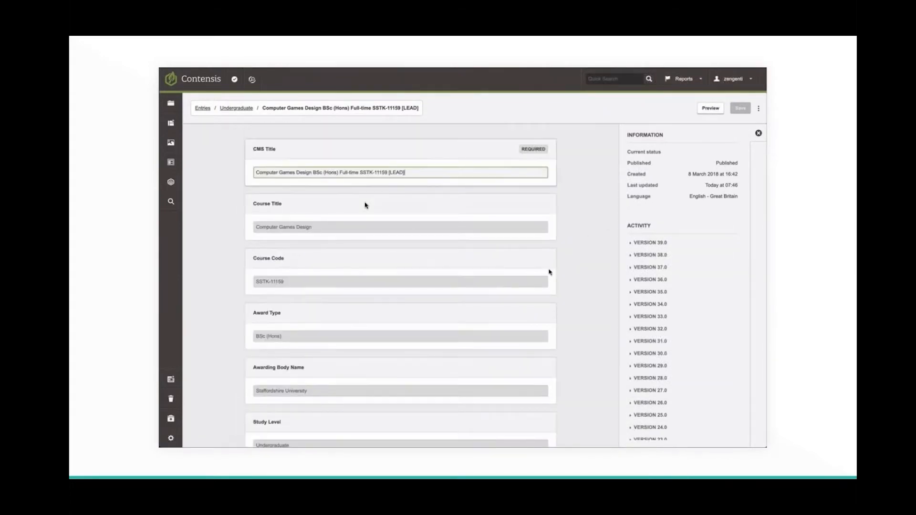
pyautogui.scroll(-6, 365, 205)
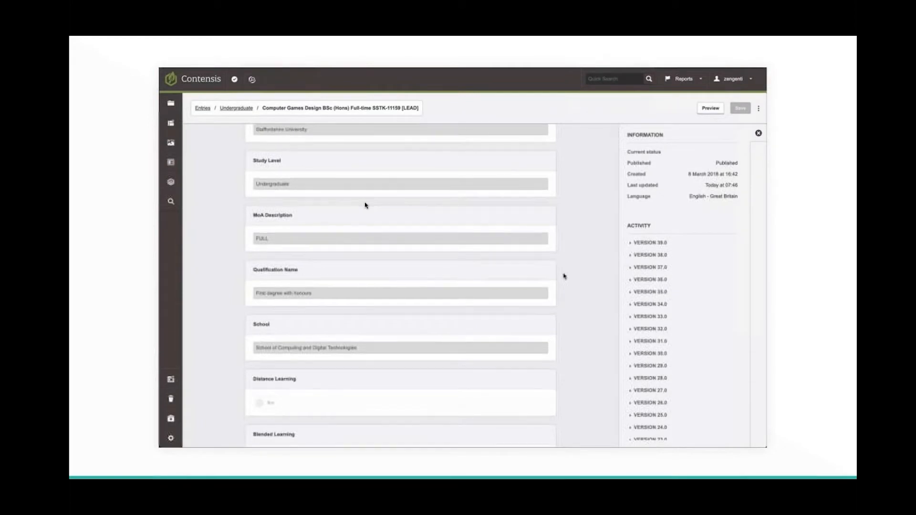
pyautogui.scroll(-5, 365, 205)
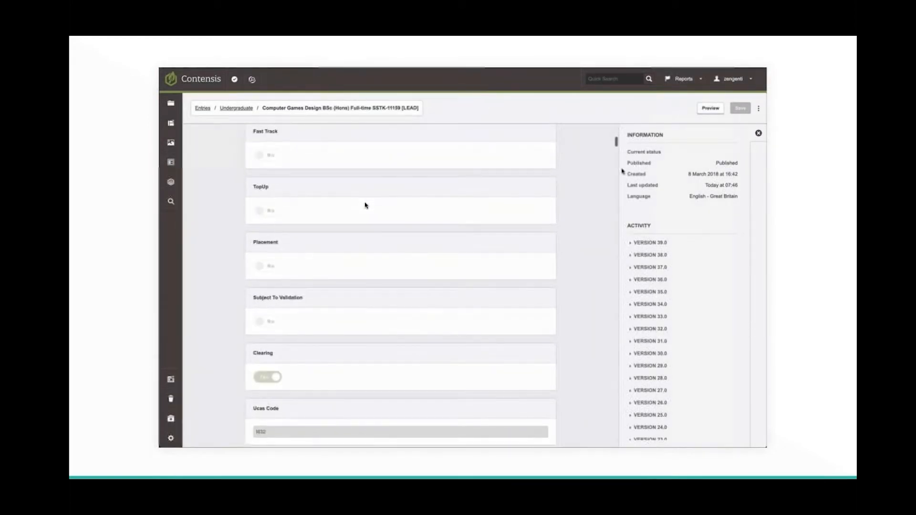
pyautogui.scroll(-10, 365, 205)
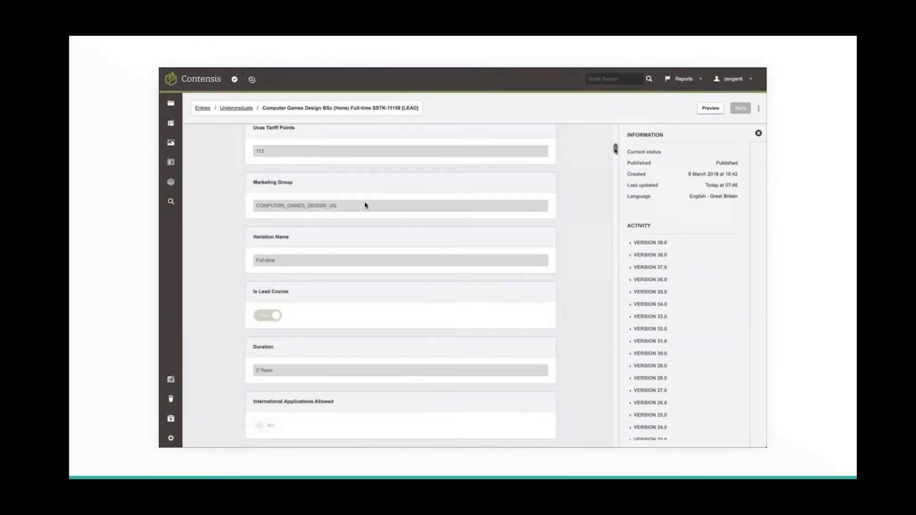
pyautogui.scroll(-20, 365, 206)
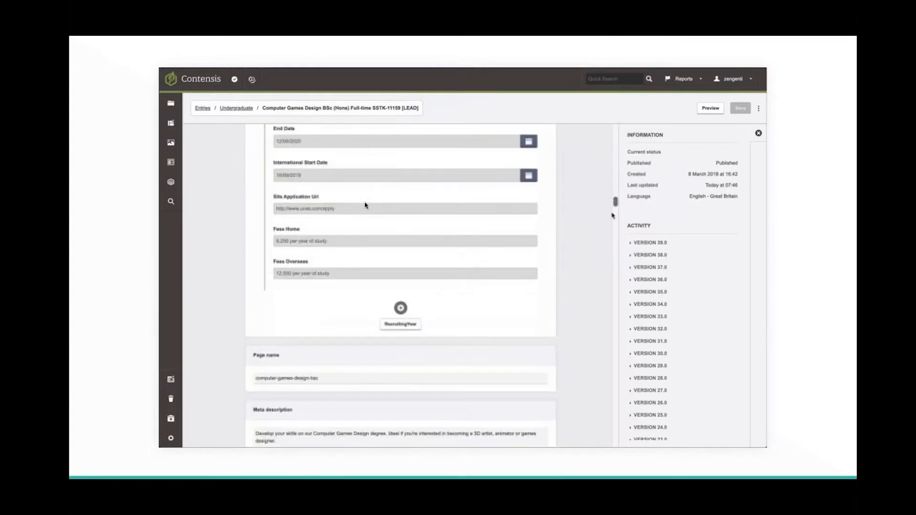
pyautogui.scroll(-15, 365, 205)
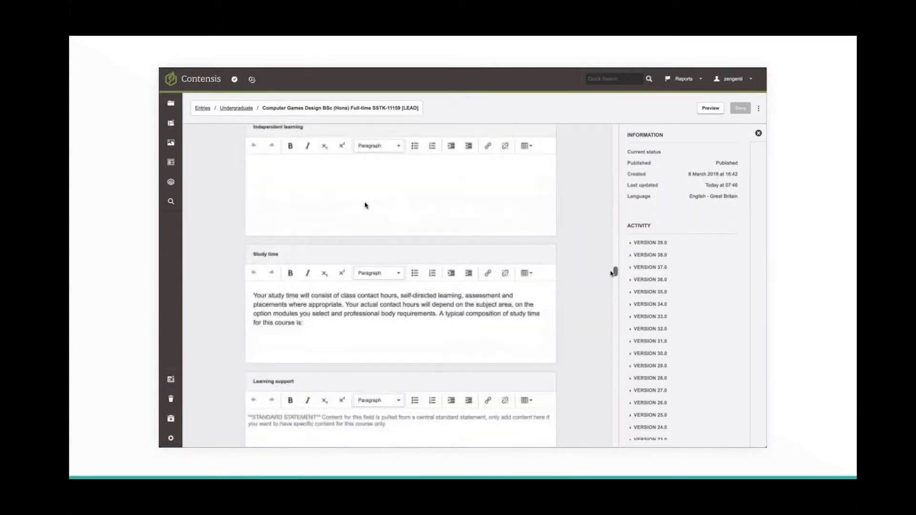
pyautogui.scroll(-3, 365, 205)
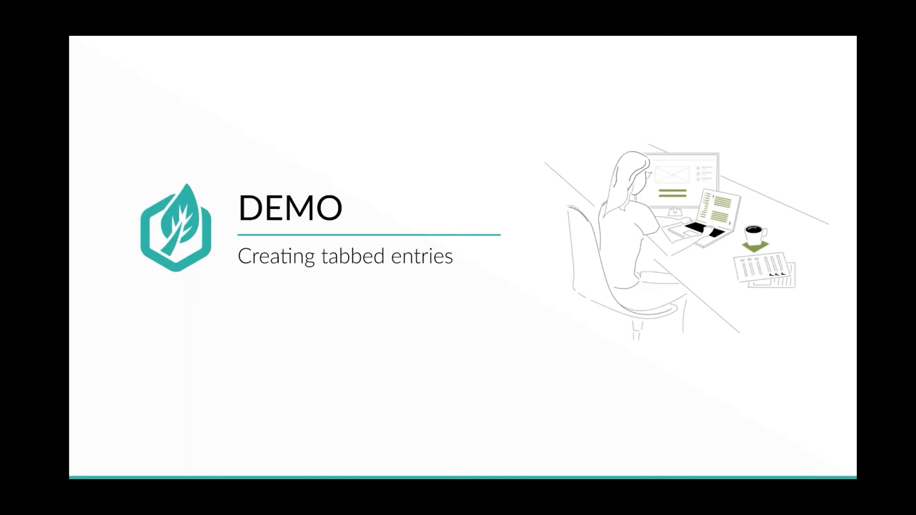
# - Switch from the presentation to Contensis and view the project's list of content types
pyautogui.click(454, 103)
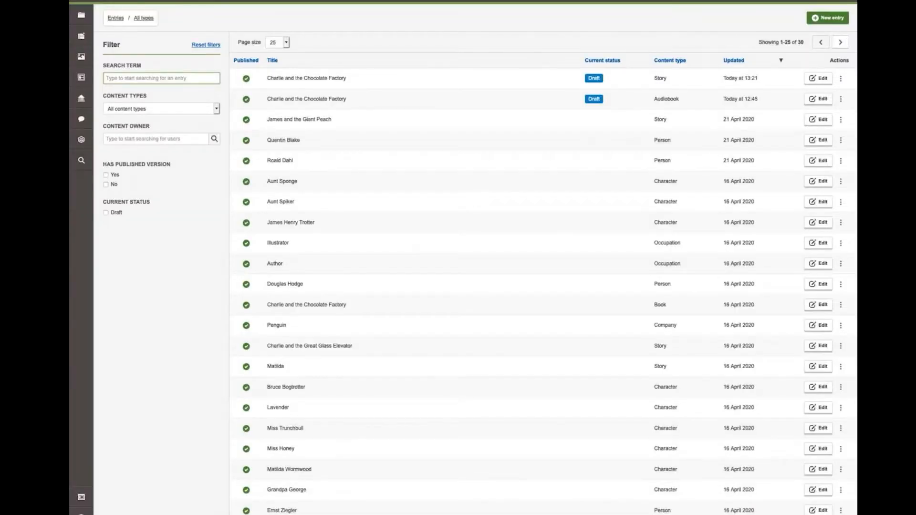
pyautogui.click(318, 8)
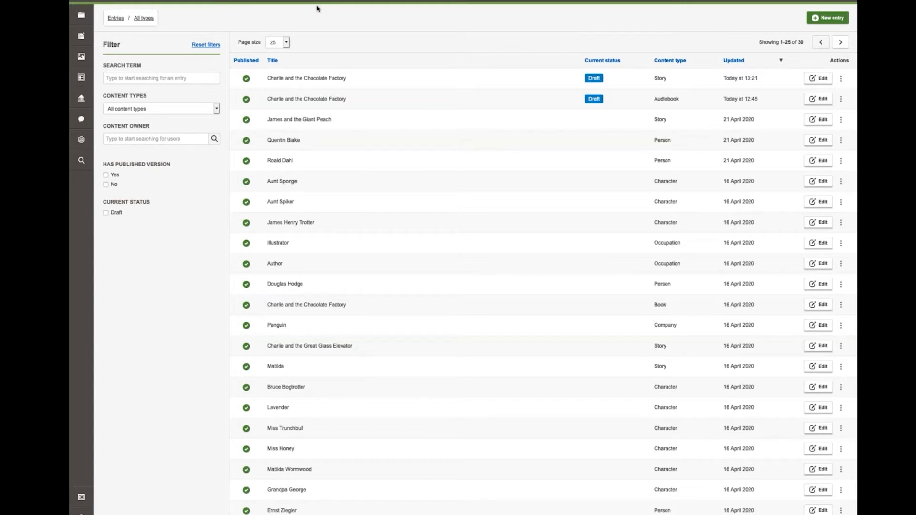
pyautogui.click(85, 37)
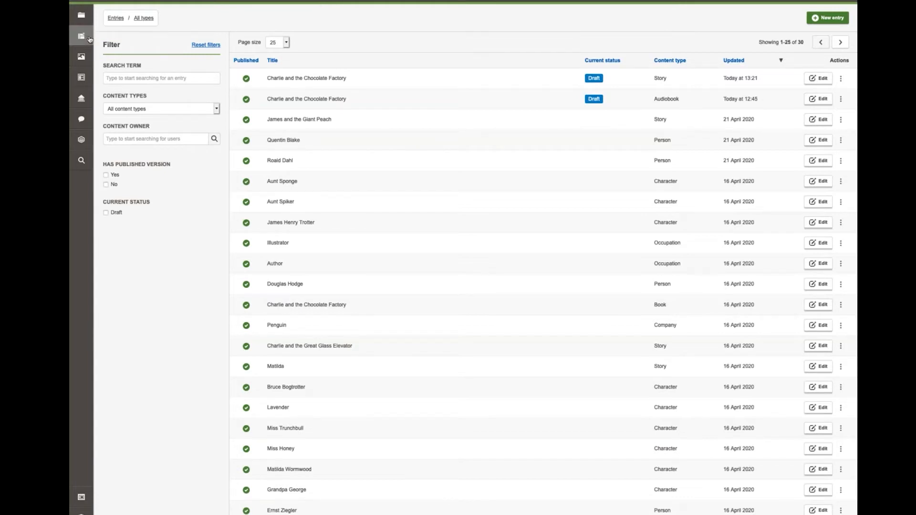
pyautogui.click(147, 57)
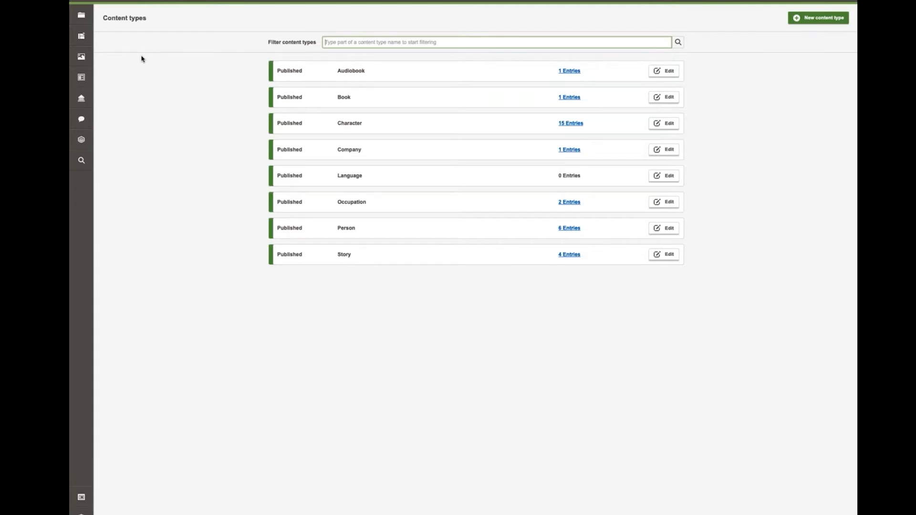
# - Return to the entries listing and open the Charlie and the Chocolate Factory story entry for editing
pyautogui.click(83, 36)
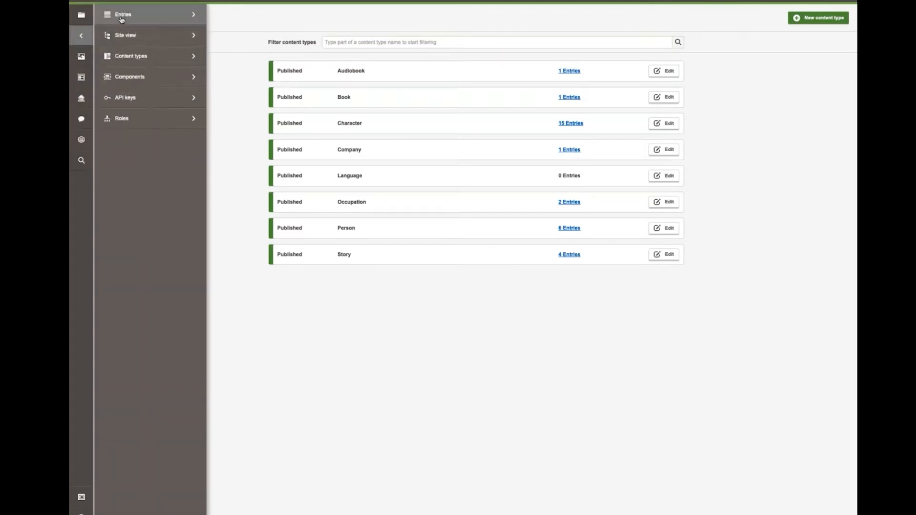
pyautogui.click(122, 20)
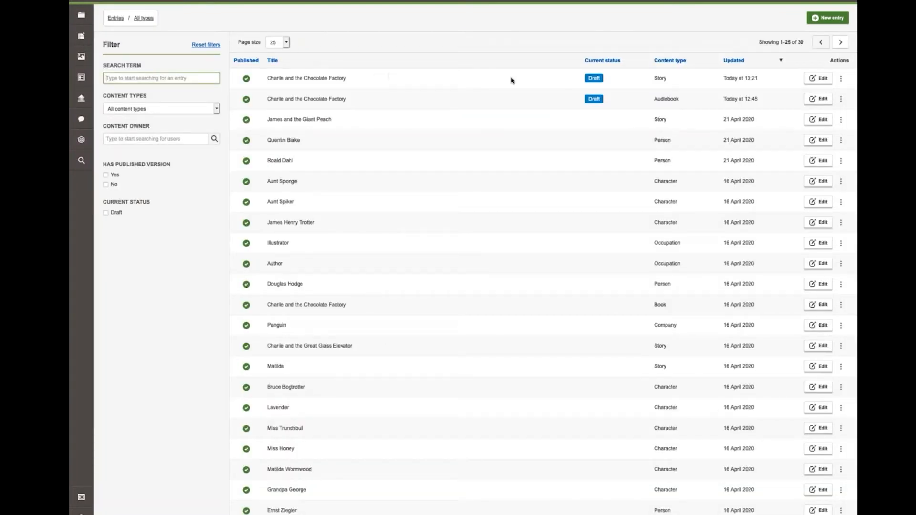
pyautogui.click(817, 79)
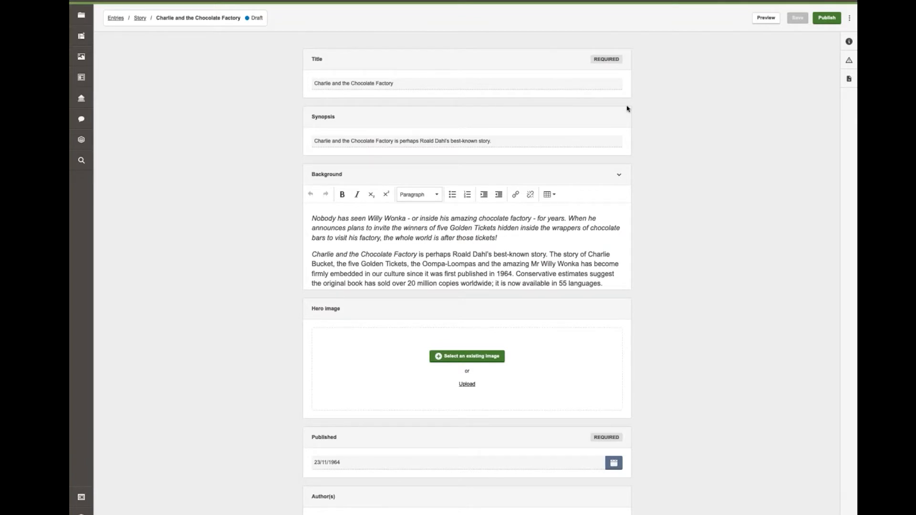
# - Examine the story entry's fields, from the title, synopsis and background to the authors, characters, audiobooks and books
pyautogui.scroll(-3, 634, 126)
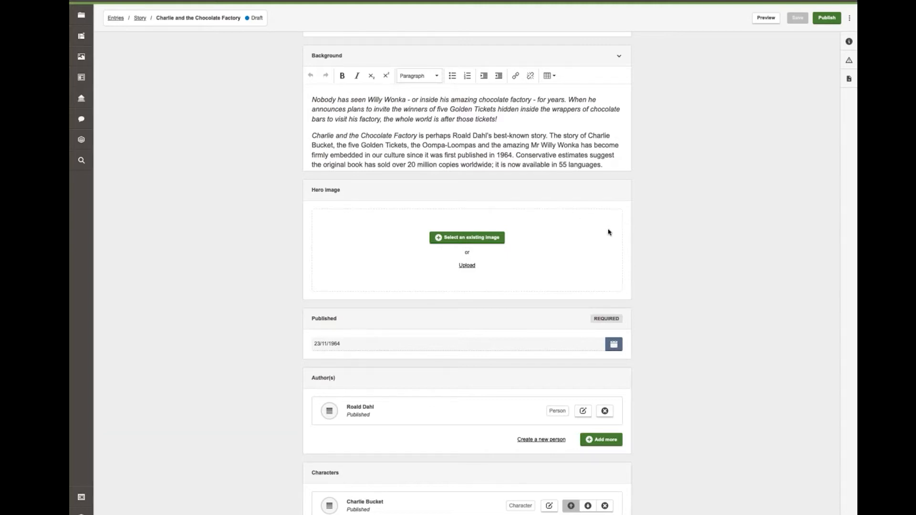
pyautogui.scroll(-3, 610, 232)
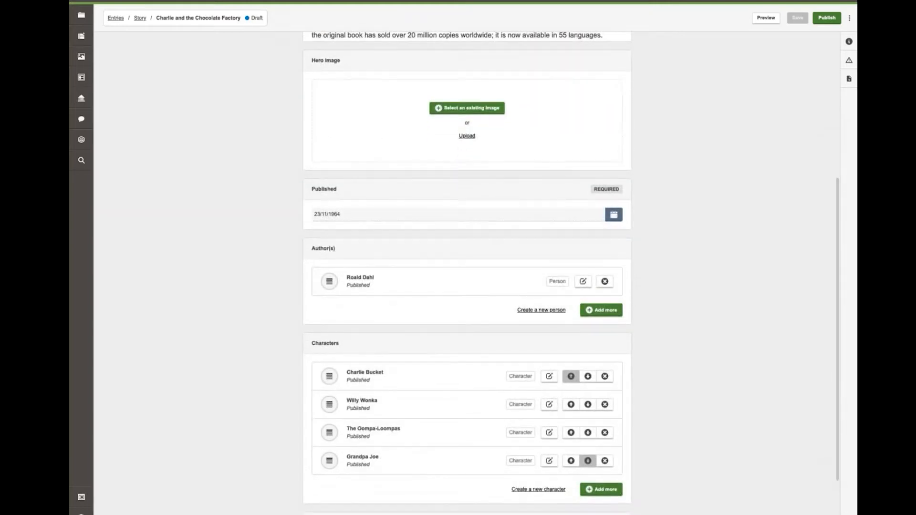
pyautogui.scroll(2, 609, 230)
pyautogui.scroll(-3, 609, 231)
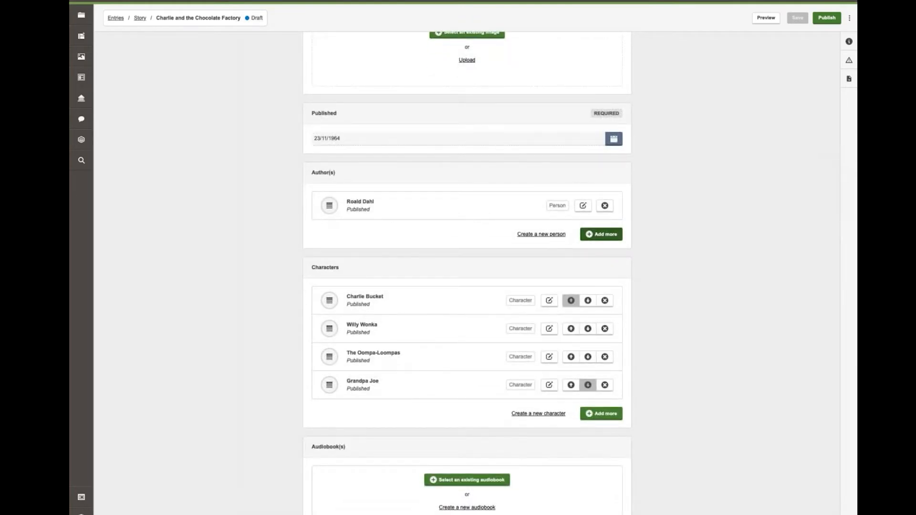
pyautogui.scroll(-1, 609, 231)
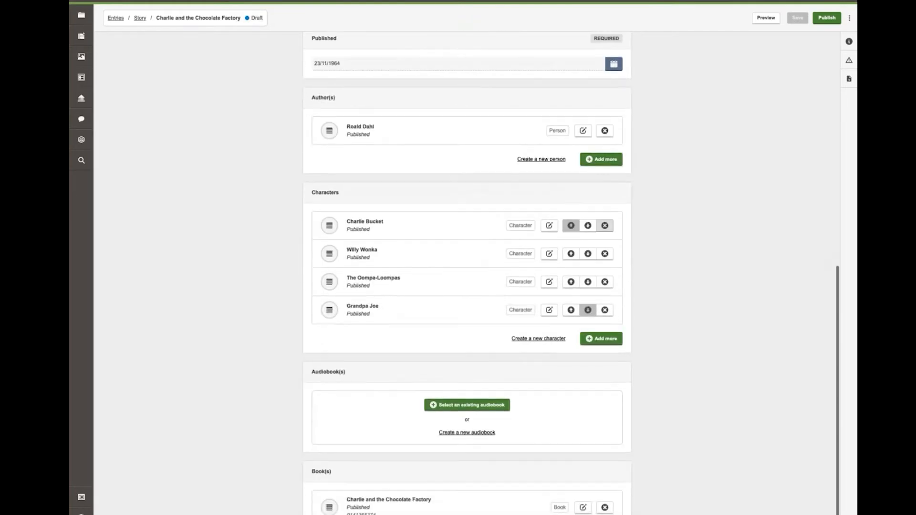
pyautogui.scroll(5, 604, 220)
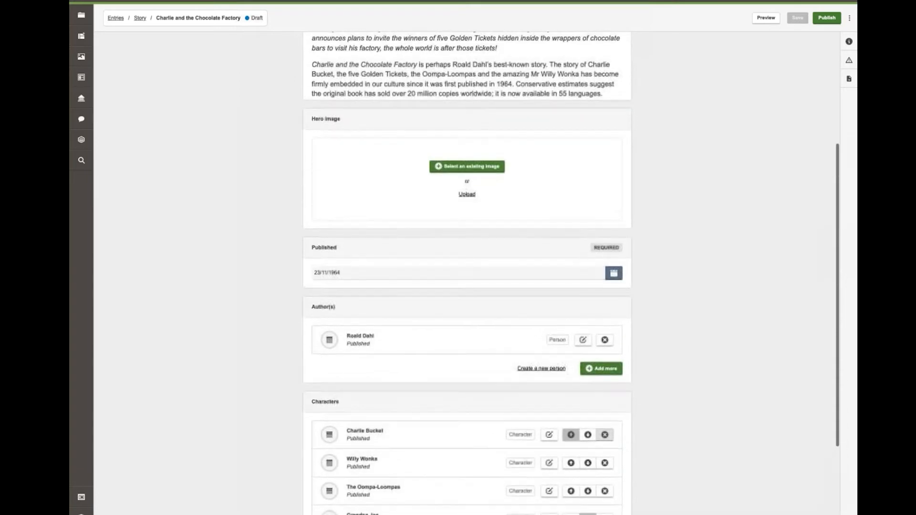
pyautogui.scroll(1, 604, 220)
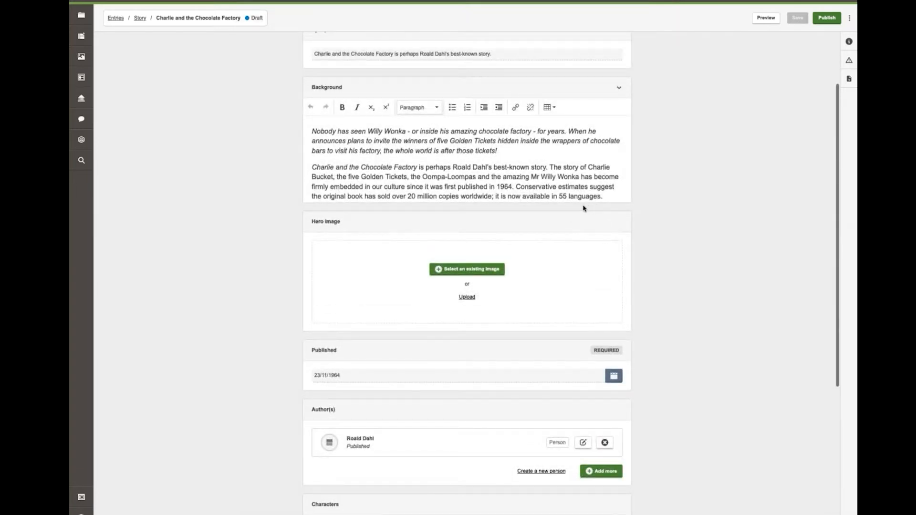
pyautogui.scroll(2, 582, 208)
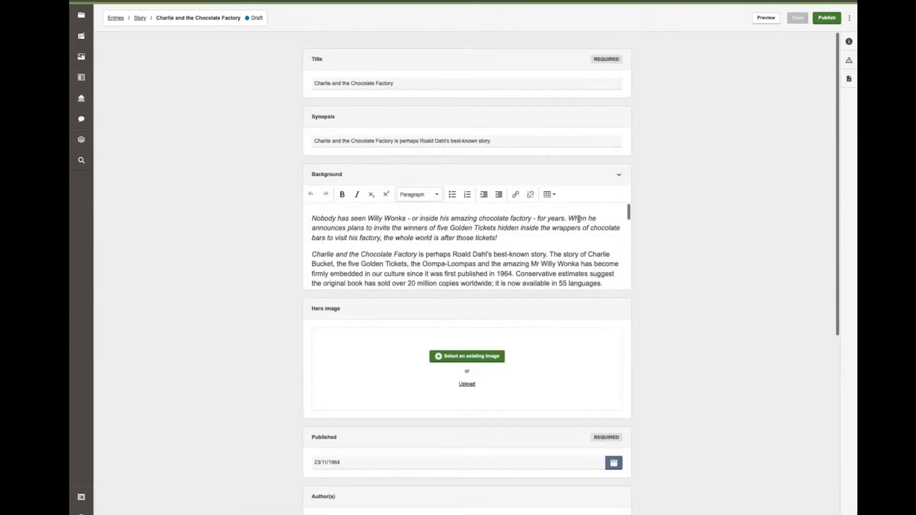
pyautogui.scroll(-5, 579, 218)
pyautogui.scroll(-3, 702, 247)
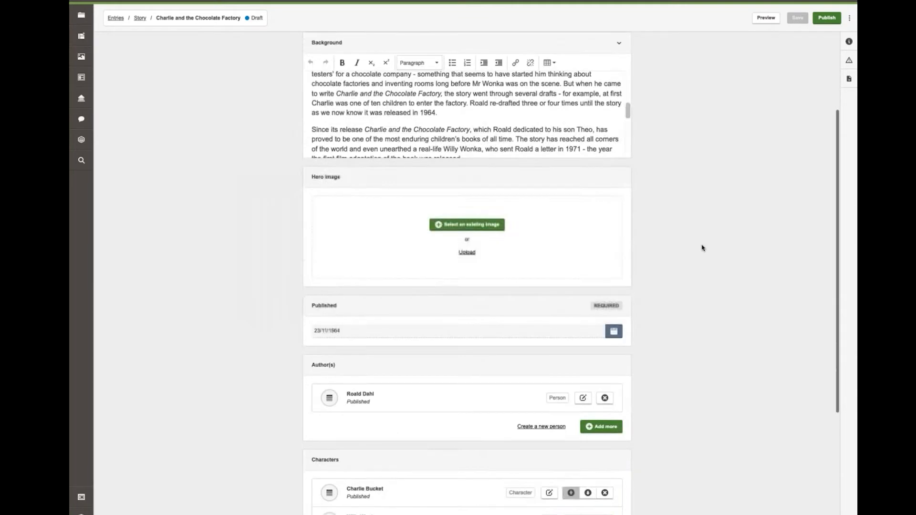
pyautogui.scroll(-5, 703, 248)
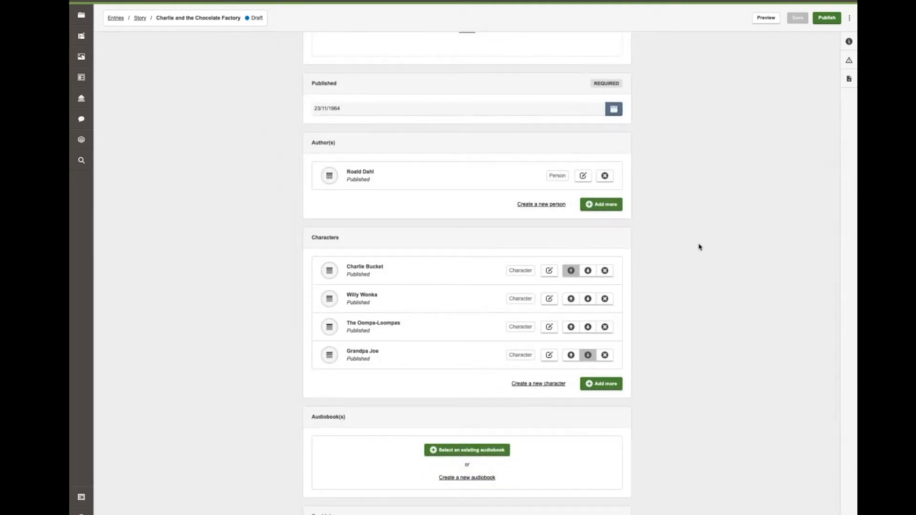
# - Leave the Charlie and the Chocolate Factory entry and open the Story content type for editing
pyautogui.scroll(-1, 698, 252)
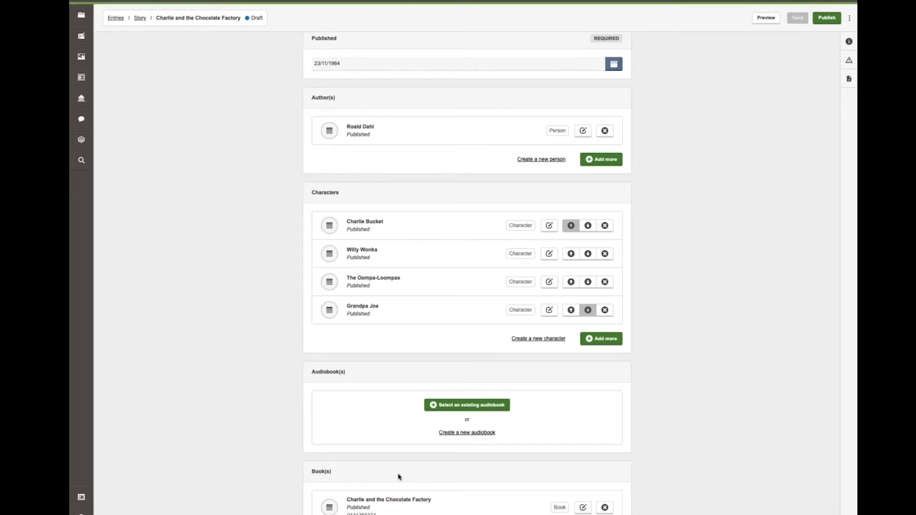
pyautogui.scroll(4, 401, 459)
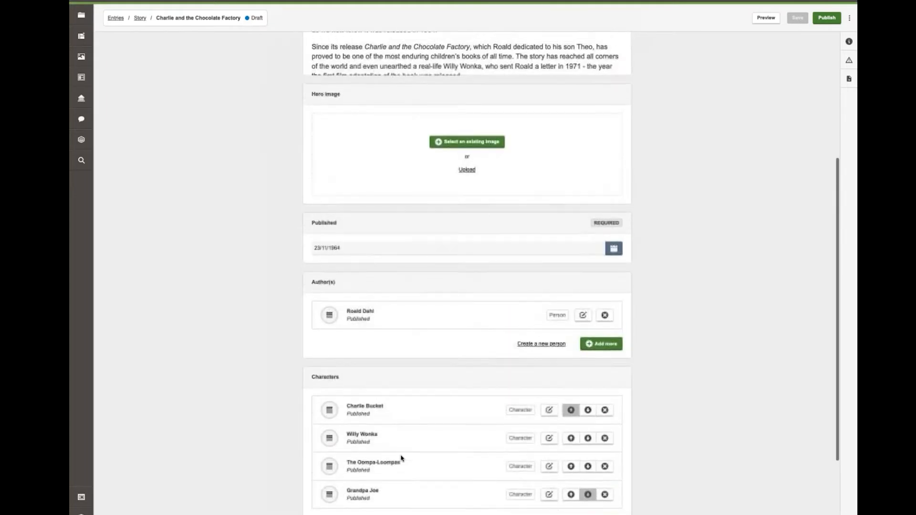
pyautogui.scroll(3, 401, 458)
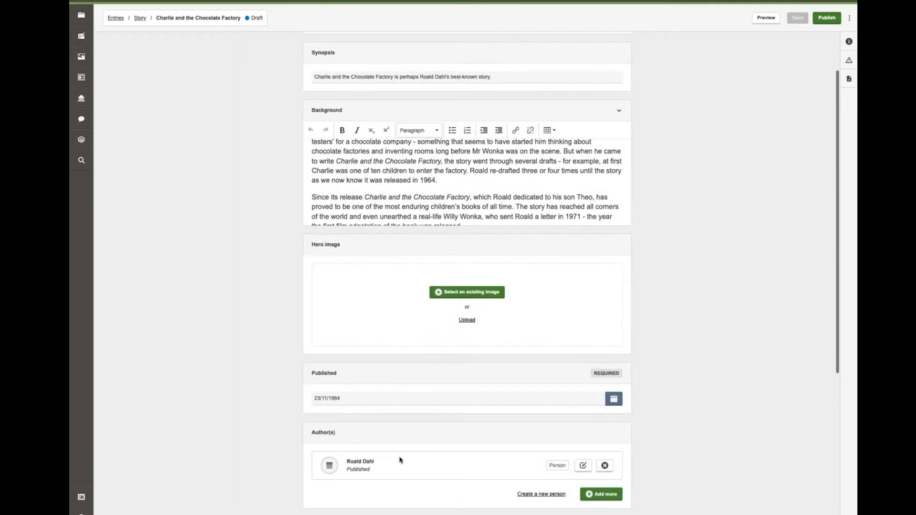
pyautogui.scroll(2, 400, 459)
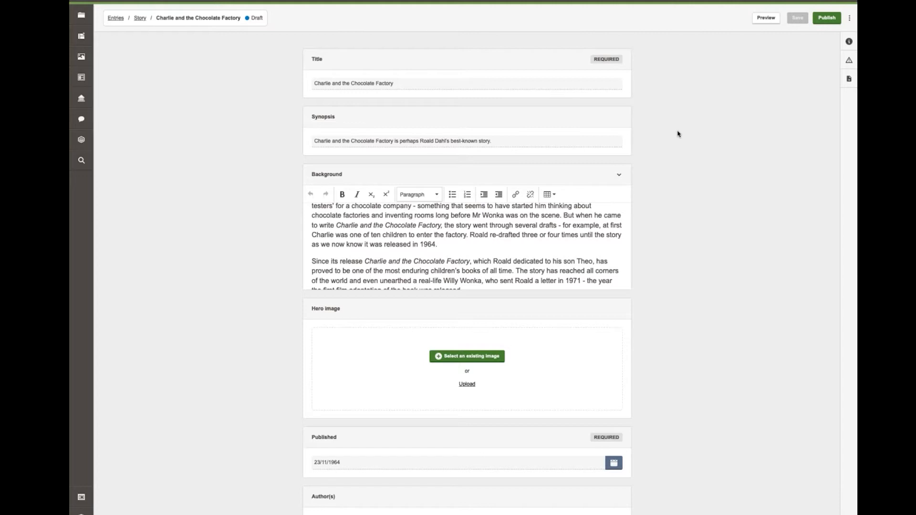
pyautogui.click(851, 19)
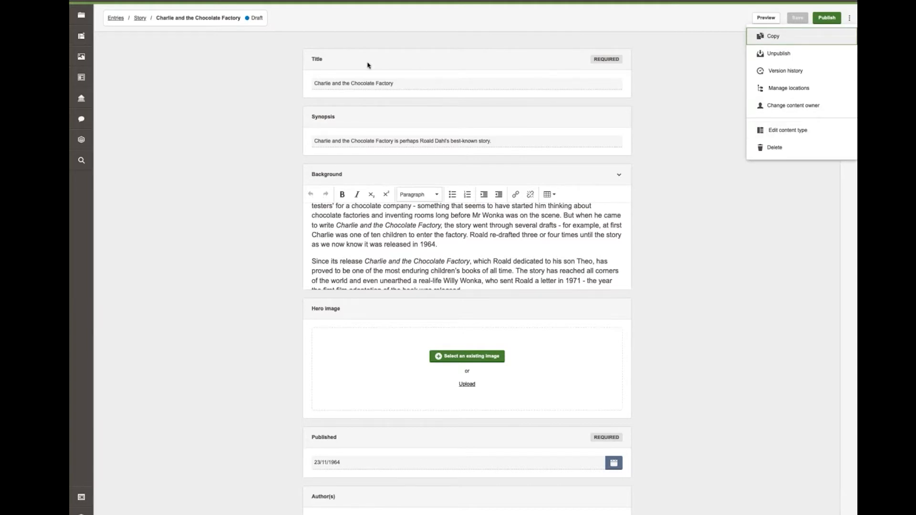
pyautogui.click(81, 36)
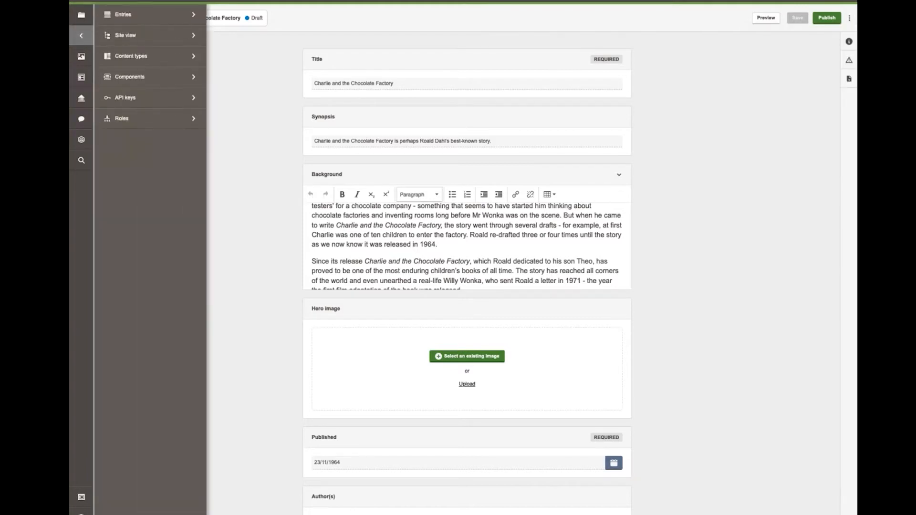
pyautogui.click(159, 59)
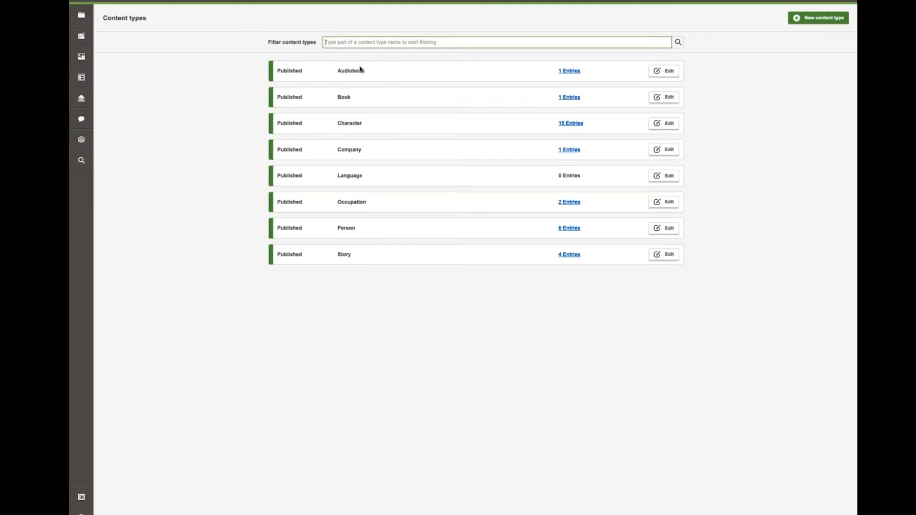
pyautogui.click(671, 255)
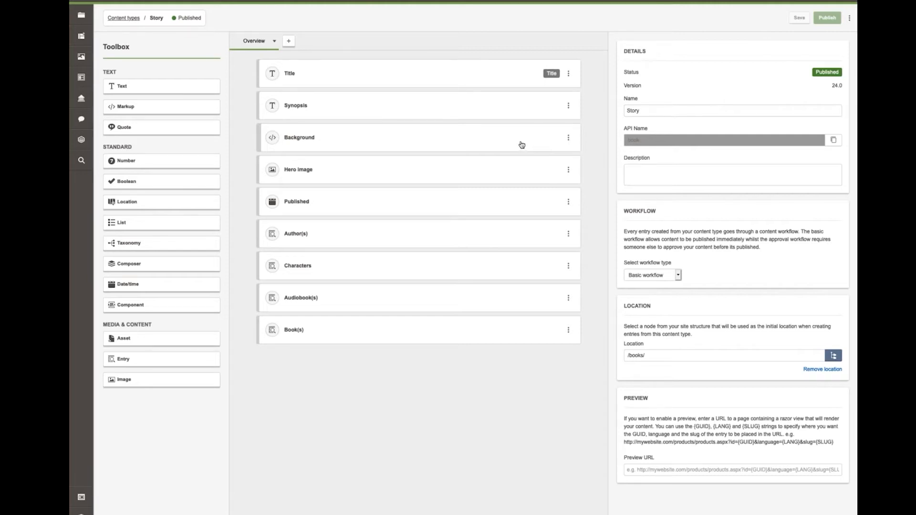
# - Add a tab named Products to the Story content type, alongside the Overview tab
pyautogui.moveTo(521, 145)
pyautogui.mouseDown()
pyautogui.moveTo(505, 205)
pyautogui.moveTo(504, 142)
pyautogui.mouseUp()
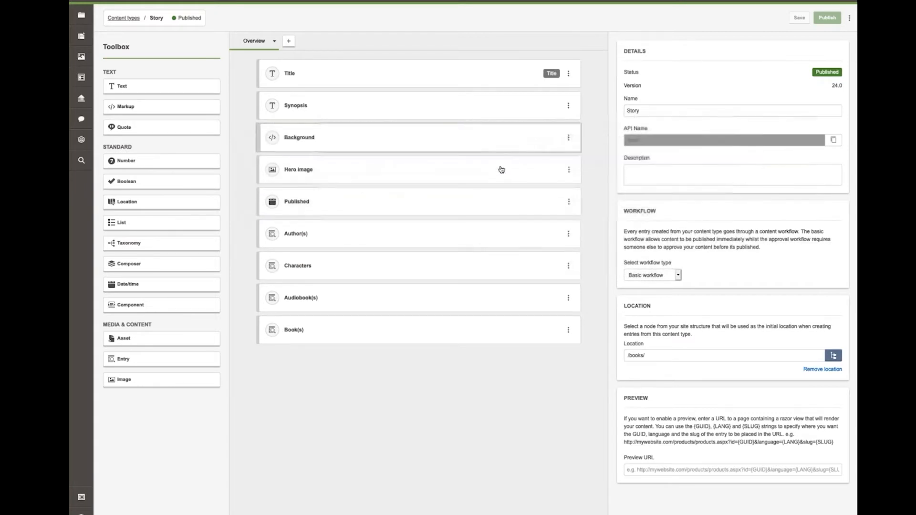
pyautogui.moveTo(482, 241)
pyautogui.mouseDown()
pyautogui.moveTo(483, 222)
pyautogui.moveTo(479, 241)
pyautogui.mouseUp()
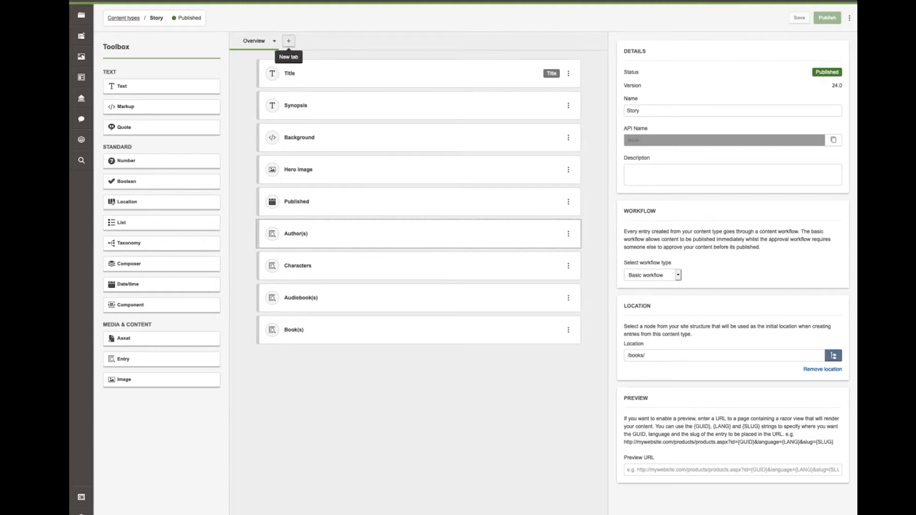
pyautogui.click(290, 44)
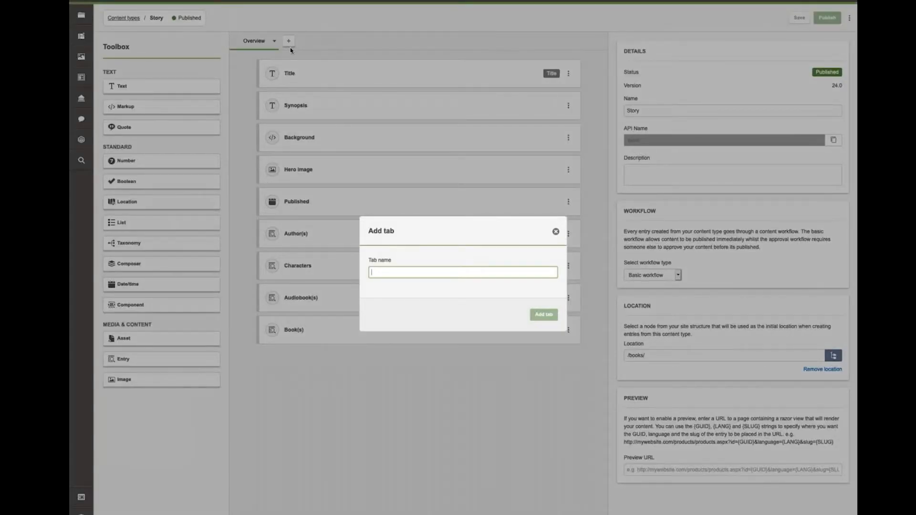
pyautogui.write('Products')
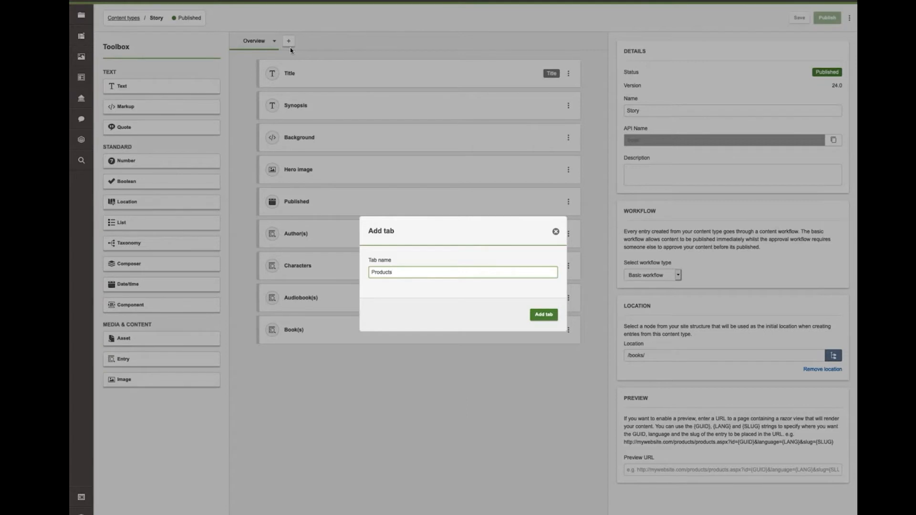
pyautogui.click(544, 316)
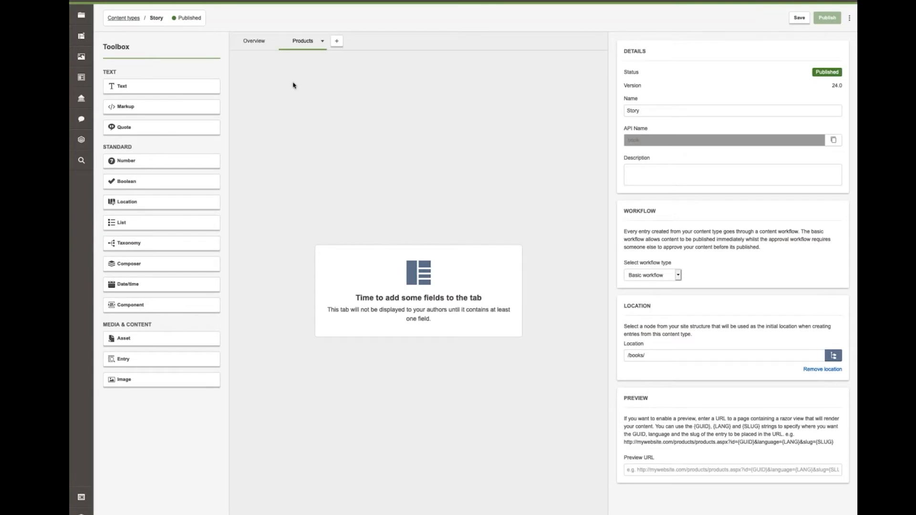
# - Move the Audiobook(s) and Book(s) fields from the Overview tab to the Products tab, and check them there
pyautogui.click(254, 41)
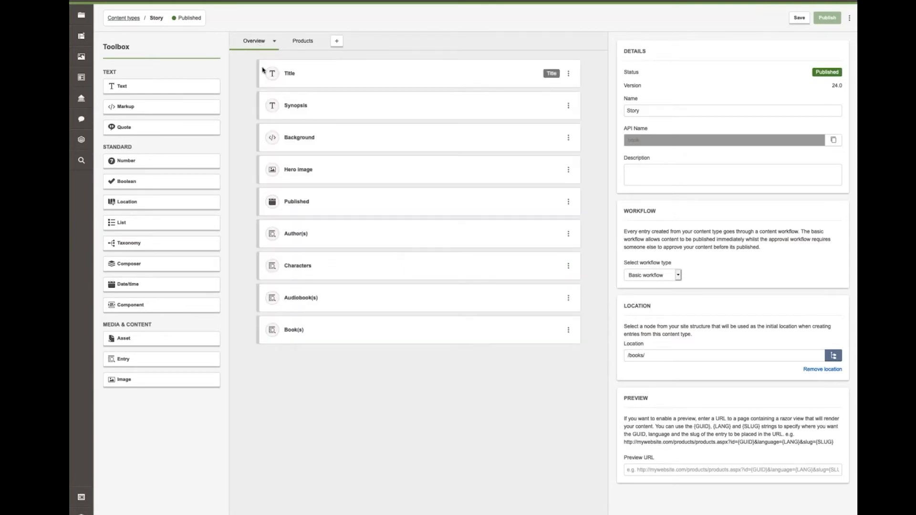
pyautogui.click(562, 301)
pyautogui.moveTo(383, 305); pyautogui.dragTo(304, 42)
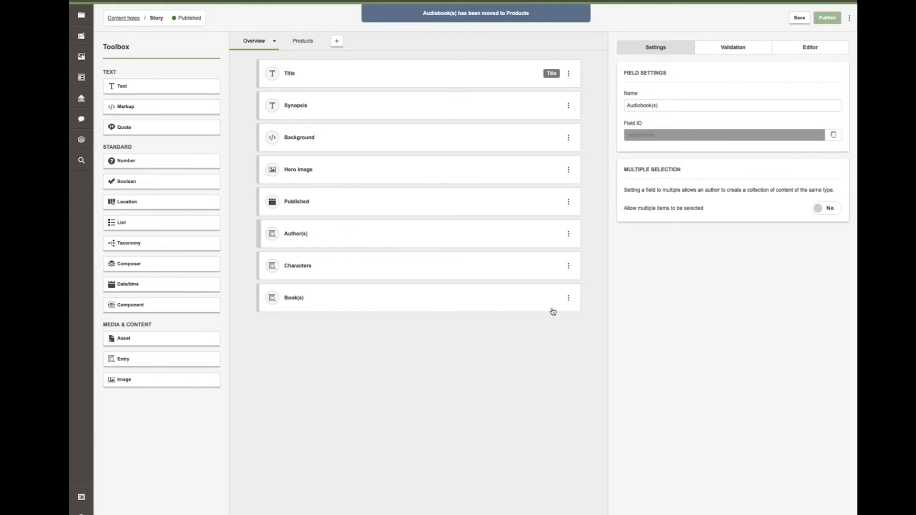
pyautogui.click(569, 299)
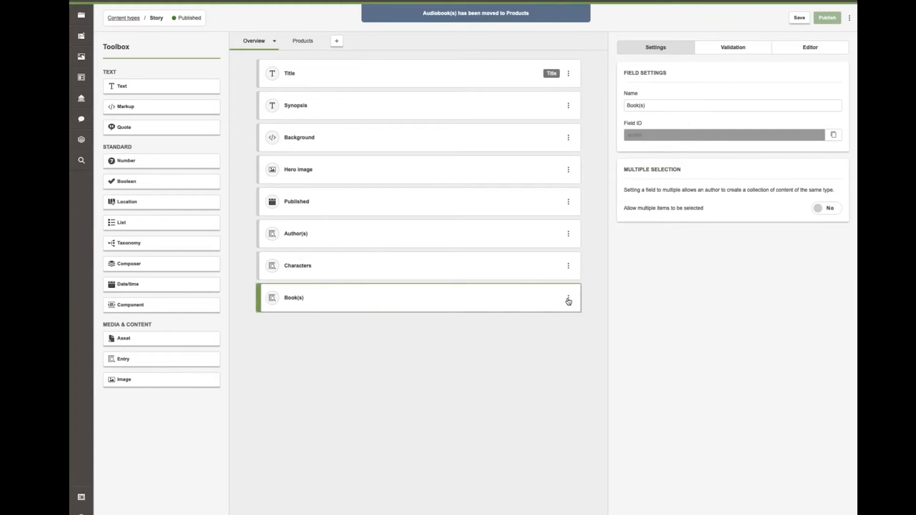
pyautogui.moveTo(577, 385)
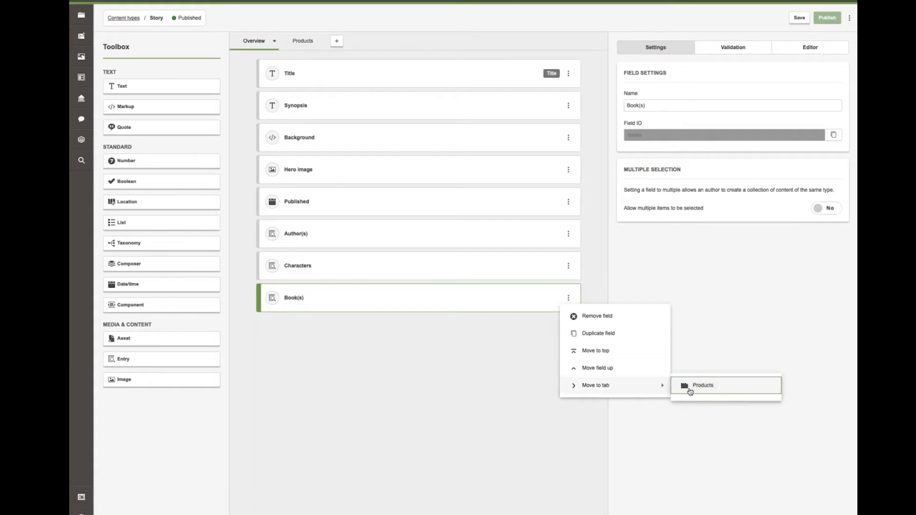
pyautogui.click(683, 387)
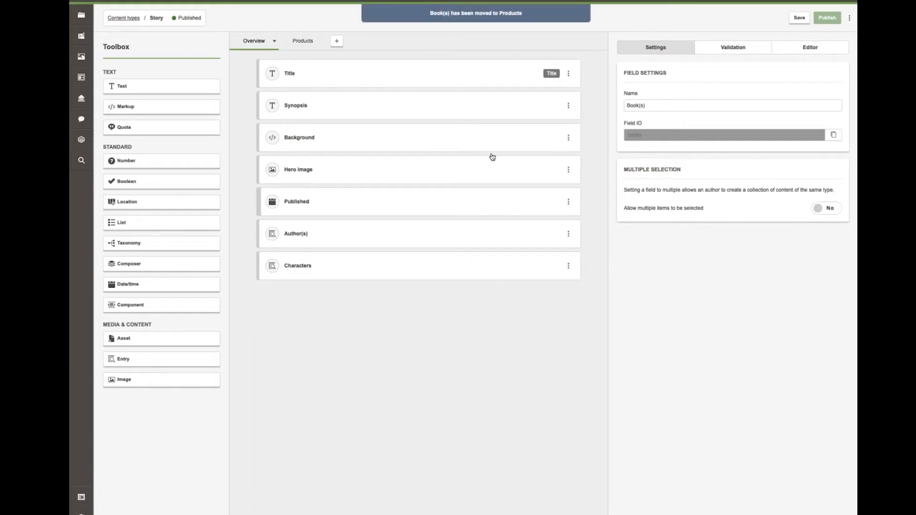
pyautogui.click(304, 43)
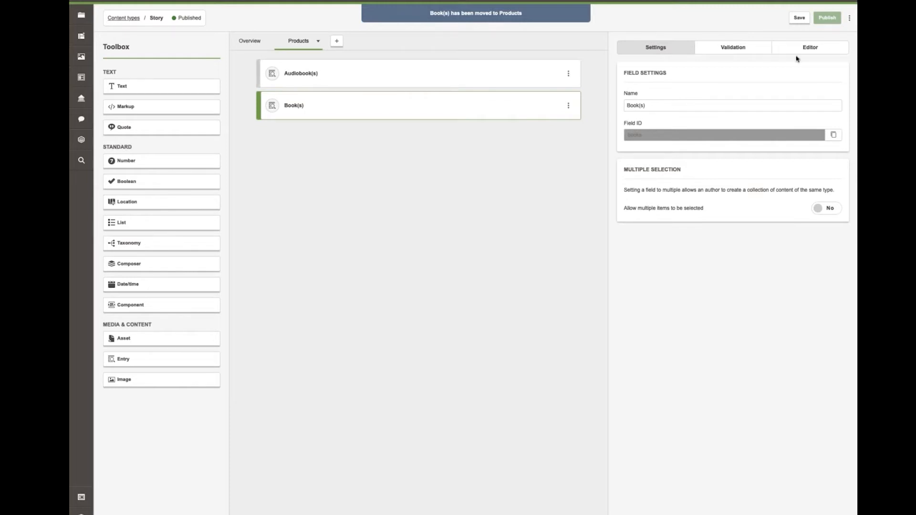
# - Save the Story content type and create a new entry from it
pyautogui.click(800, 19)
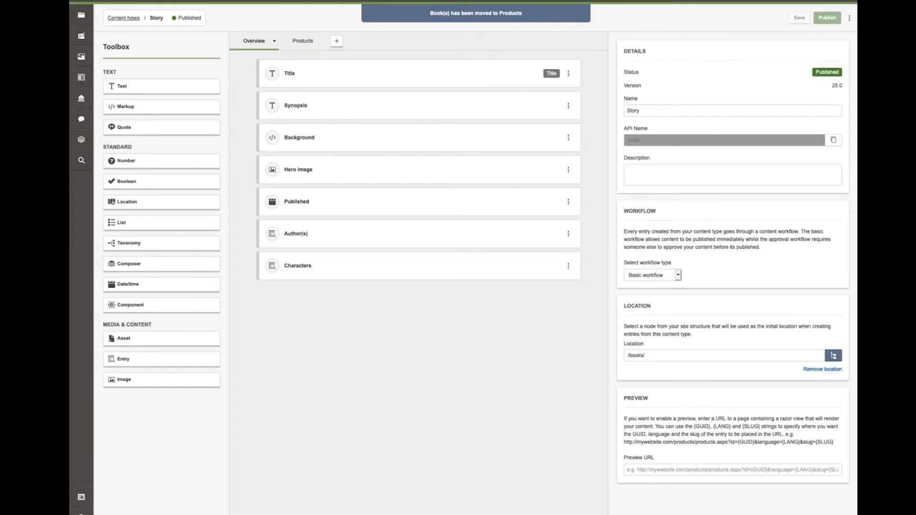
pyautogui.click(850, 18)
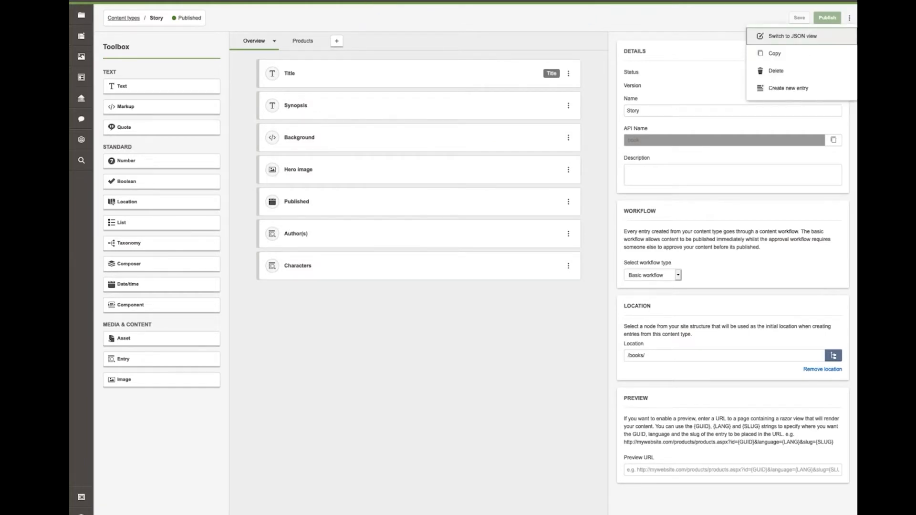
pyautogui.click(796, 88)
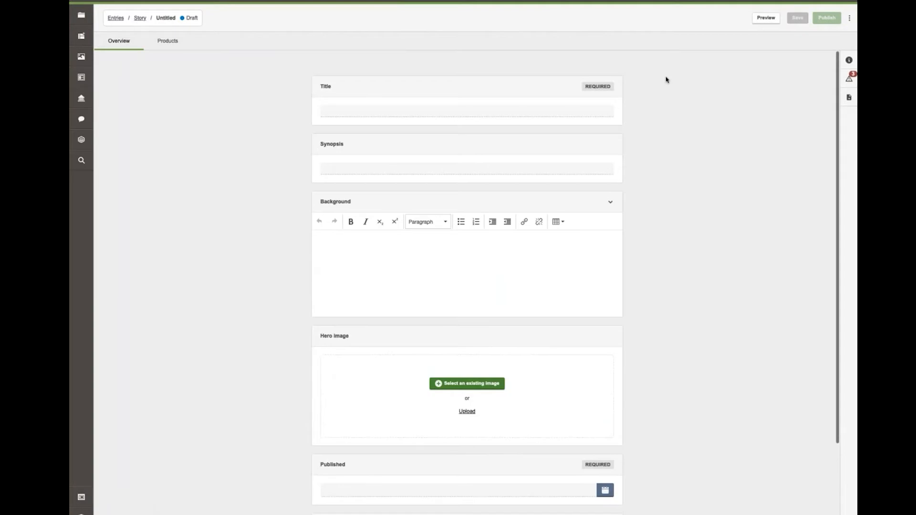
# - Examine the fields on the Overview and Products tabs of the new Story entry
pyautogui.click(166, 43)
pyautogui.click(118, 44)
pyautogui.click(154, 44)
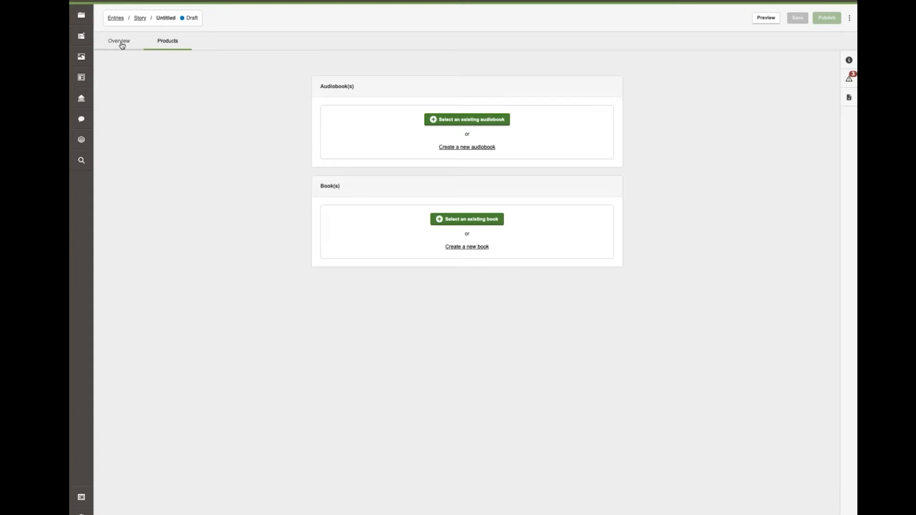
pyautogui.click(120, 43)
pyautogui.click(170, 43)
pyautogui.click(120, 42)
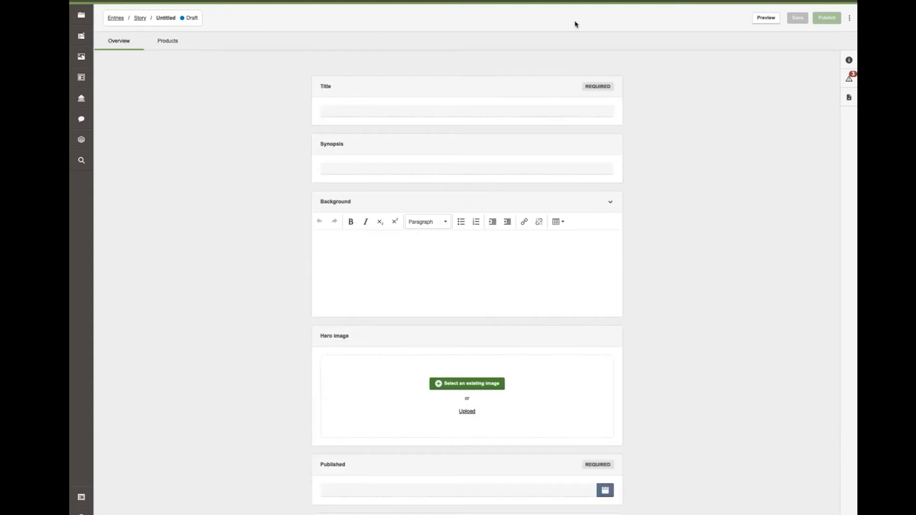
# - Return from the new entry to editing the Story content type and add a tab named Characters
pyautogui.click(849, 18)
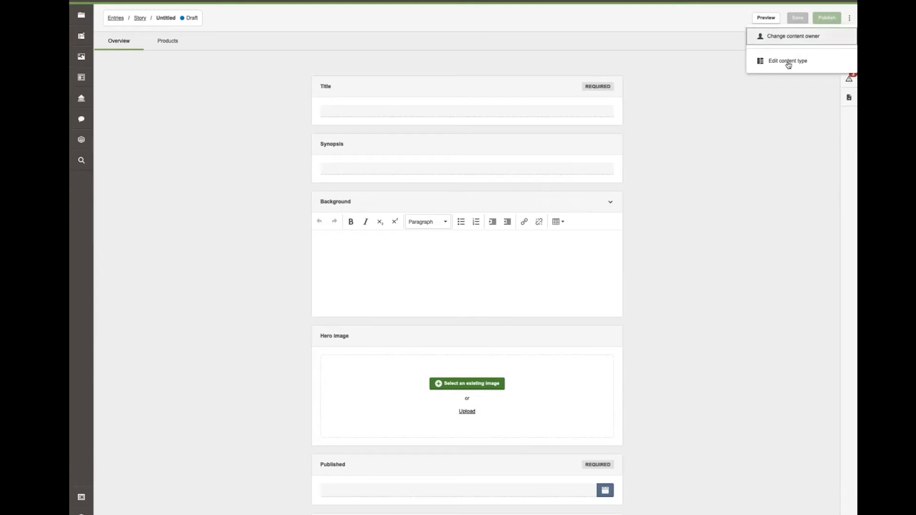
pyautogui.click(788, 62)
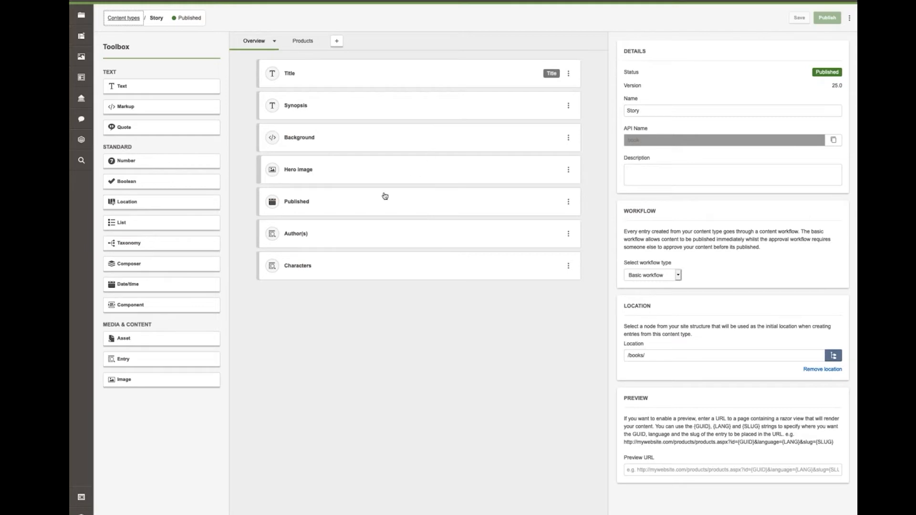
pyautogui.click(353, 267)
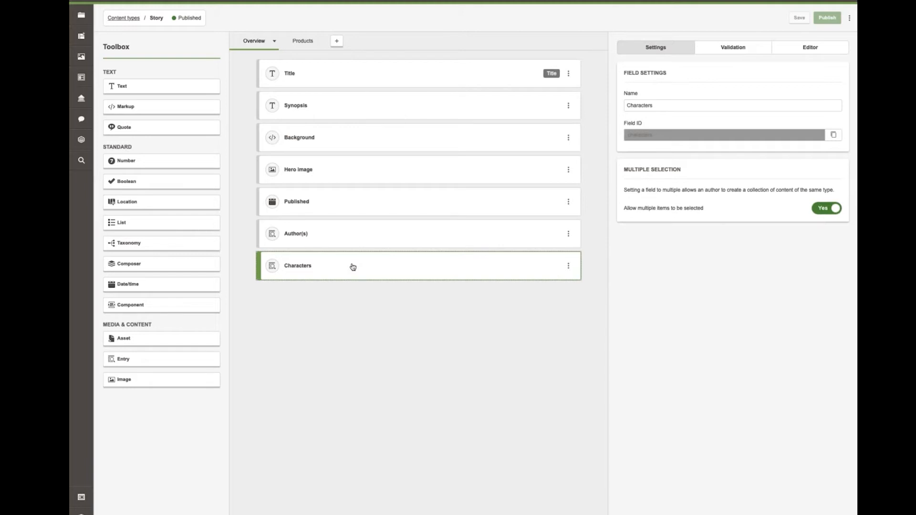
pyautogui.click(336, 41)
pyautogui.write('Characters')
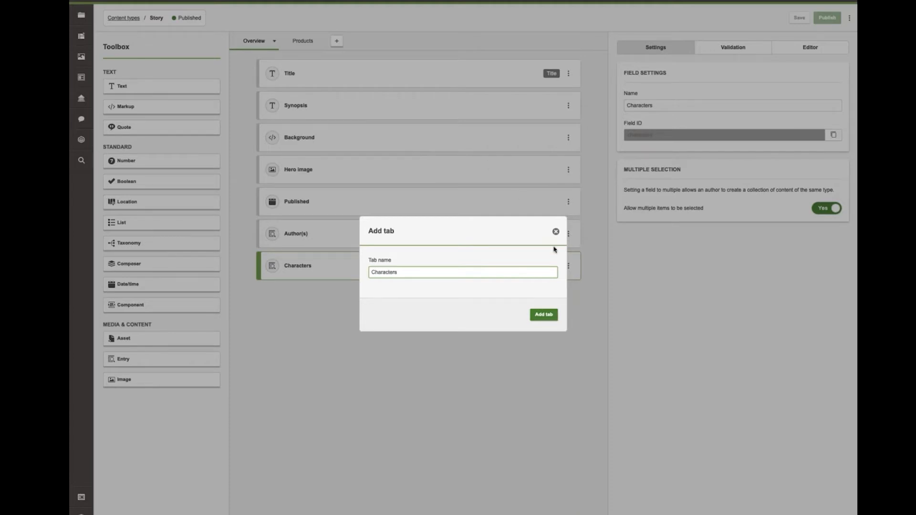
pyautogui.click(545, 313)
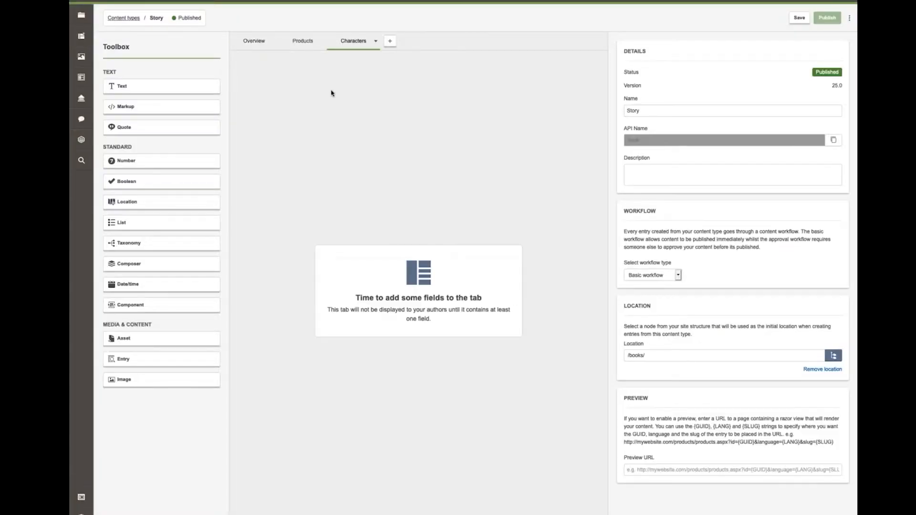
# - Move the Characters field from the Overview tab to the Characters tab and view that tab's contents
pyautogui.click(254, 41)
pyautogui.moveTo(261, 266); pyautogui.dragTo(353, 43)
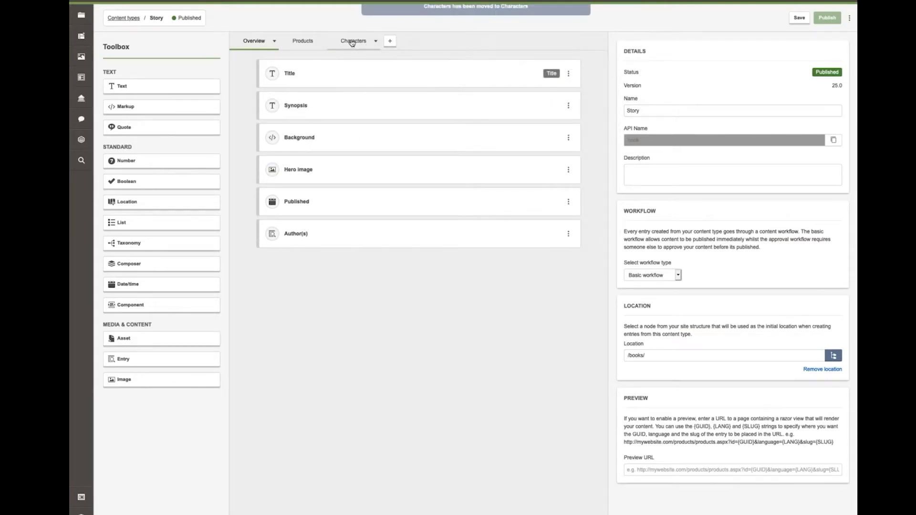
pyautogui.click(351, 41)
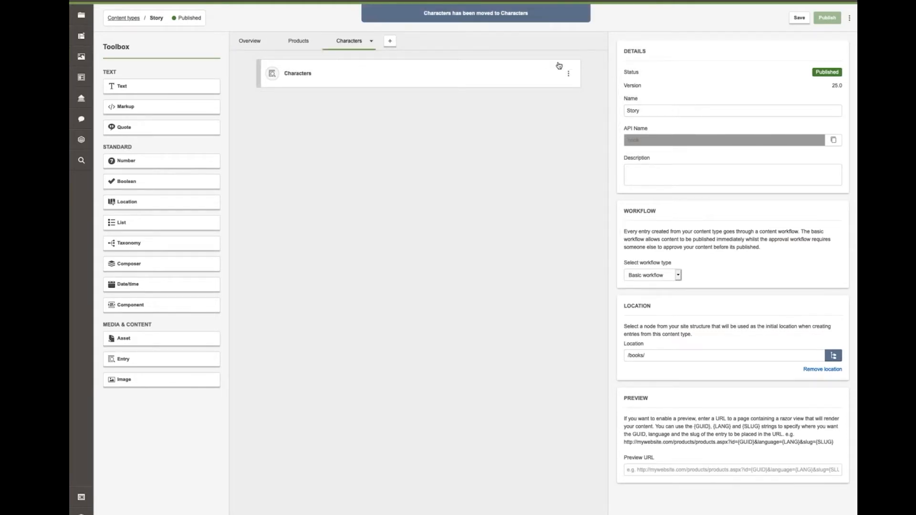
# - Try placing the Characters tab one position earlier, ahead of Products, and put it back after Products
pyautogui.click(372, 43)
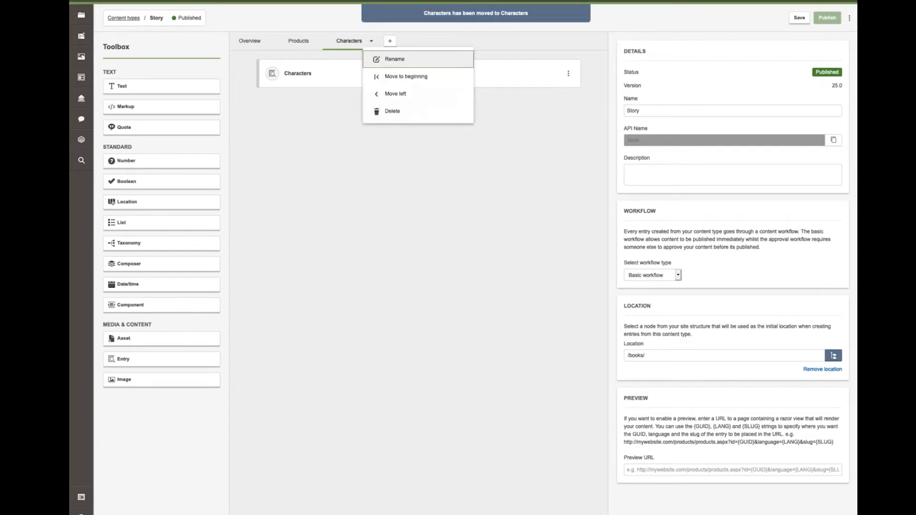
pyautogui.click(382, 94)
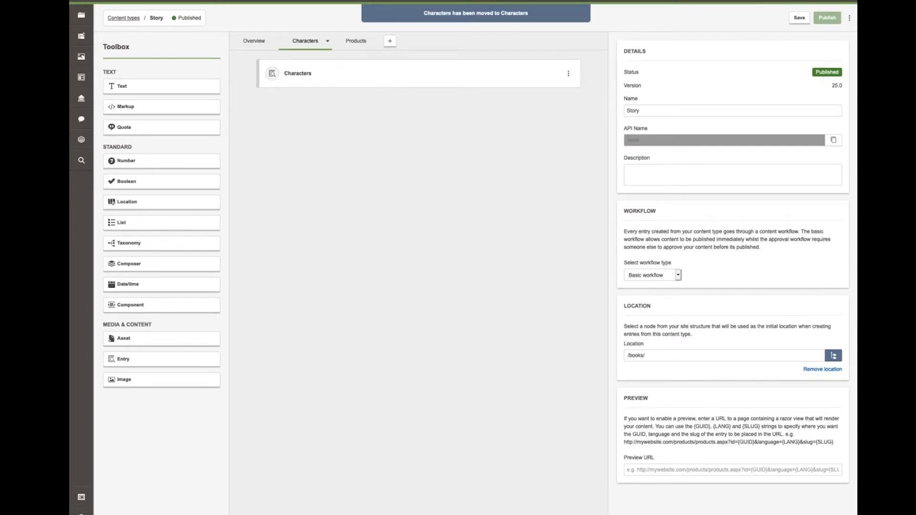
pyautogui.click(327, 41)
pyautogui.click(364, 112)
# - Try placing the Characters tab at the beginning of the tab order and return it to the end
pyautogui.click(375, 41)
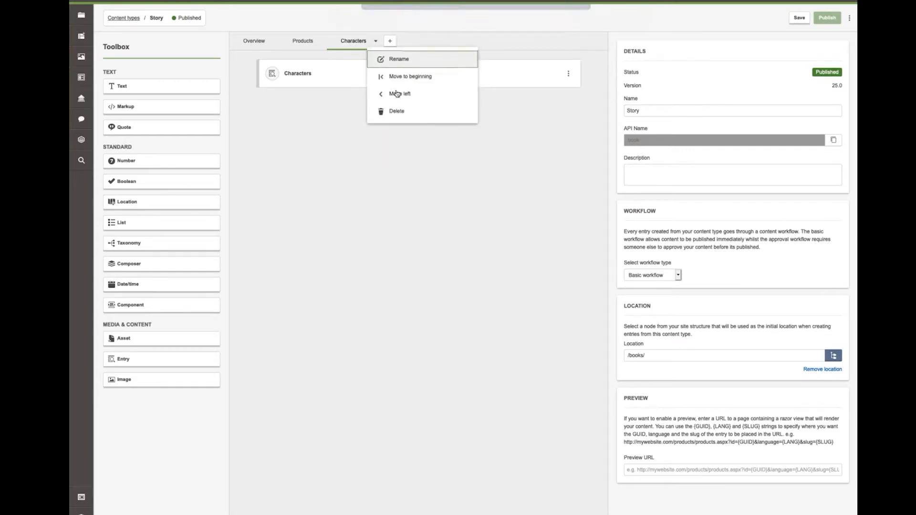
pyautogui.click(397, 76)
pyautogui.click(277, 42)
pyautogui.click(317, 93)
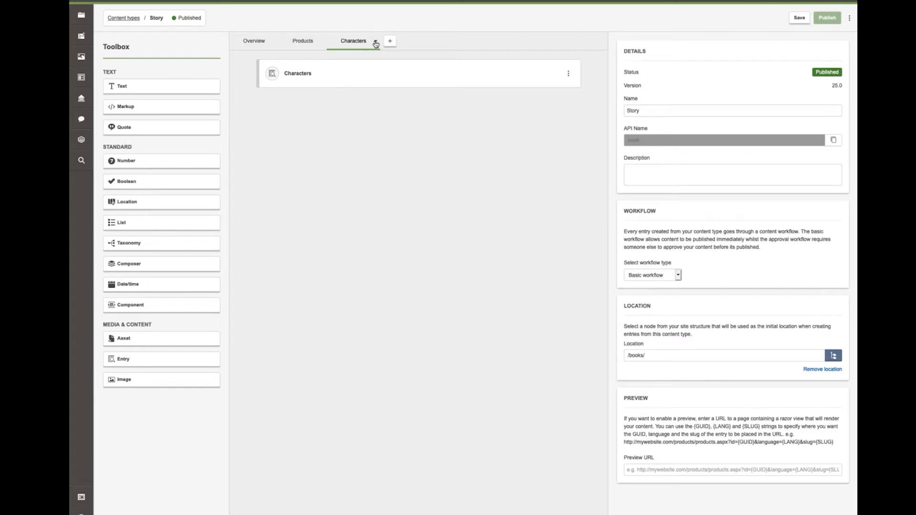
# - Save and publish the Story content type with its new Characters tab
pyautogui.click(799, 19)
pyautogui.click(826, 20)
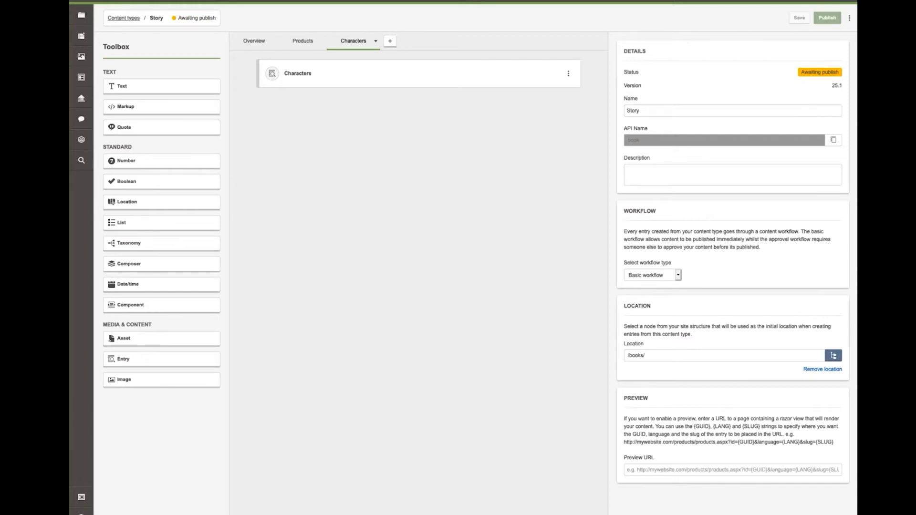
# - Open the Charlie and the Chocolate Factory story entry from the entries list and view its Characters tab
pyautogui.click(89, 36)
pyautogui.click(153, 18)
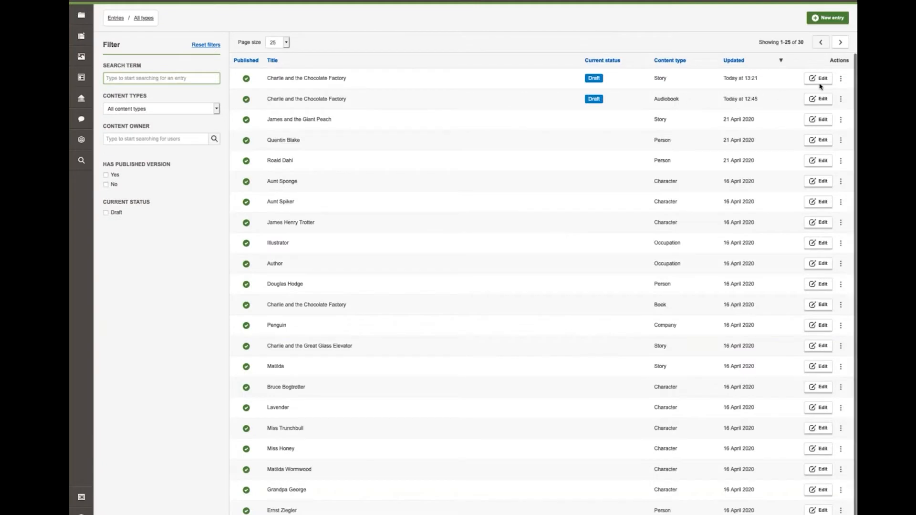
pyautogui.click(818, 78)
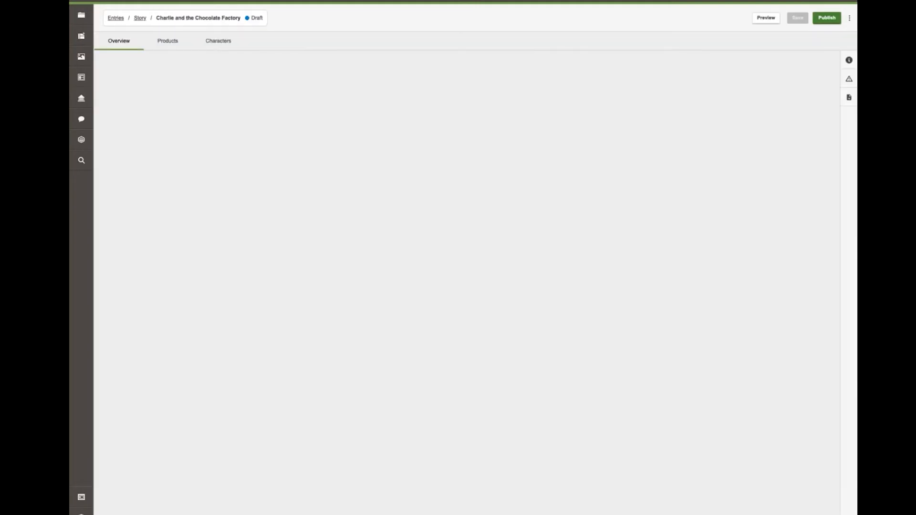
pyautogui.click(226, 42)
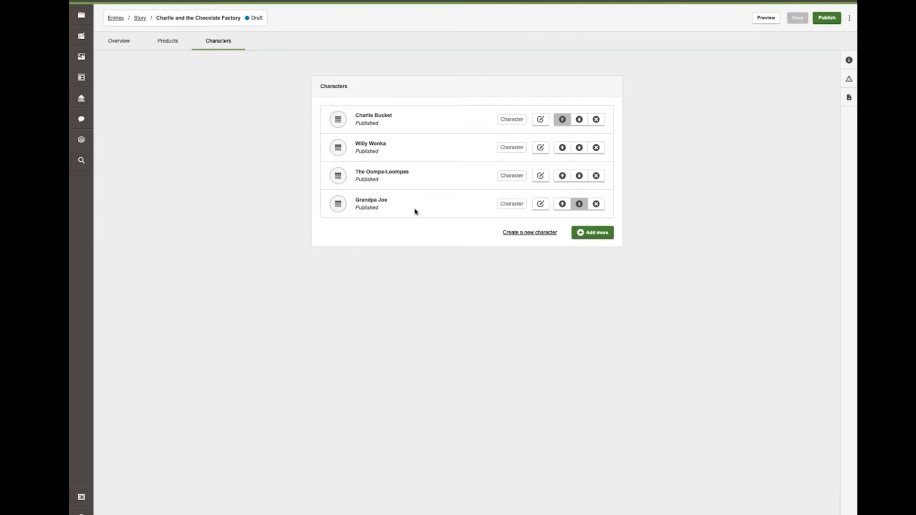
# - Look through the linked Charlie Bucket character entry, close it, and review the fields on the story's Overview tab
pyautogui.click(542, 126)
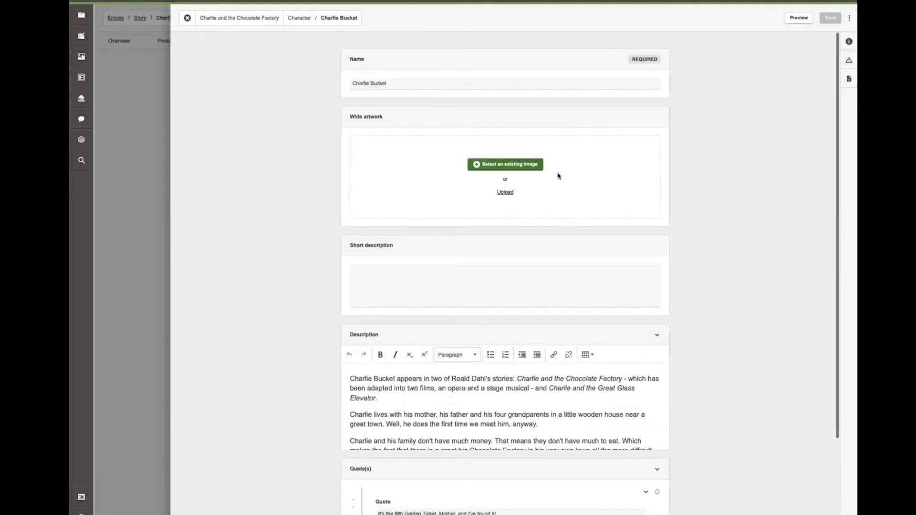
pyautogui.scroll(-4, 558, 176)
pyautogui.scroll(4, 558, 175)
pyautogui.click(188, 19)
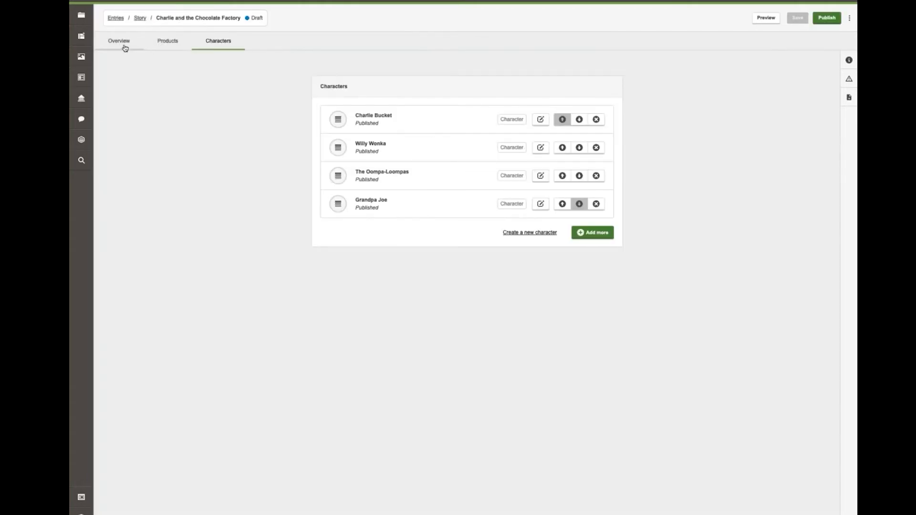
pyautogui.click(123, 43)
pyautogui.scroll(-1, 475, 212)
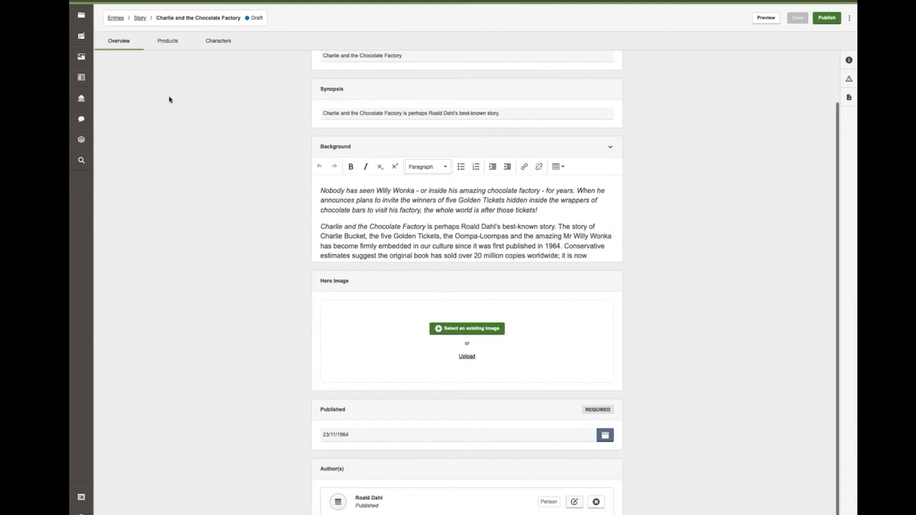
# - Open the Person content type for editing
pyautogui.click(82, 37)
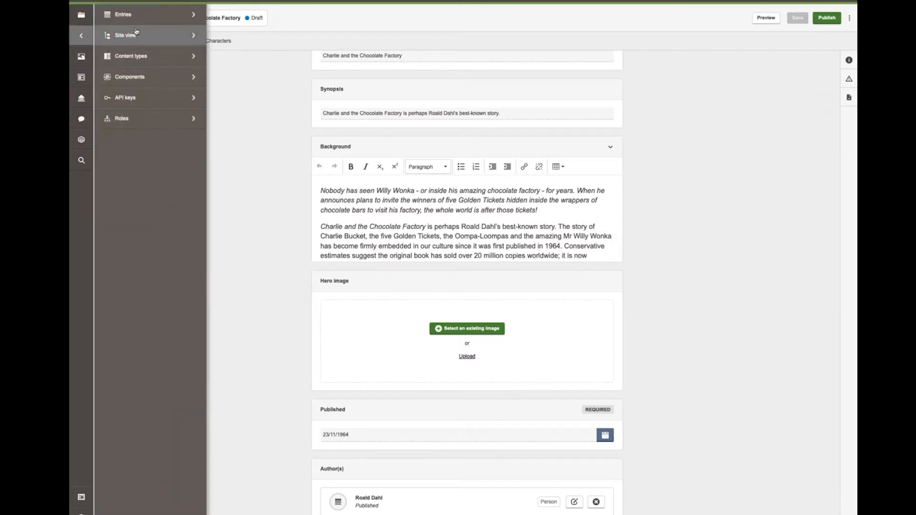
pyautogui.click(135, 60)
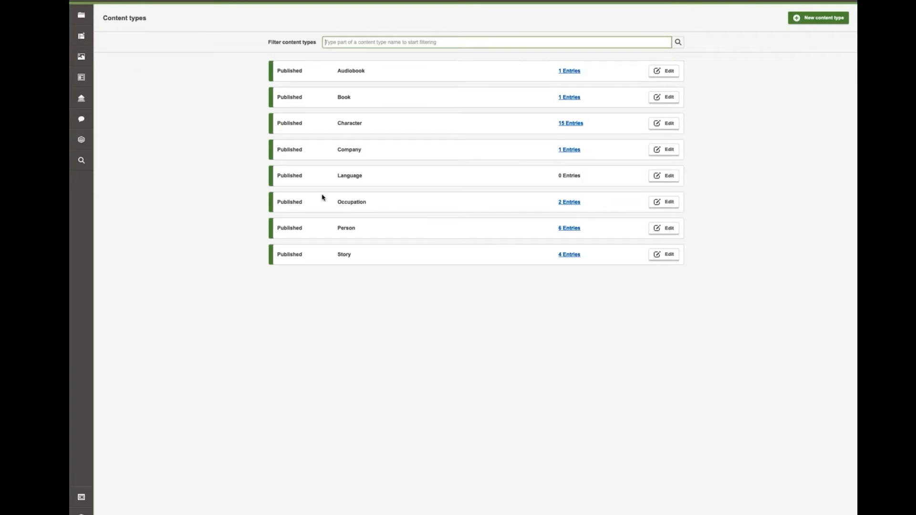
pyautogui.click(669, 229)
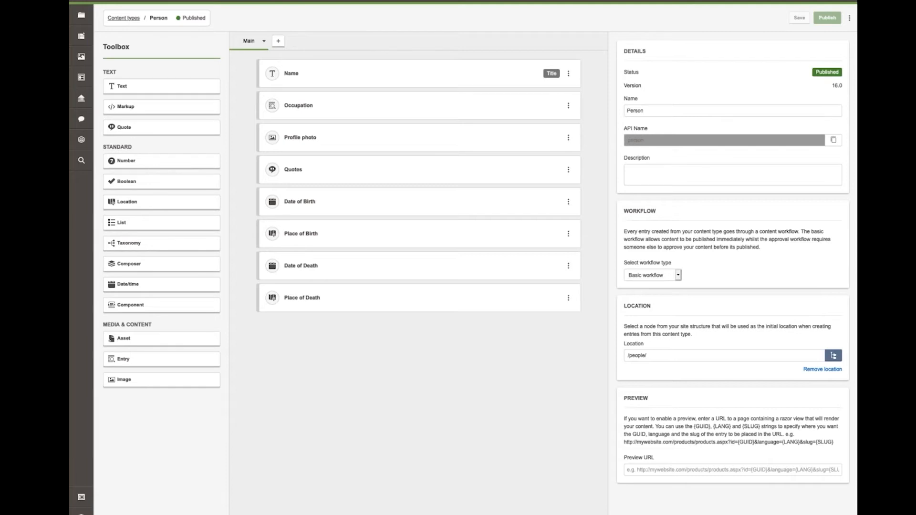
pyautogui.click(278, 41)
pyautogui.click(405, 142)
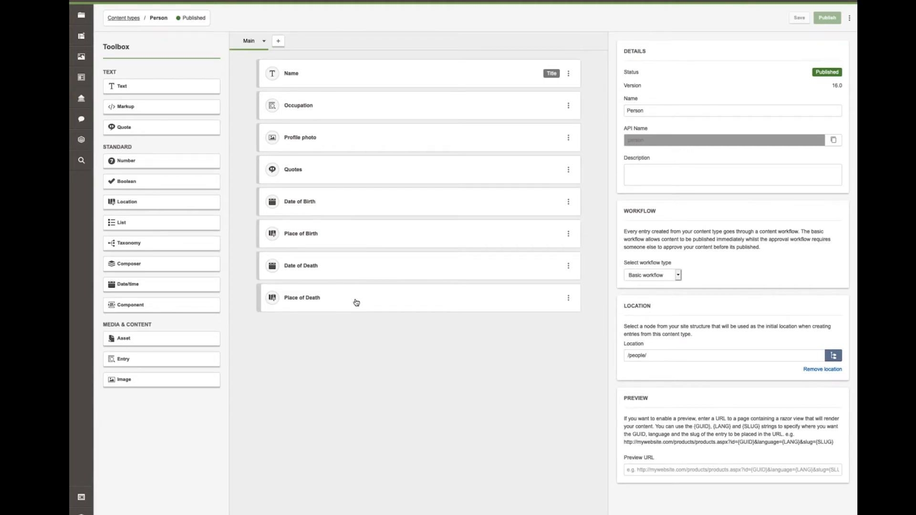
# - Add a tab named Birth / Death to the Person content type
pyautogui.click(279, 43)
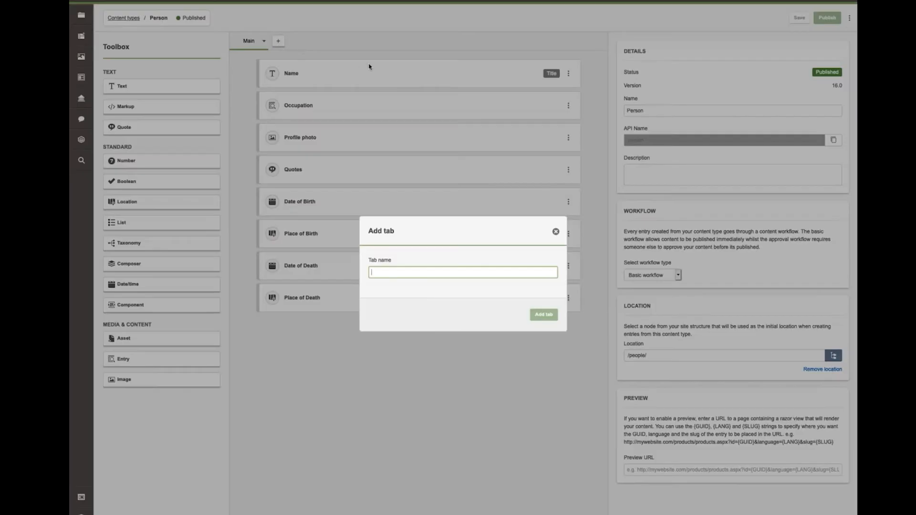
pyautogui.write('Birth ')
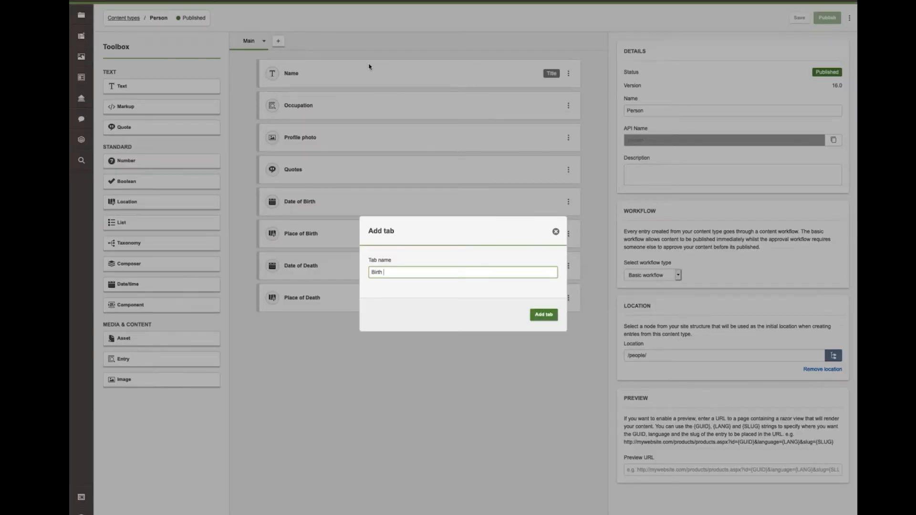
pyautogui.write('/ Death')
pyautogui.click(538, 317)
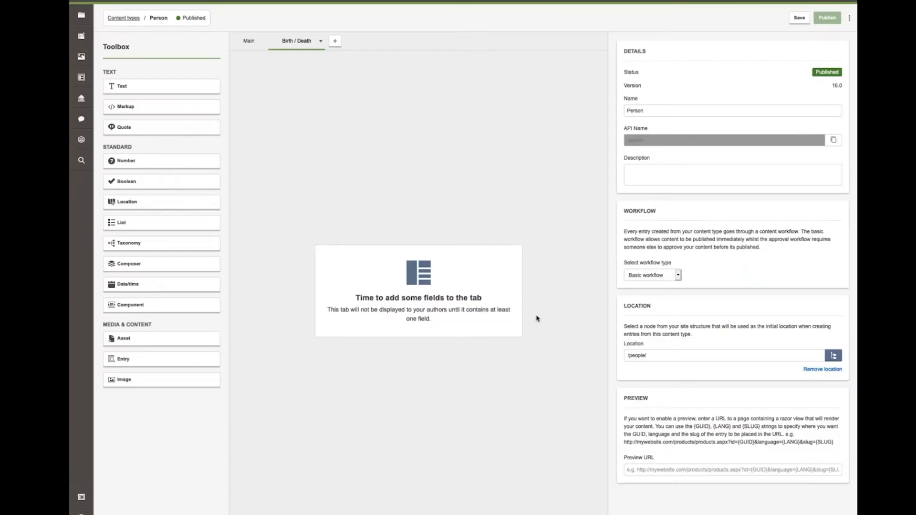
# - Move the Date of Birth and Place of Birth fields from the Main tab to the Birth / Death tab
pyautogui.click(249, 40)
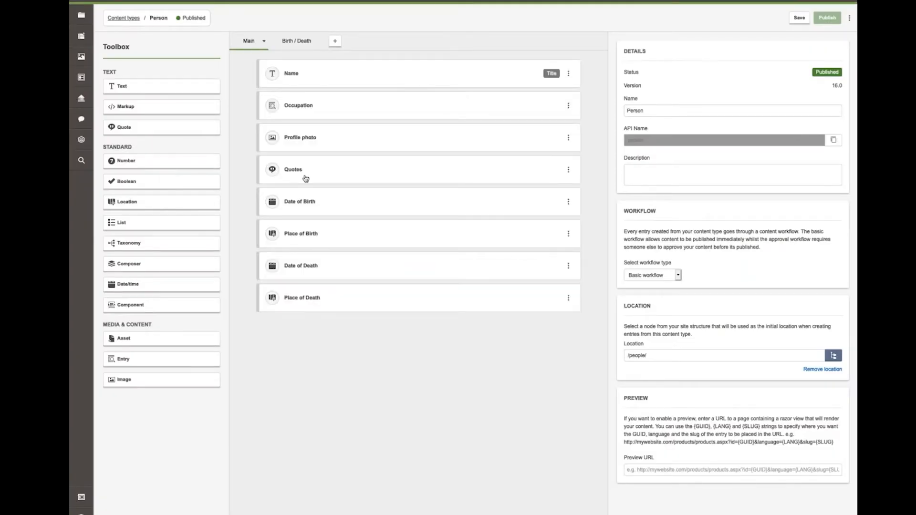
pyautogui.click(567, 203)
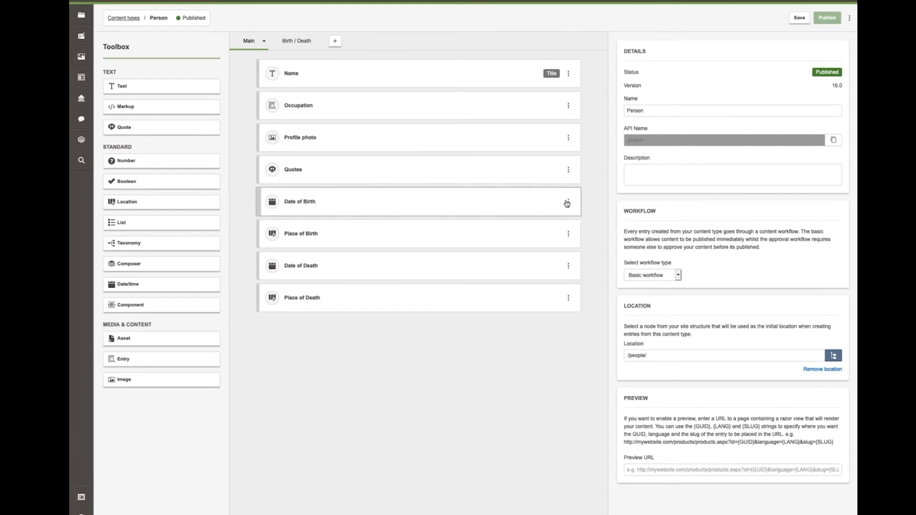
pyautogui.click(569, 201)
pyautogui.moveTo(616, 323)
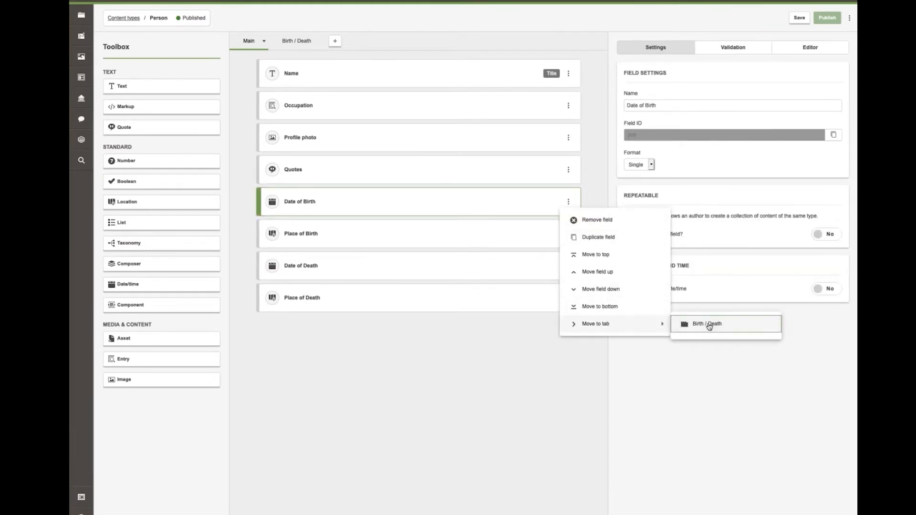
pyautogui.click(706, 324)
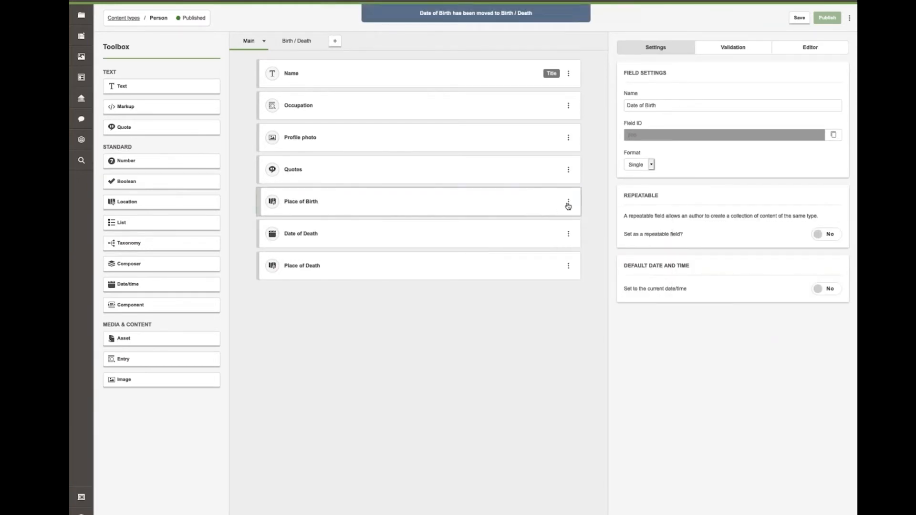
pyautogui.click(569, 206)
pyautogui.click(569, 202)
pyautogui.moveTo(616, 324)
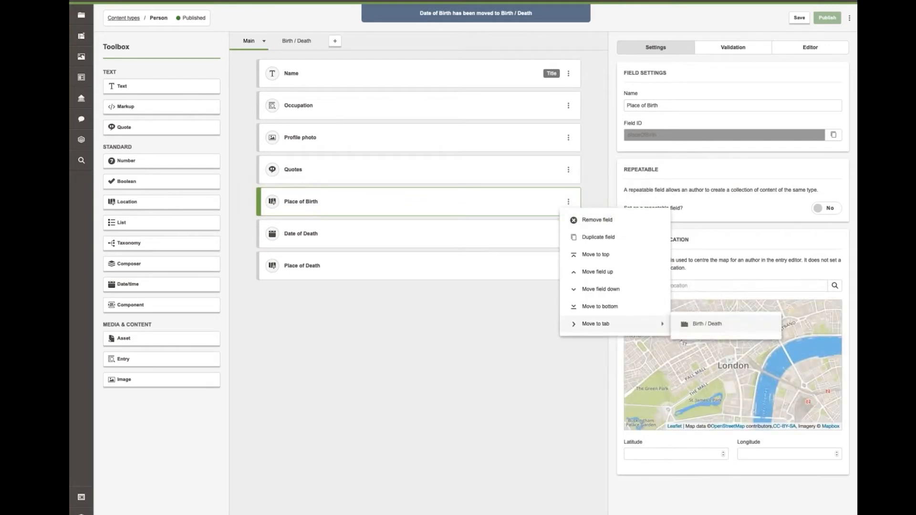
pyautogui.click(700, 325)
# - Move the Date of Death and Place of Death fields from the Main tab to the Birth / Death tab
pyautogui.click(568, 206)
pyautogui.click(569, 202)
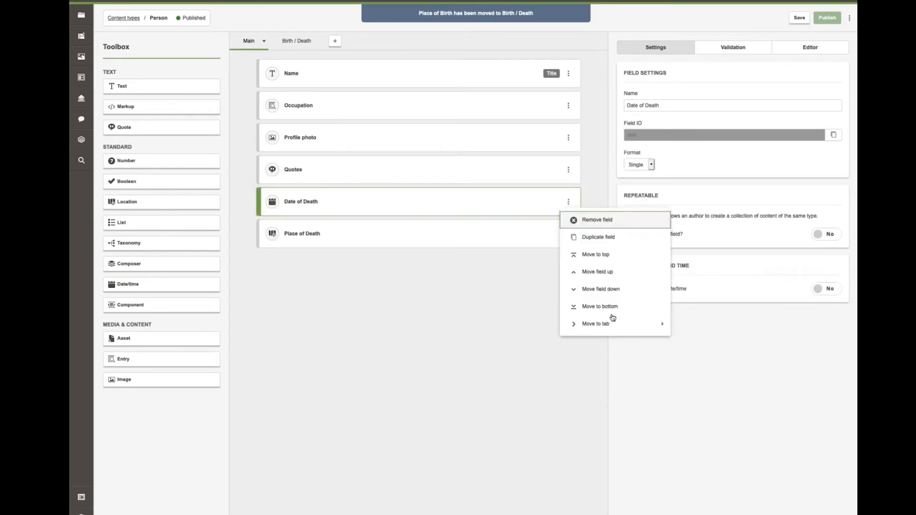
pyautogui.moveTo(616, 323)
pyautogui.click(707, 323)
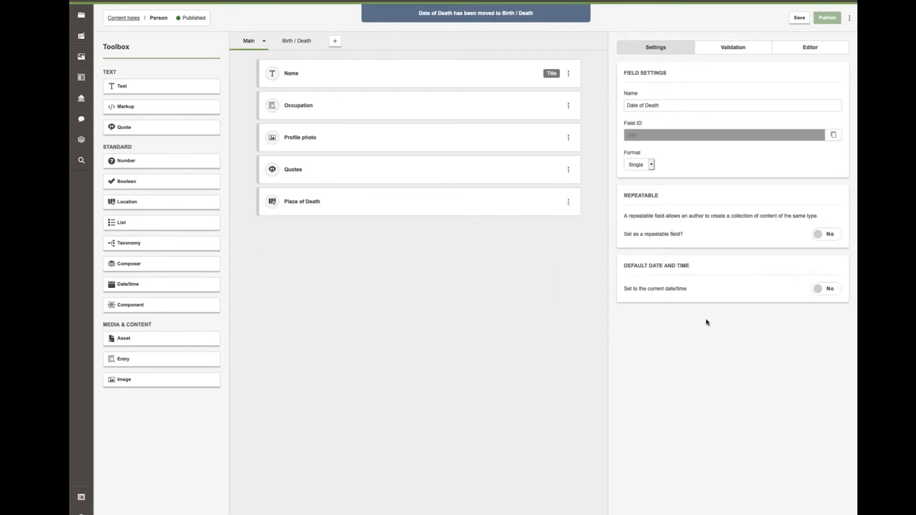
pyautogui.click(569, 204)
pyautogui.click(569, 202)
pyautogui.moveTo(612, 289)
pyautogui.click(710, 299)
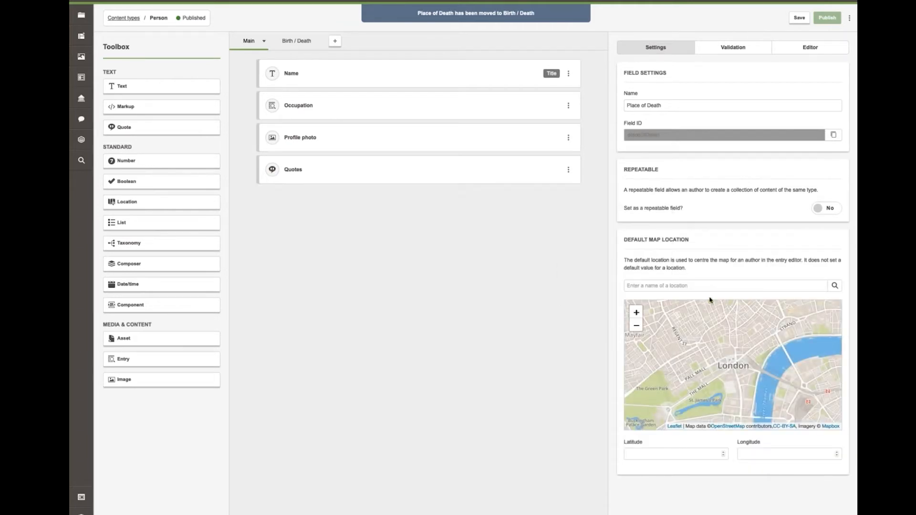
# - Check the fields on the Birth / Death tab, and save and publish the Person content type
pyautogui.click(303, 47)
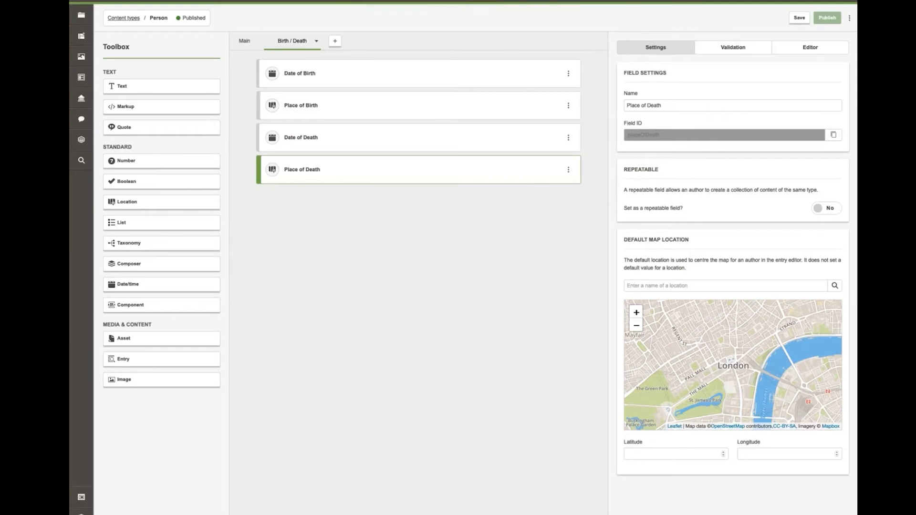
pyautogui.click(801, 18)
pyautogui.click(827, 18)
# - Filter the entries list by the Person content type and open the Roald Dahl entry
pyautogui.click(82, 38)
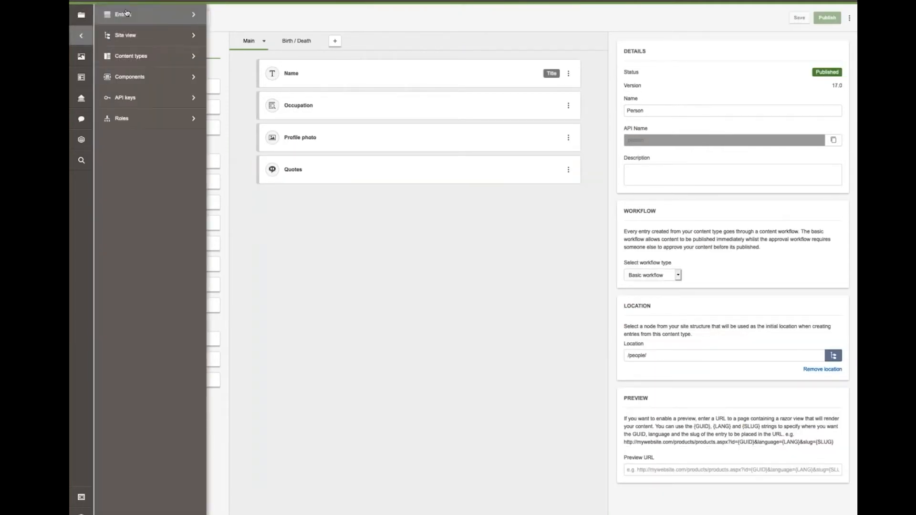
pyautogui.click(125, 15)
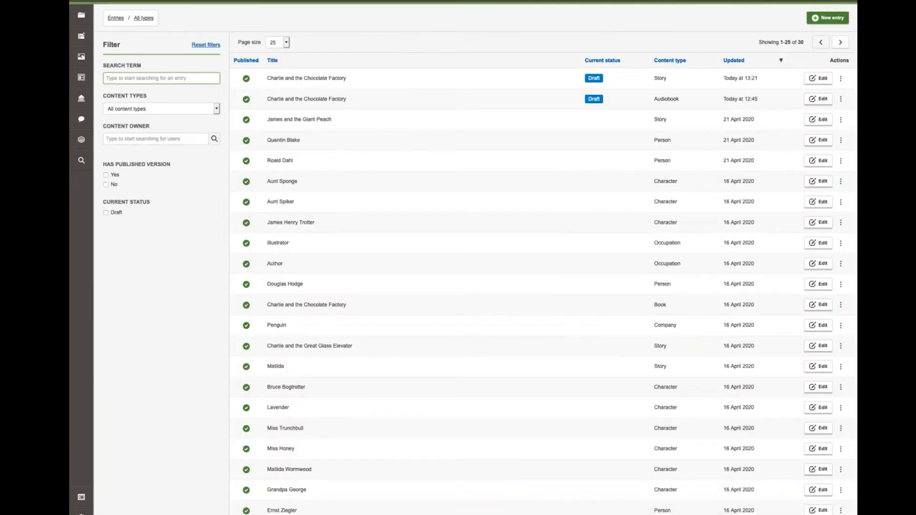
pyautogui.click(147, 110)
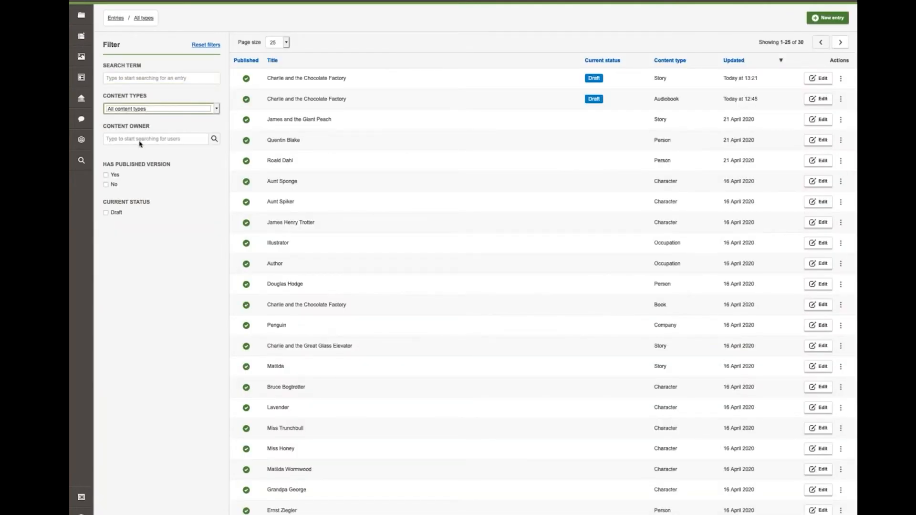
pyautogui.click(142, 157)
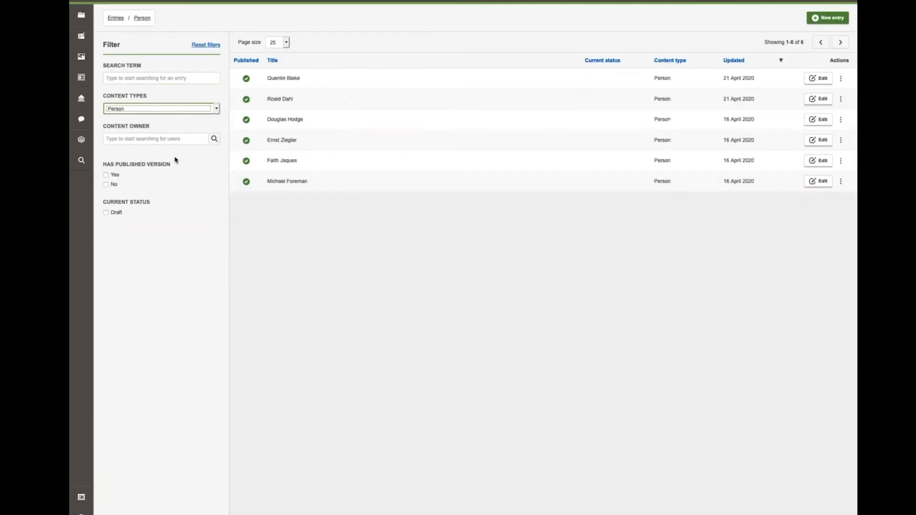
pyautogui.click(821, 99)
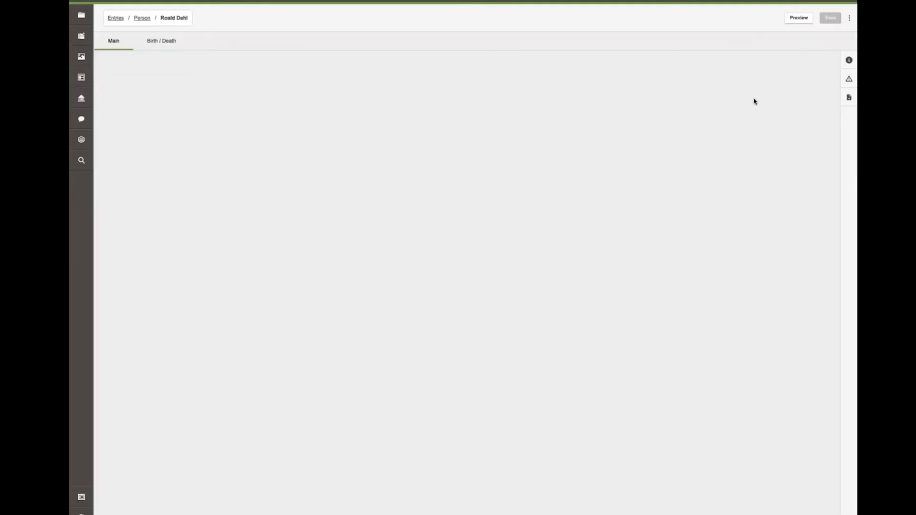
# - Examine the entry's birth and death fields on the Birth / Death tab and the remaining fields on the Main tab
pyautogui.click(170, 43)
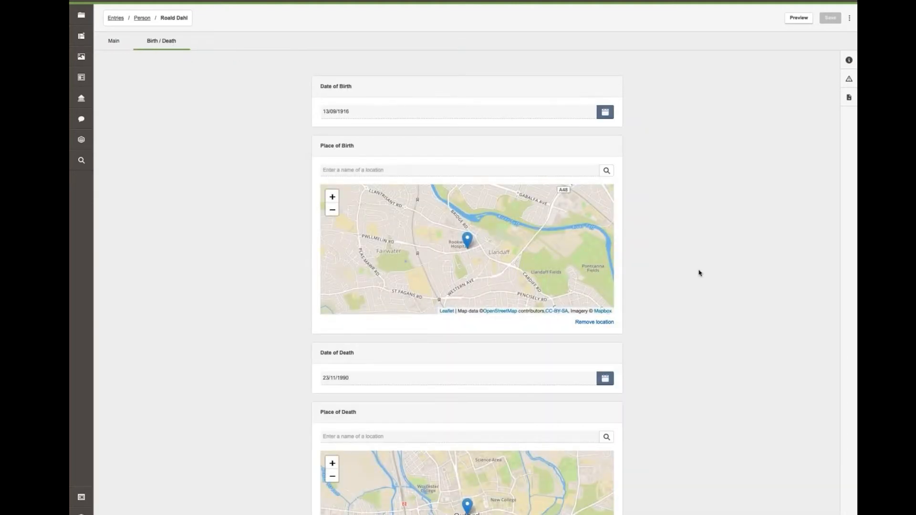
pyautogui.scroll(-1, 678, 286)
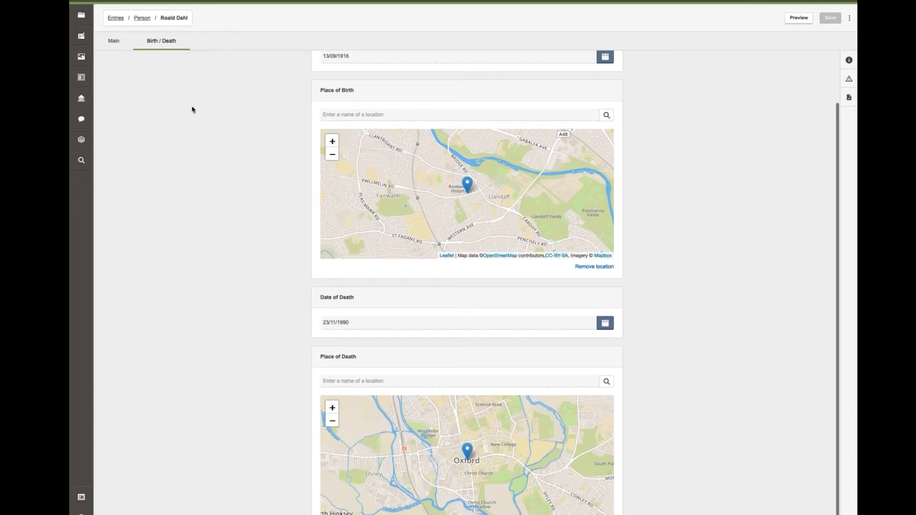
pyautogui.click(114, 41)
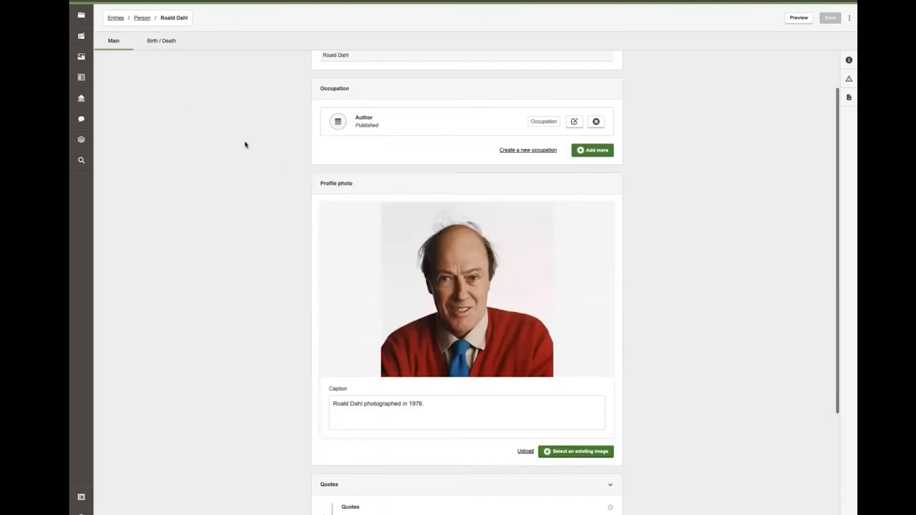
pyautogui.scroll(1, 242, 147)
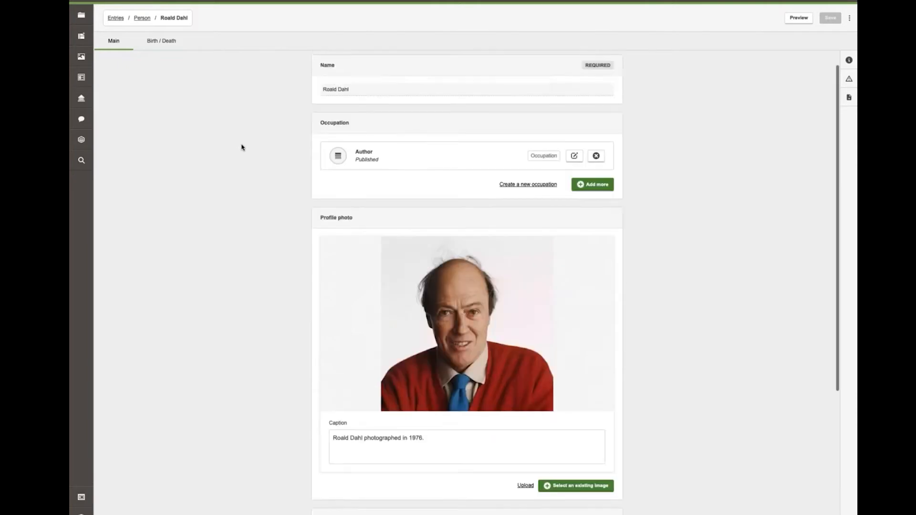
pyautogui.scroll(-6, 242, 148)
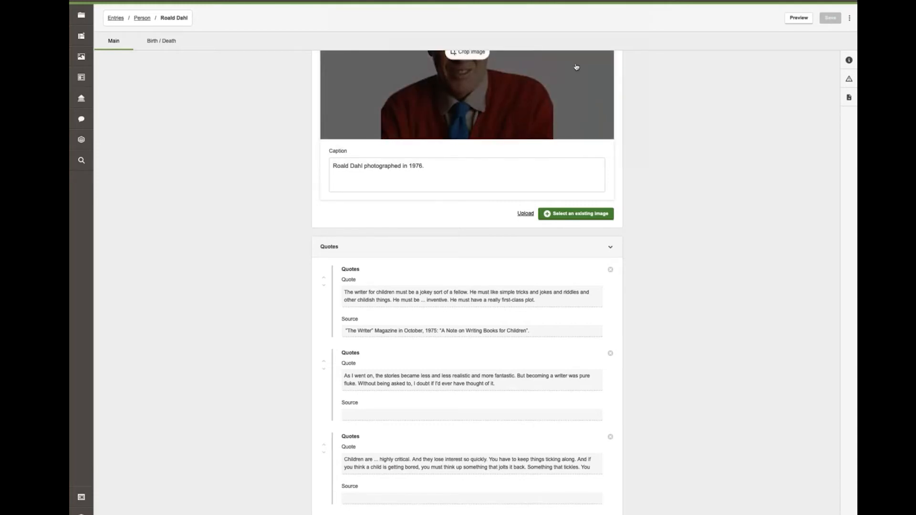
# - Open the Person content type for editing directly from the Roald Dahl entry
pyautogui.click(850, 18)
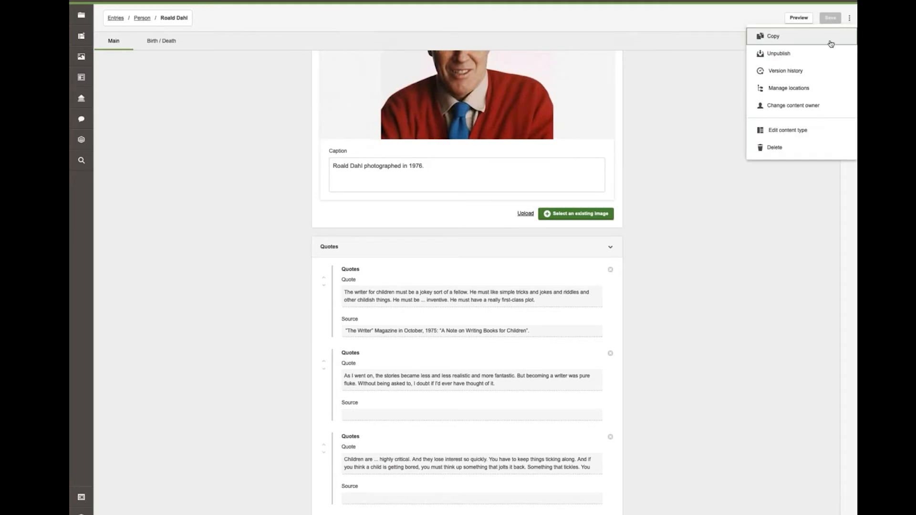
pyautogui.click(795, 130)
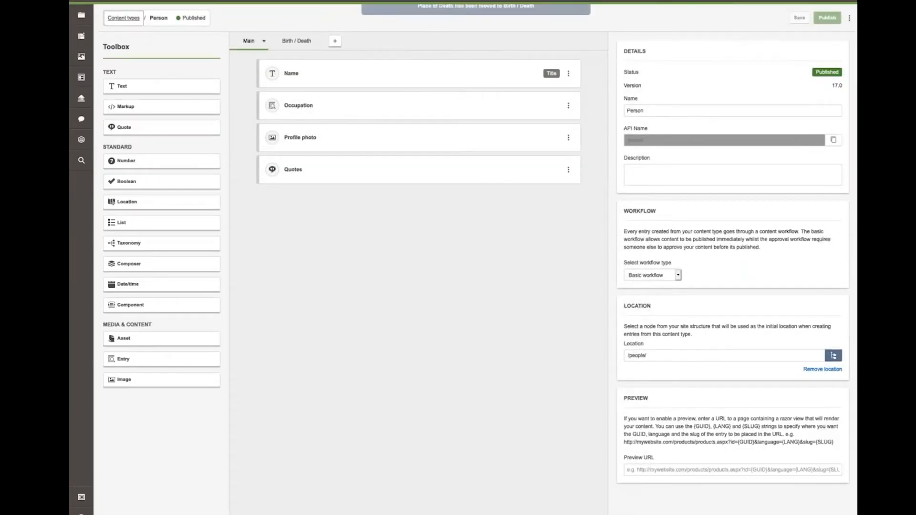
# - Delete the Birth / Death tab from the Person content type, moving its fields to the Main tab, and save the content type
pyautogui.click(317, 44)
pyautogui.click(318, 44)
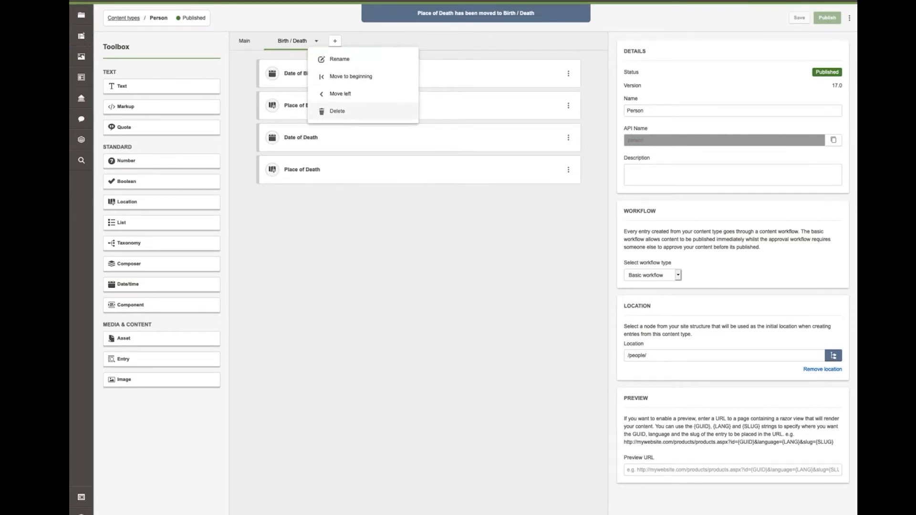
pyautogui.click(344, 115)
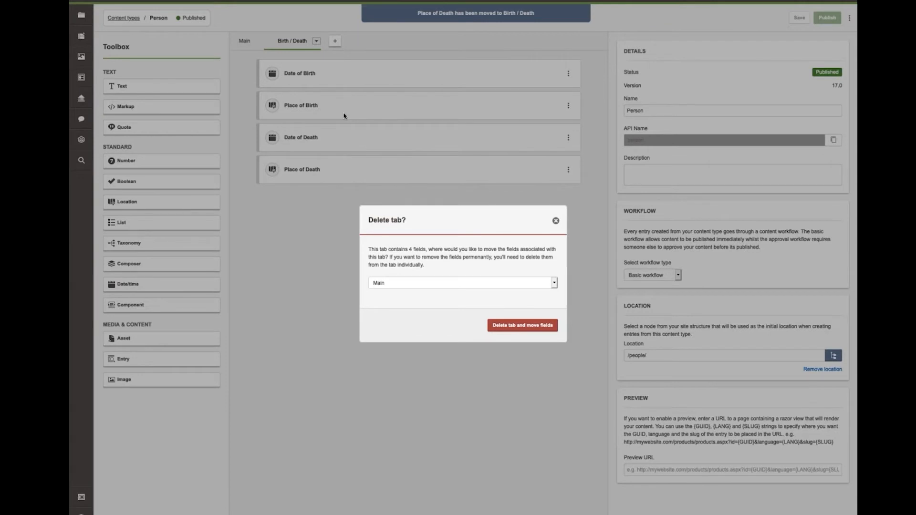
pyautogui.click(523, 329)
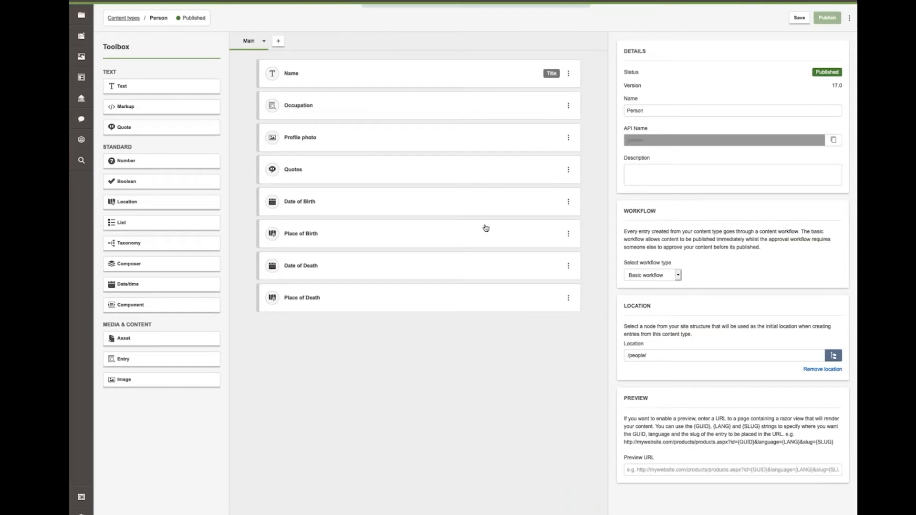
pyautogui.click(799, 18)
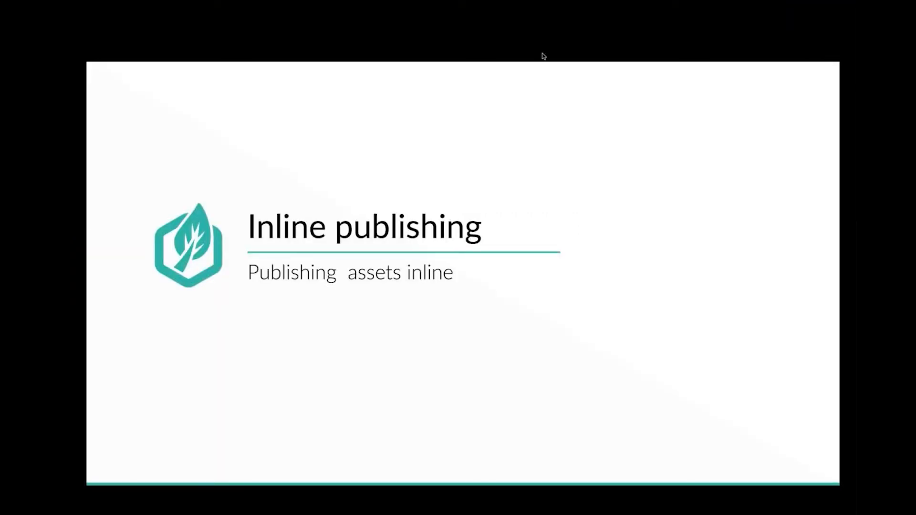
pyautogui.press('Right')
pyautogui.press('Right')
pyautogui.press('Right')
pyautogui.press('Right')
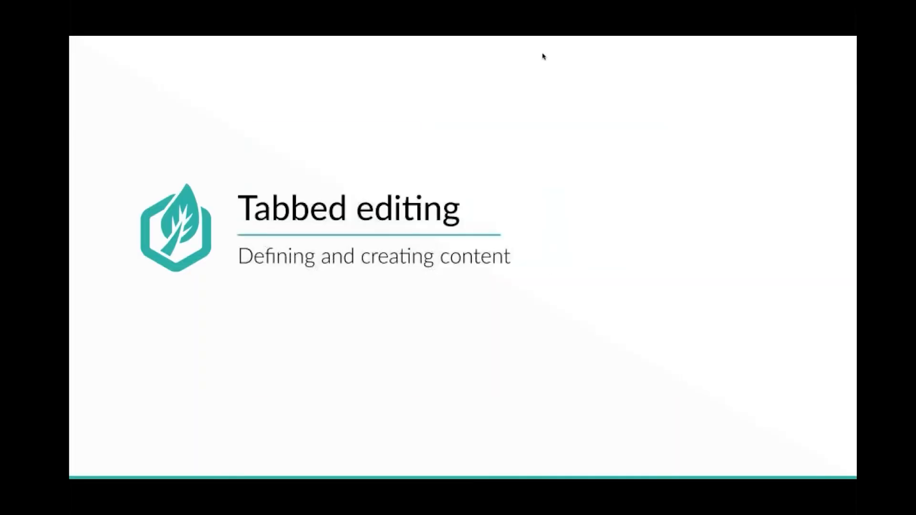
pyautogui.press('Right')
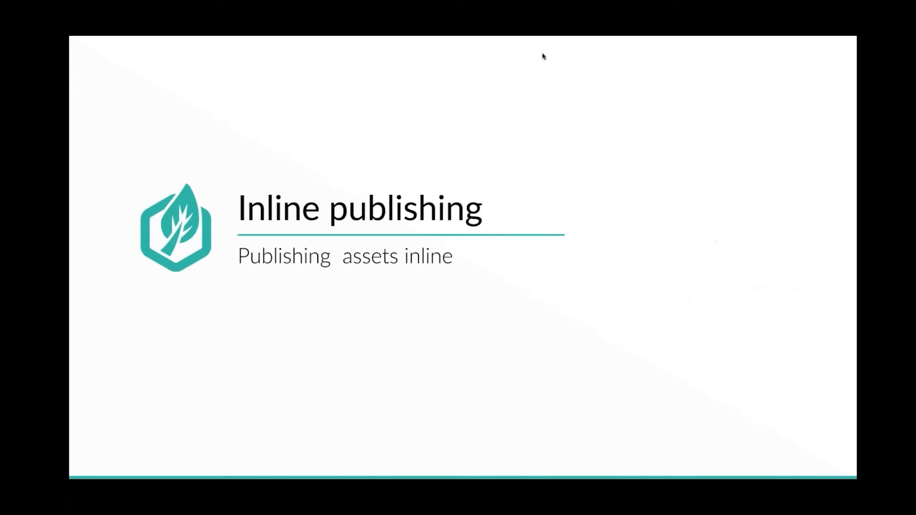
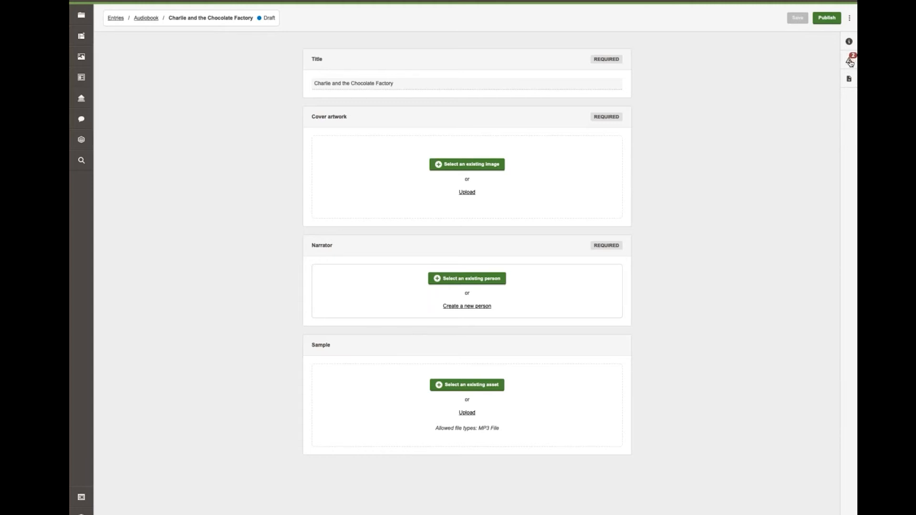
# - Review the validation errors of the Charlie and the Chocolate Factory audiobook entry and choose the existing person Douglas Hodge as its narrator
pyautogui.click(852, 60)
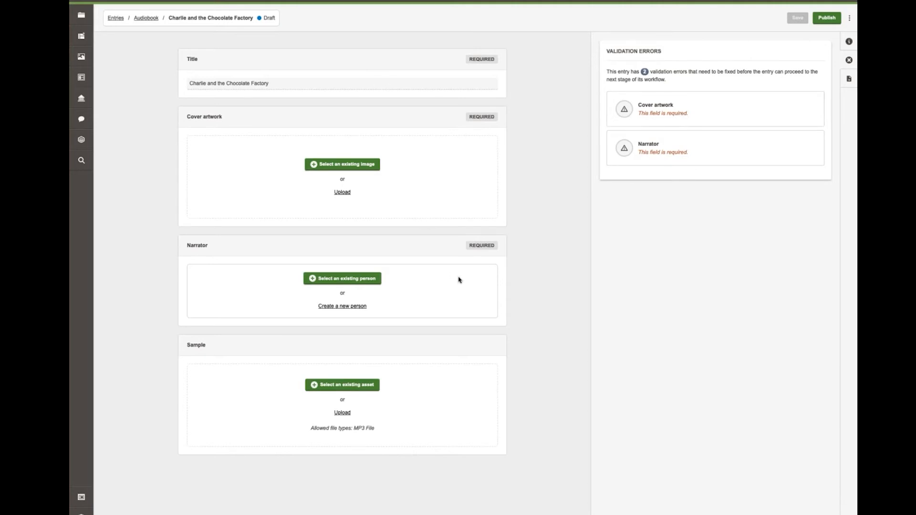
pyautogui.click(688, 157)
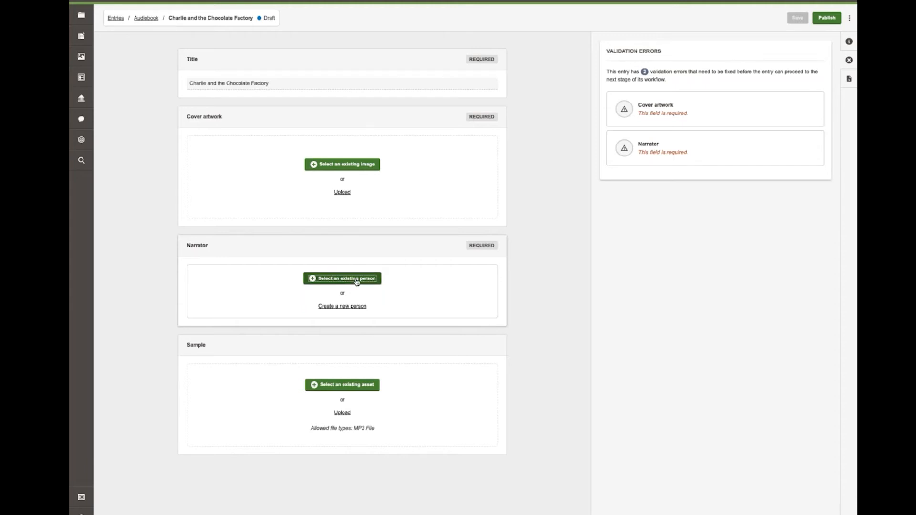
pyautogui.click(357, 282)
pyautogui.click(417, 225)
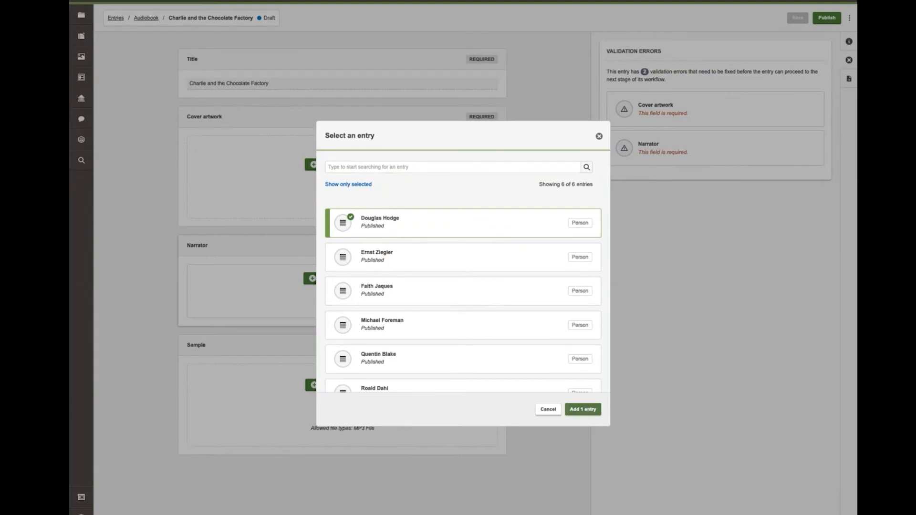
pyautogui.click(583, 410)
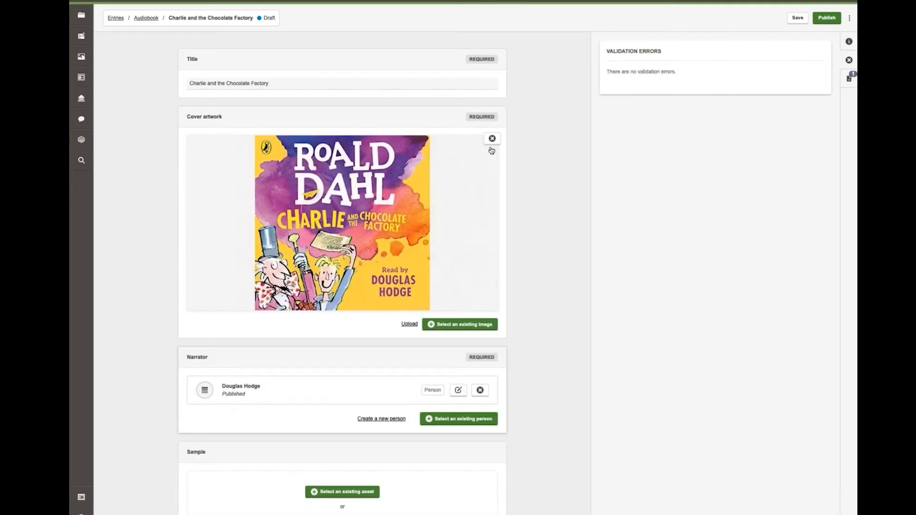
pyautogui.scroll(-1, 525, 147)
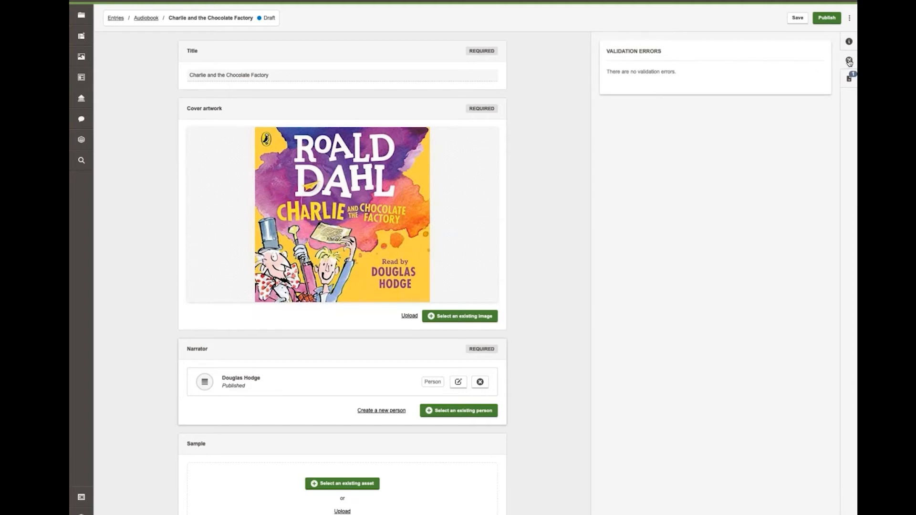
pyautogui.click(850, 62)
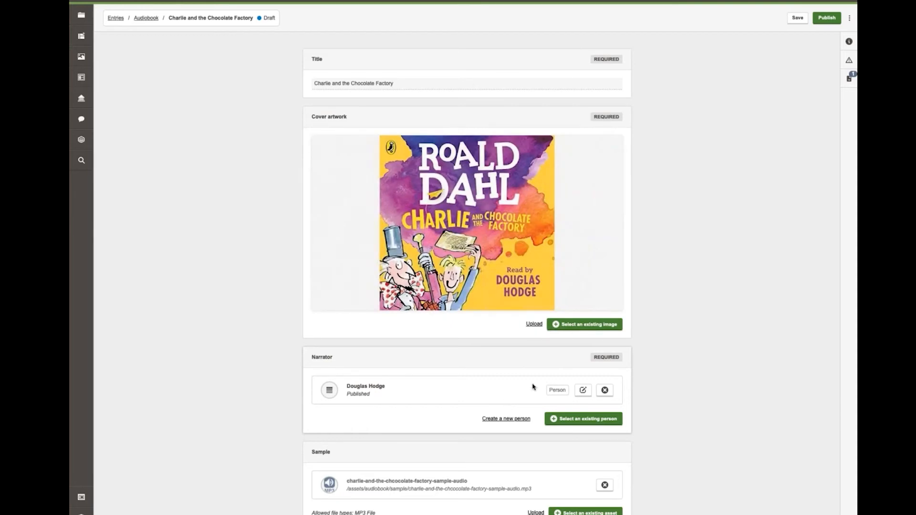
# - Show the assets awaiting inline publishing with the audiobook entry and save the entry
pyautogui.click(849, 80)
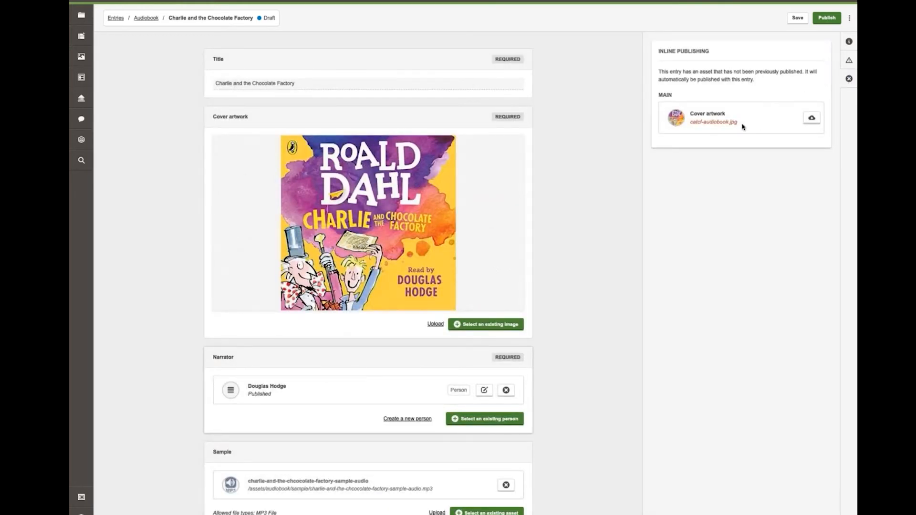
pyautogui.moveTo(459, 191)
pyautogui.click(825, 19)
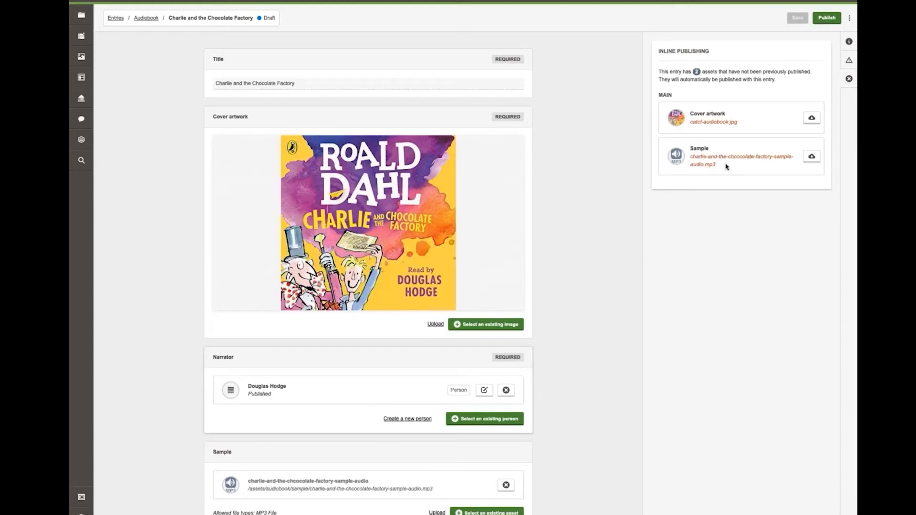
# - Check the sample audio file among the unpublished assets and publish the audiobook entry together with its assets
pyautogui.moveTo(702, 163); pyautogui.dragTo(692, 152)
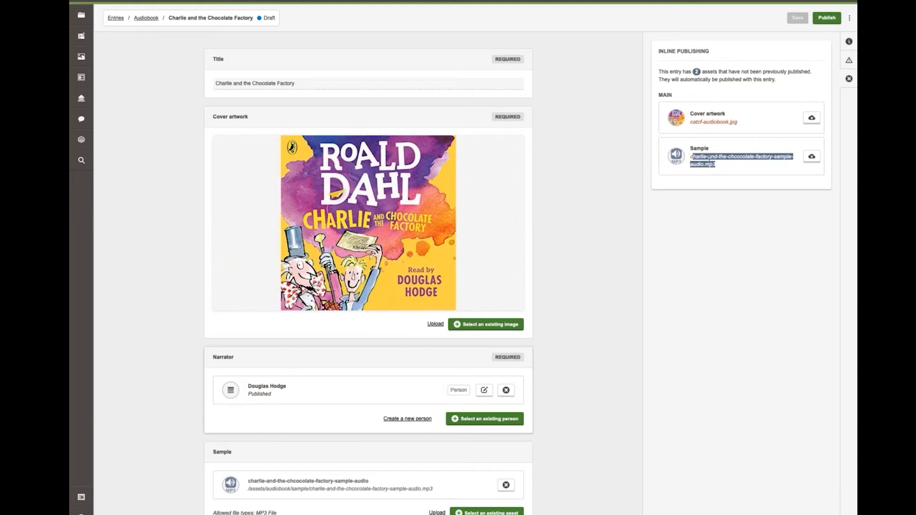
pyautogui.click(721, 167)
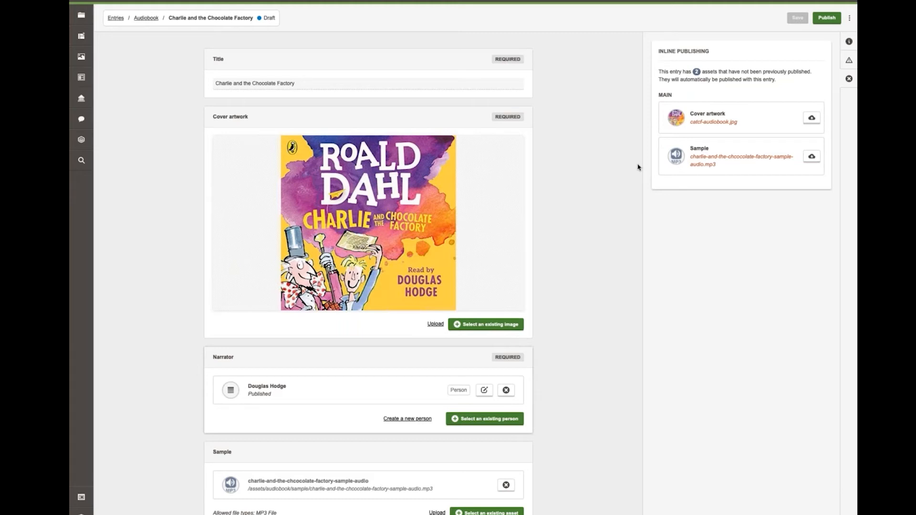
pyautogui.click(827, 19)
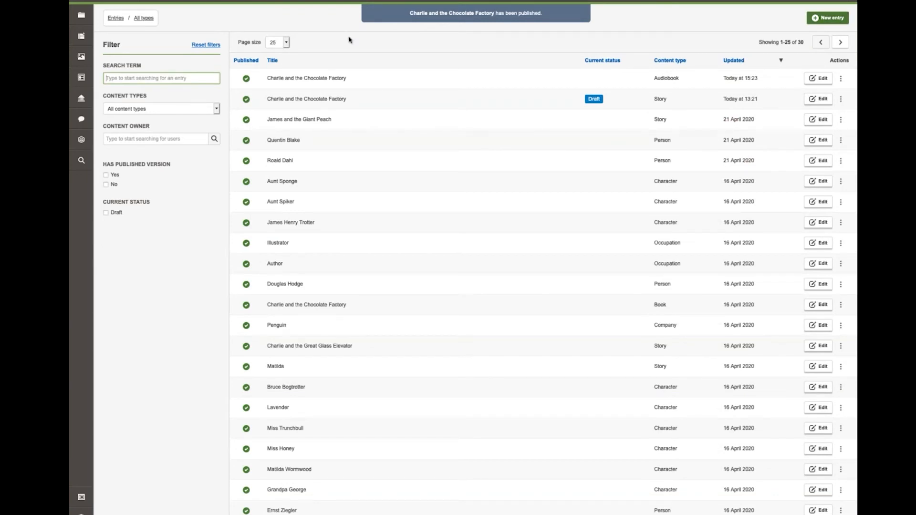
# - Check the information, including the publishing status, of the catcf-audiobook image in the assets/audiobook folder
pyautogui.click(79, 17)
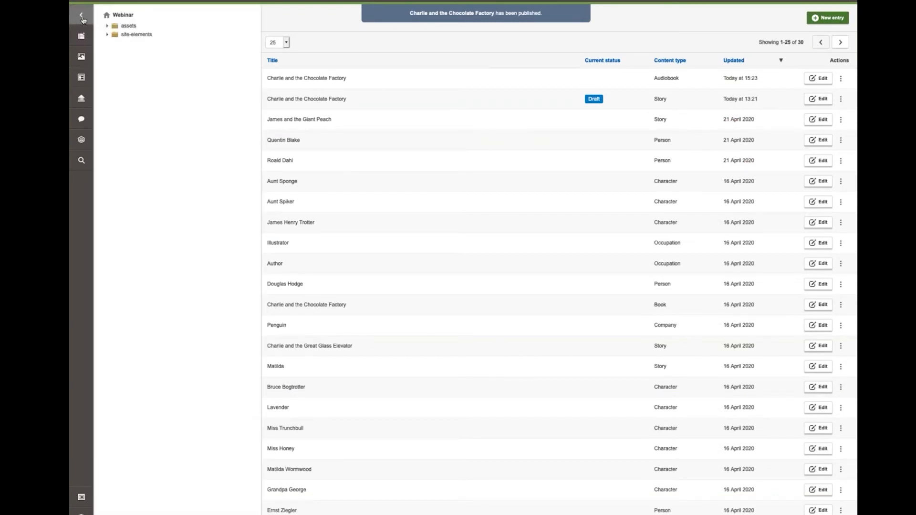
pyautogui.click(107, 27)
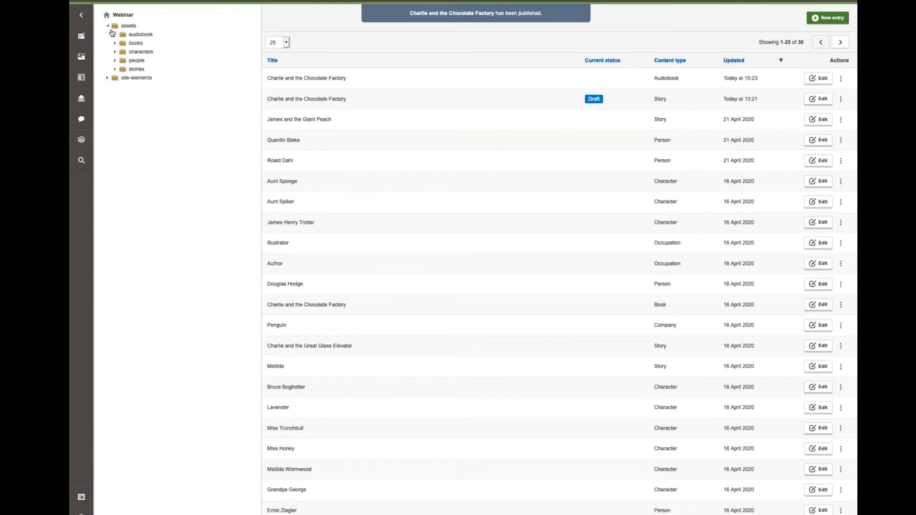
pyautogui.click(115, 34)
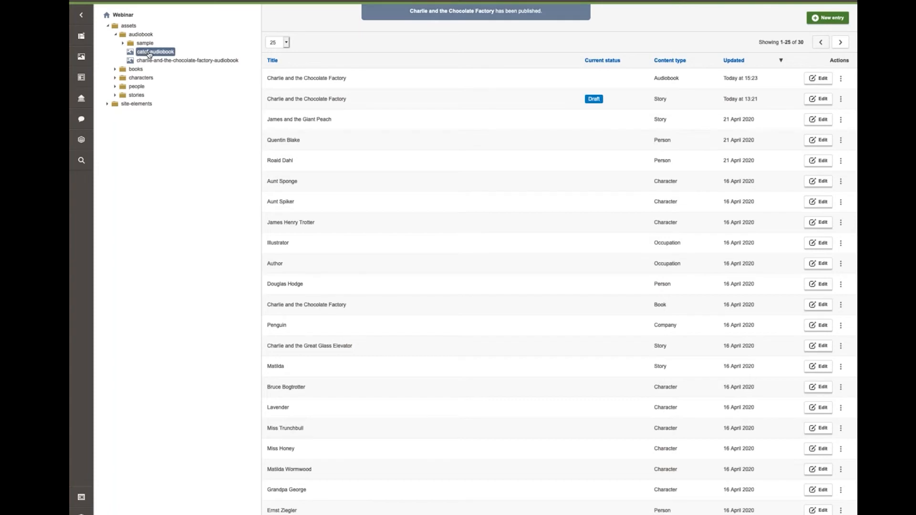
pyautogui.click(143, 35)
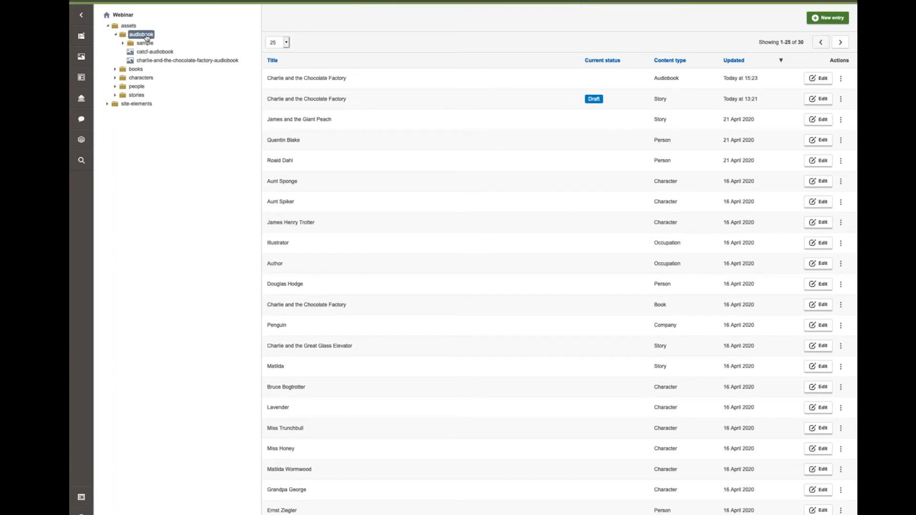
pyautogui.click(151, 53)
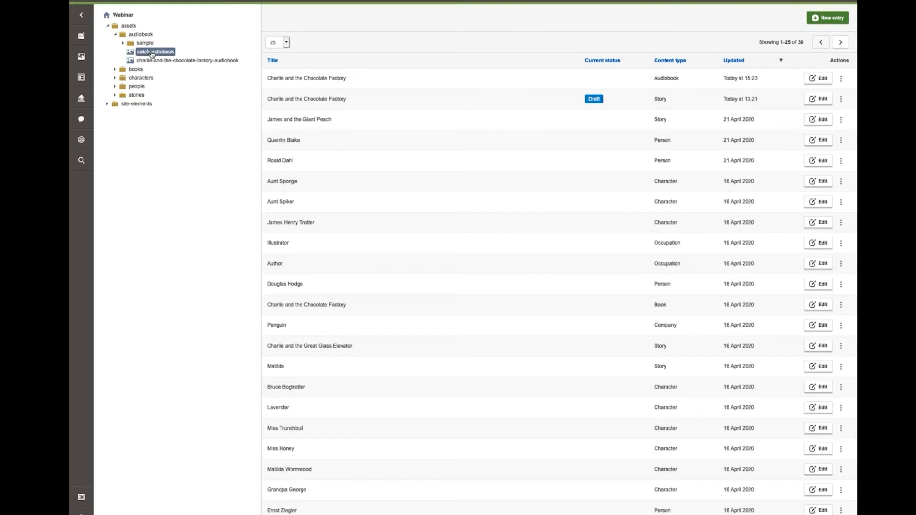
pyautogui.rightClick(152, 53)
pyautogui.click(171, 176)
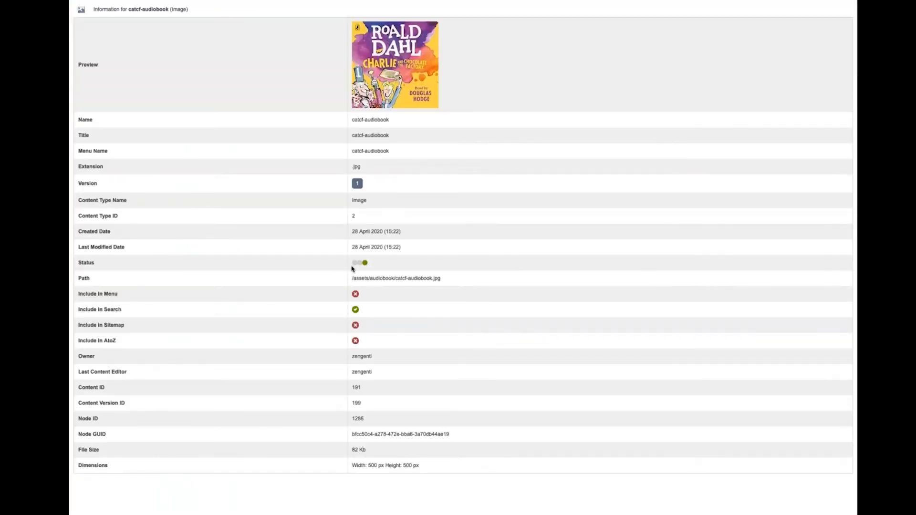
pyautogui.click(325, 0)
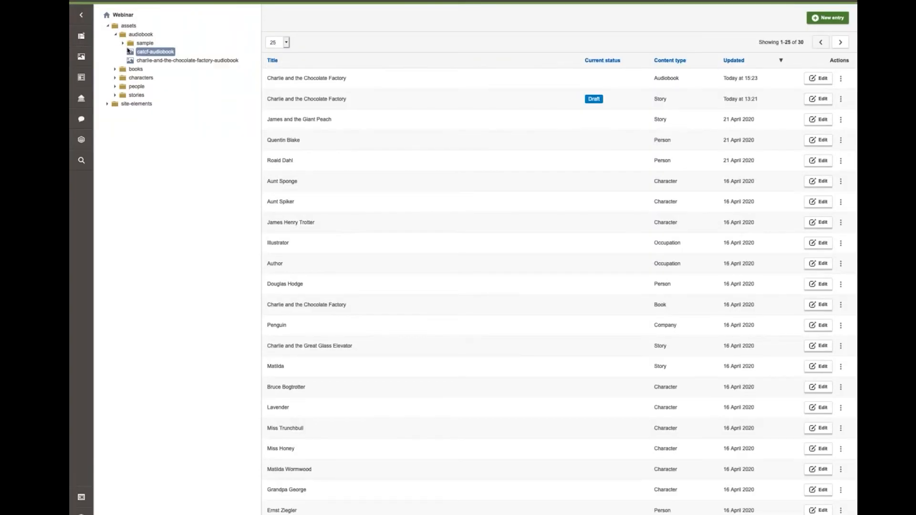
# - Check the information of the charlie-and-the-chcocolate-factory-sample-audio file in the audiobook sample folder
pyautogui.click(123, 43)
pyautogui.click(182, 52)
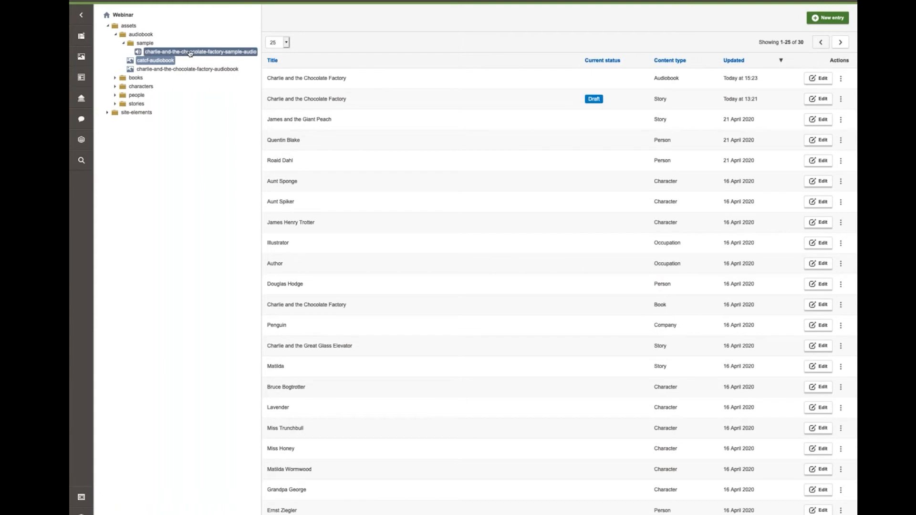
pyautogui.rightClick(190, 53)
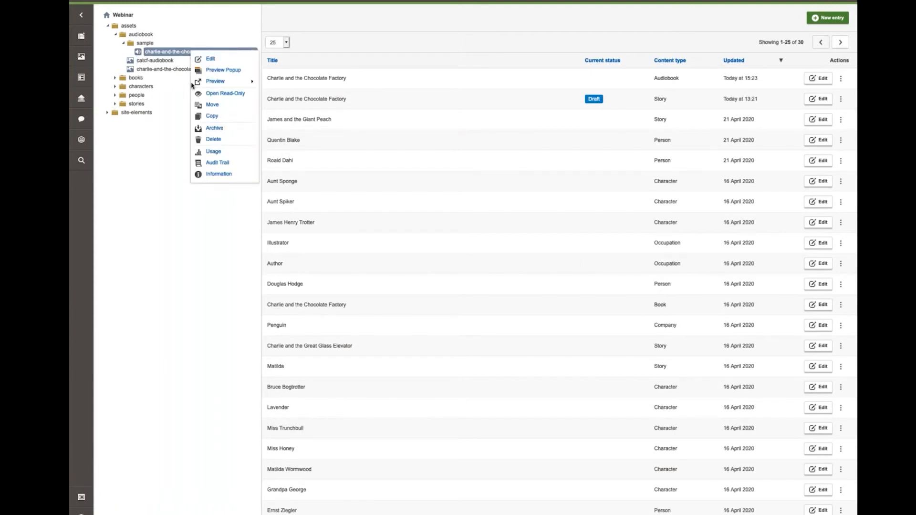
pyautogui.click(208, 174)
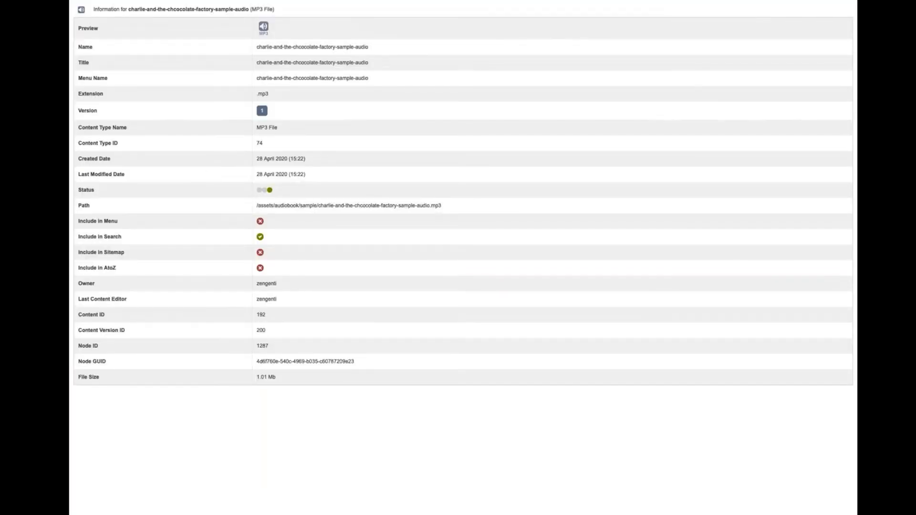
pyautogui.press('super+w')
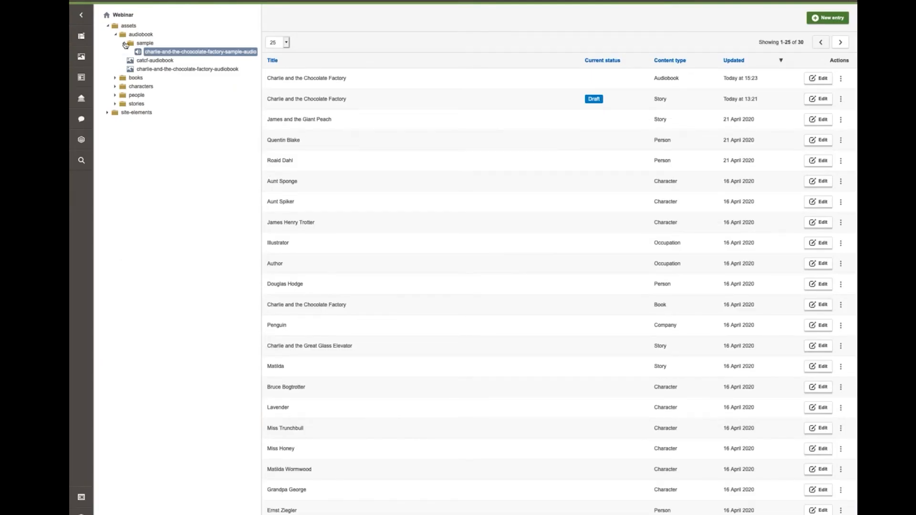
# - Collapse the assets folders in the project tree and view the publishing queue for z-12-1-webinar_live
pyautogui.click(123, 43)
pyautogui.click(115, 35)
pyautogui.click(107, 26)
pyautogui.click(81, 35)
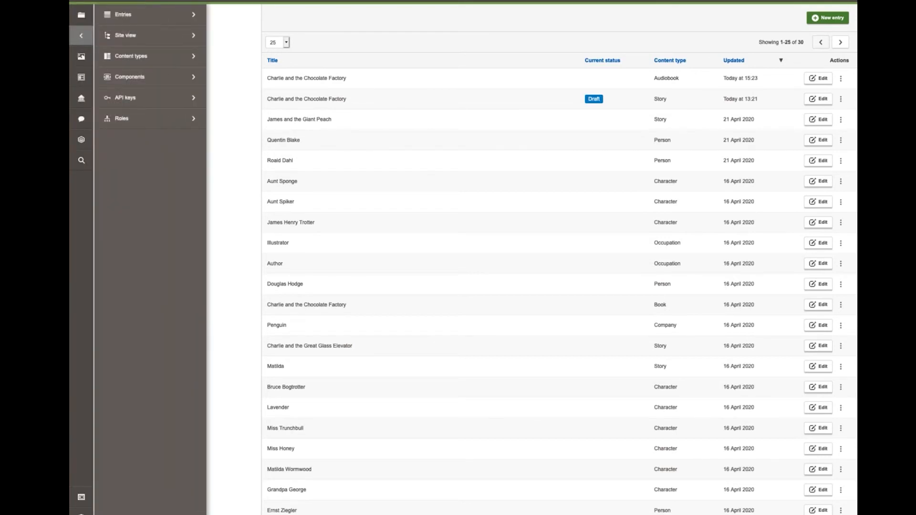
pyautogui.click(81, 36)
pyautogui.click(152, 73)
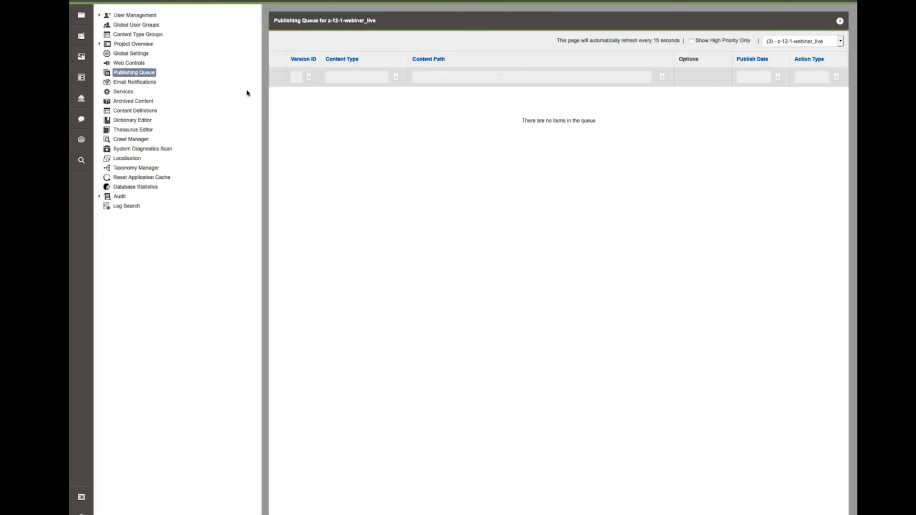
# - Reopen the Charlie and the Chocolate Factory audiobook entry from the entries list and check it for unpublished assets
pyautogui.click(83, 38)
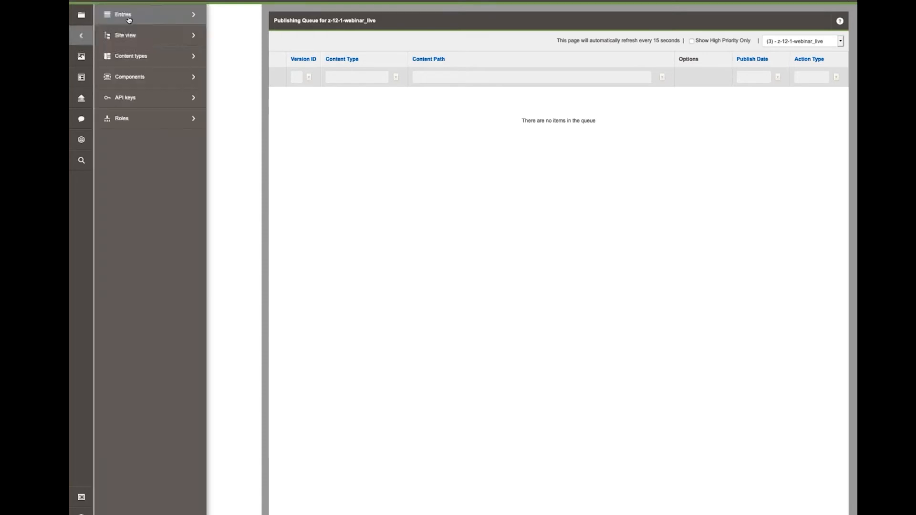
pyautogui.click(123, 15)
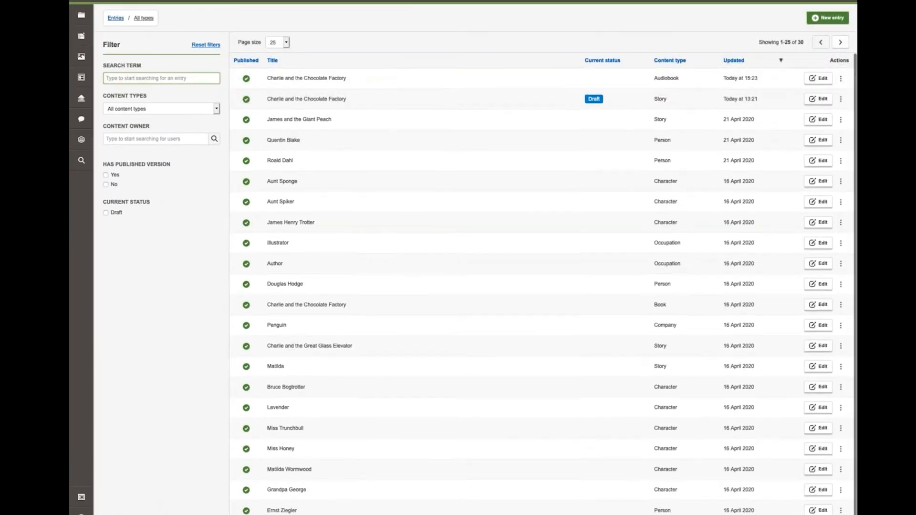
pyautogui.click(824, 80)
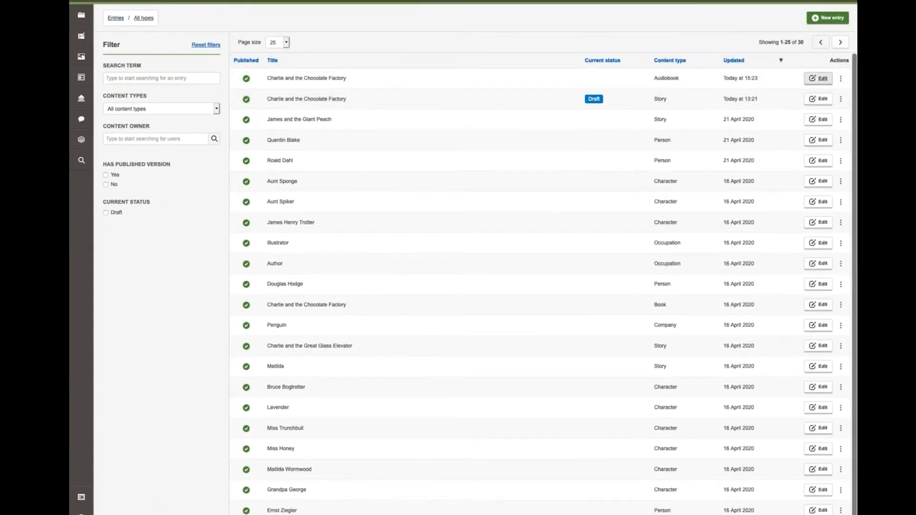
pyautogui.click(848, 80)
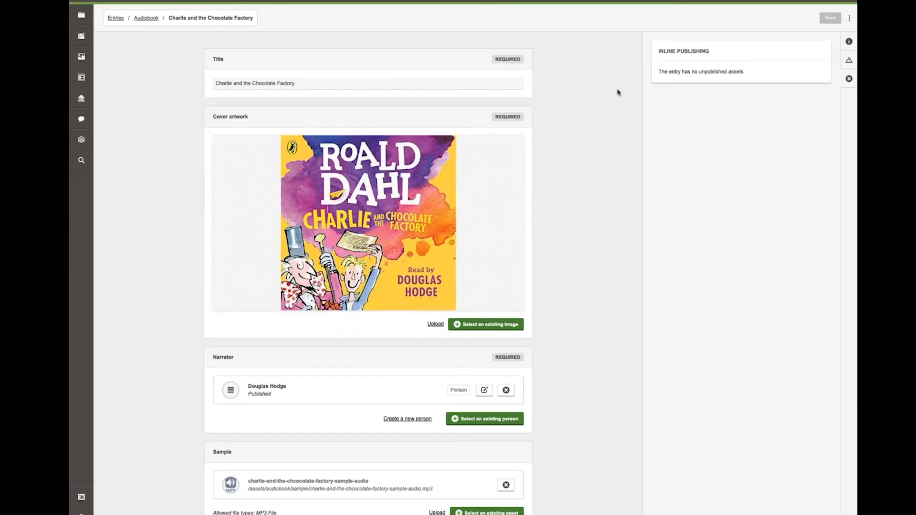
pyautogui.moveTo(487, 162)
pyautogui.click(148, 1)
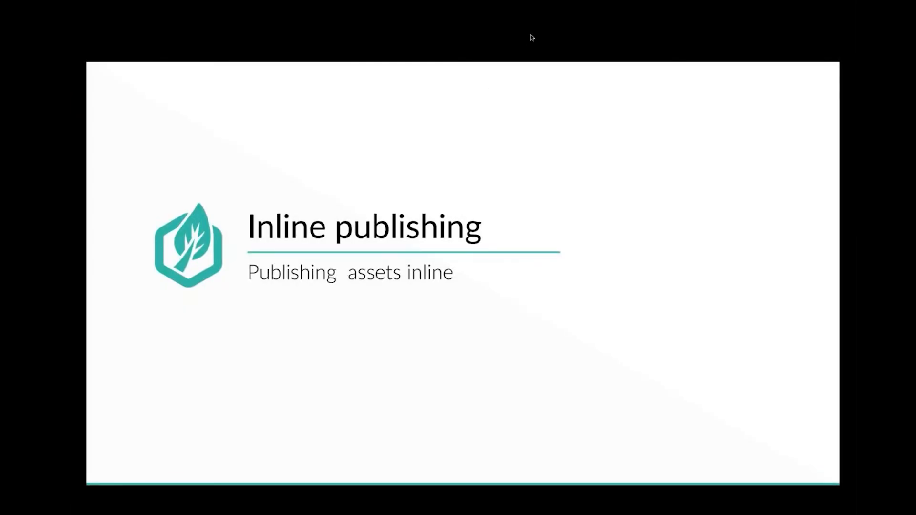
pyautogui.press('Right')
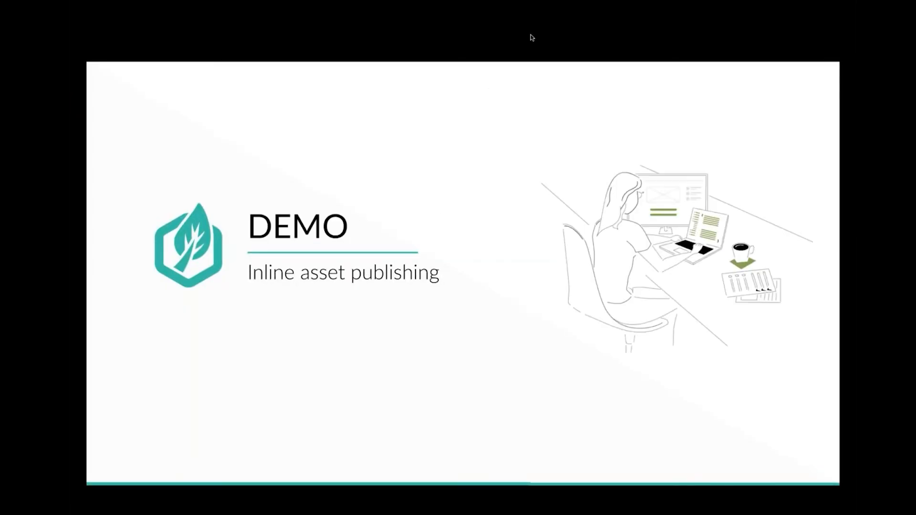
pyautogui.press('Right')
pyautogui.press('Right')
pyautogui.press('Right')
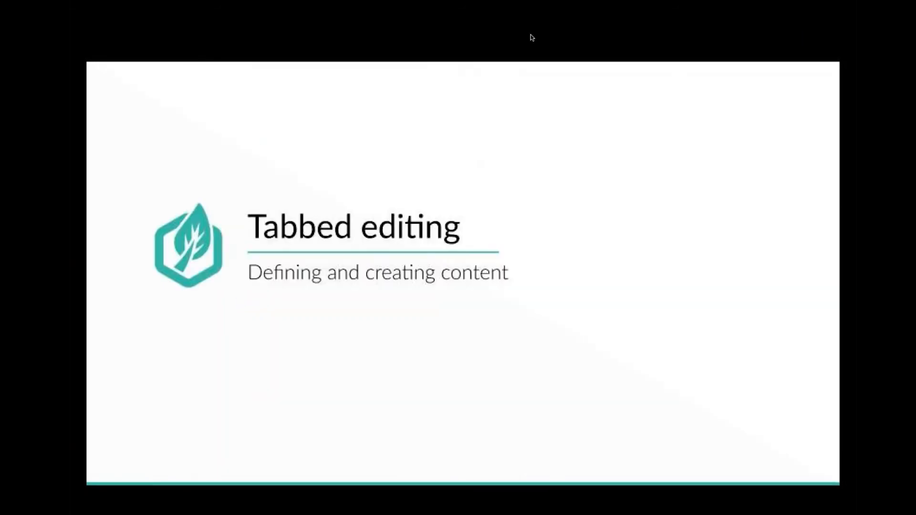
pyautogui.press('Right')
pyautogui.press('Right')
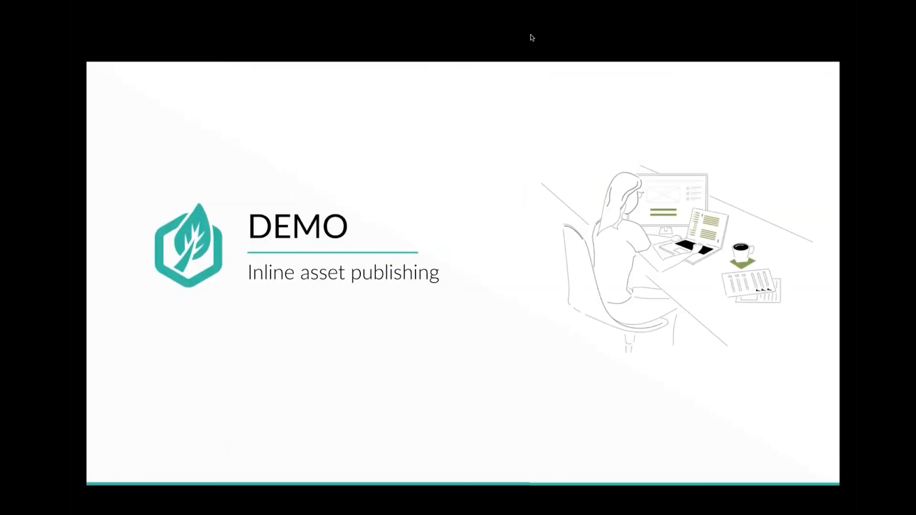
pyautogui.press('Right')
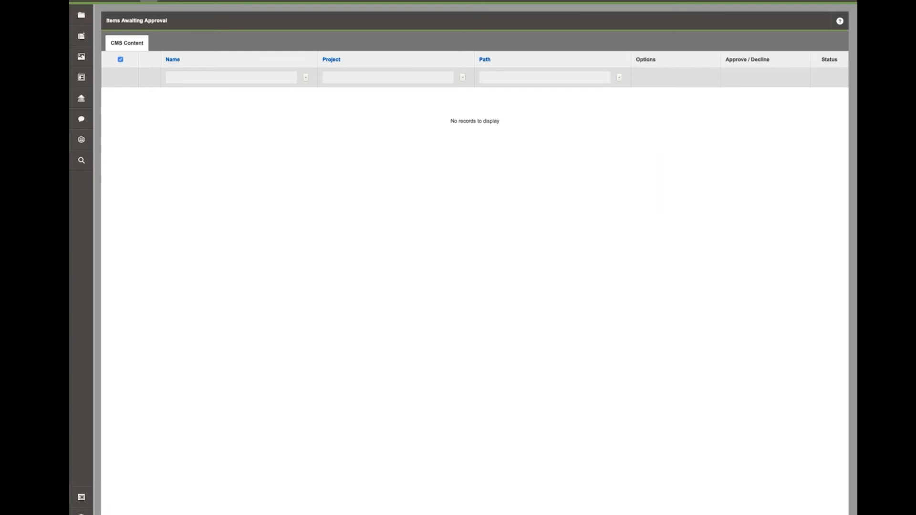
# - Switch to the Courses project and open its list of content types
pyautogui.click(81, 36)
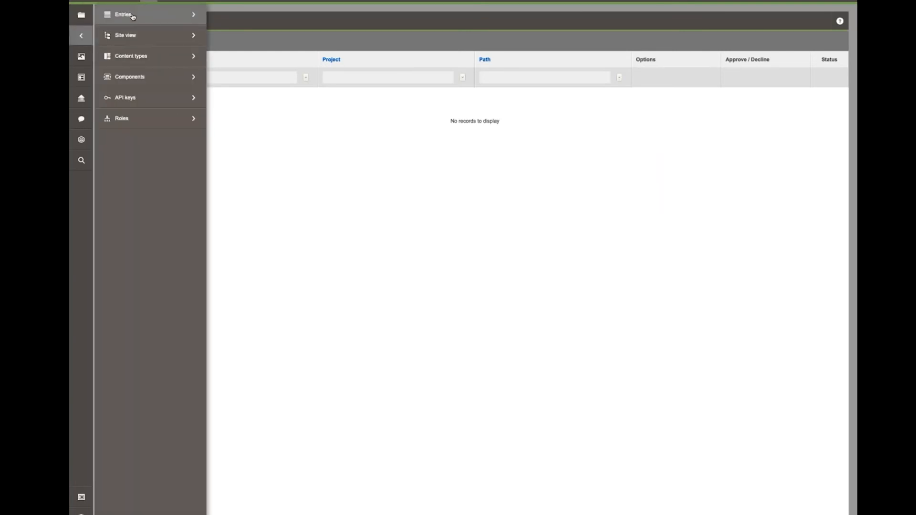
pyautogui.click(132, 59)
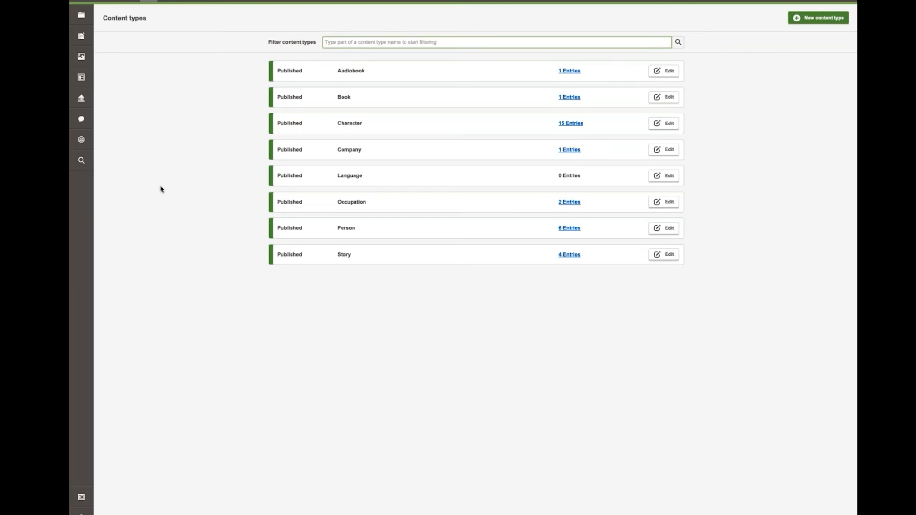
pyautogui.click(84, 500)
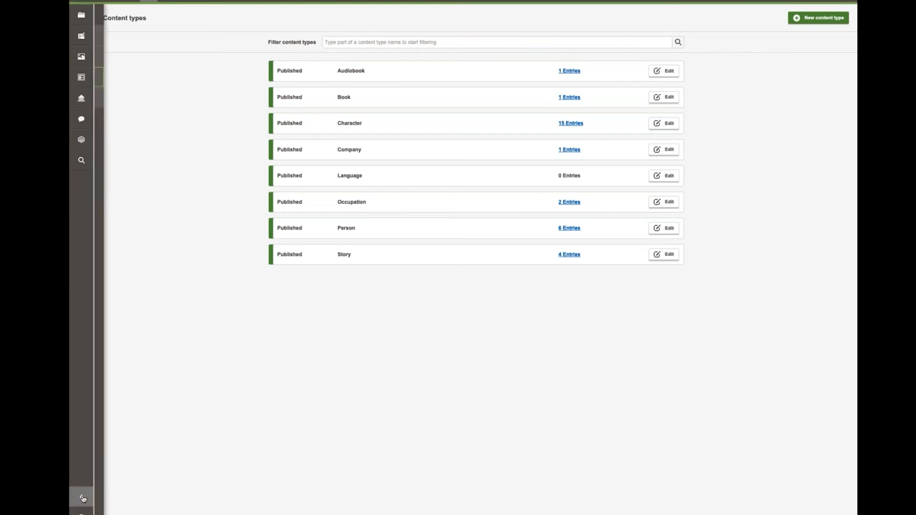
pyautogui.click(168, 45)
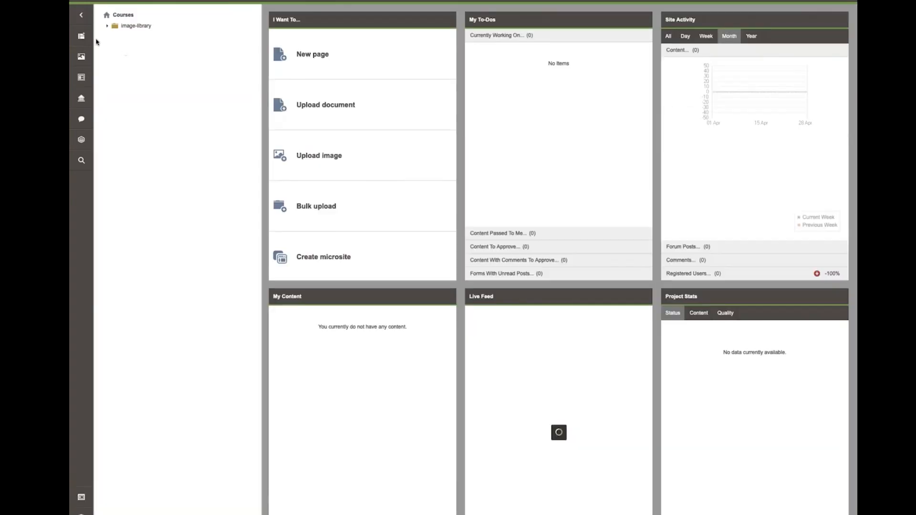
pyautogui.click(81, 36)
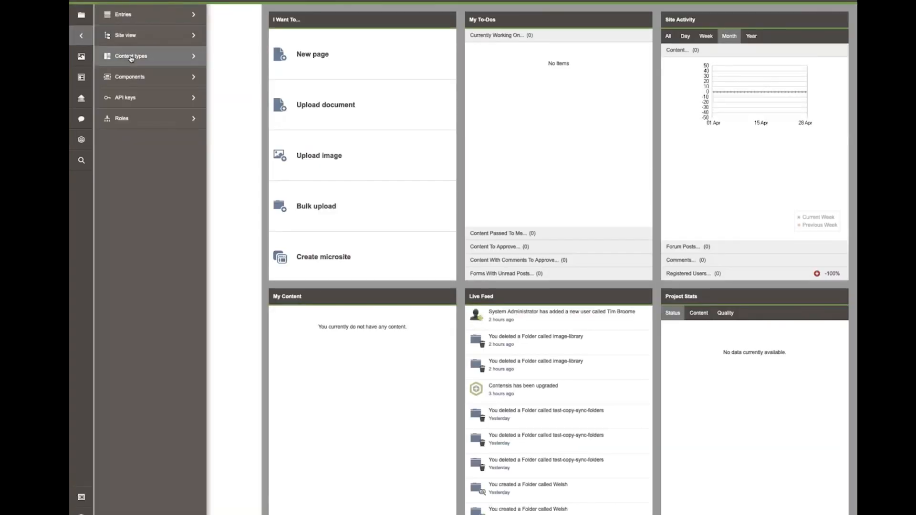
pyautogui.click(131, 57)
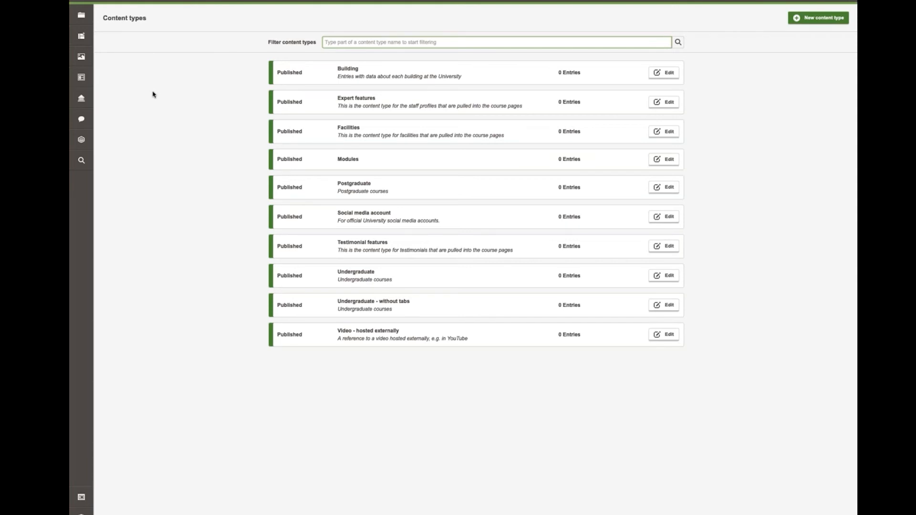
# - Examine the fields on the Overview tab of the Undergraduate content type and return to the content types list
pyautogui.click(668, 281)
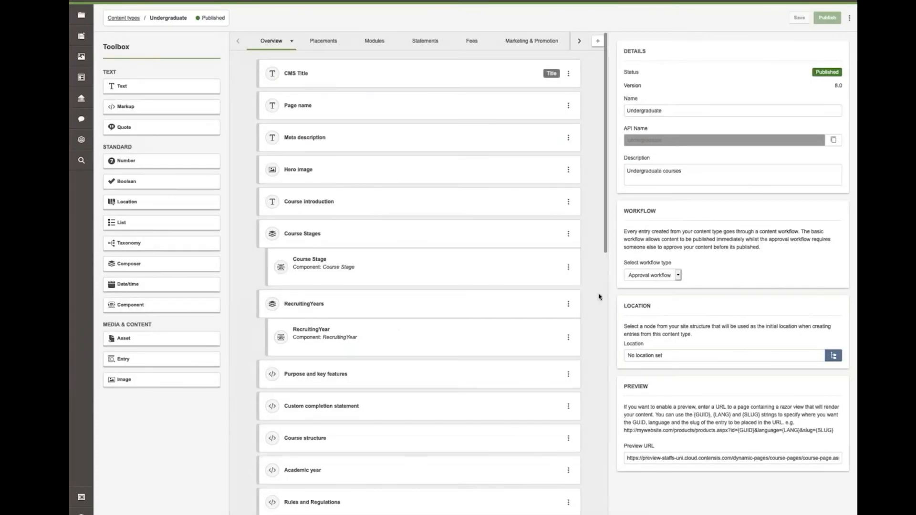
pyautogui.scroll(-9, 584, 301)
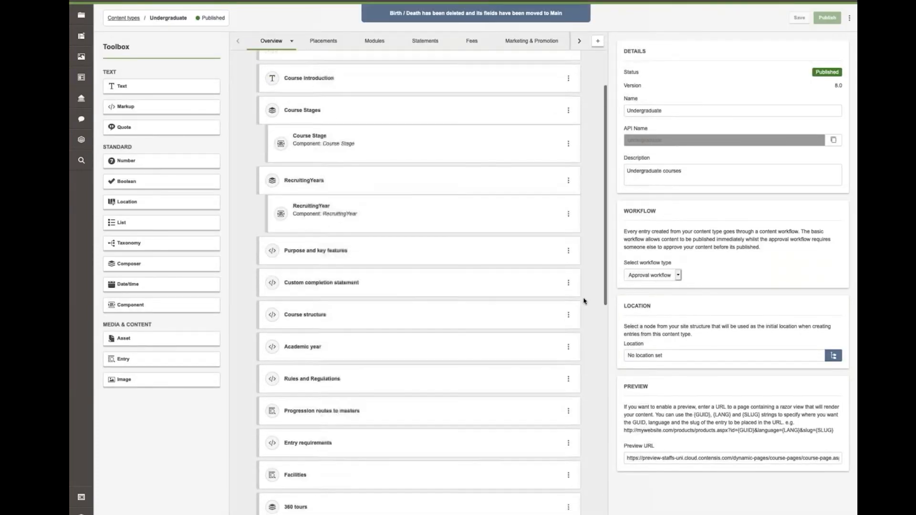
pyautogui.scroll(-7, 583, 302)
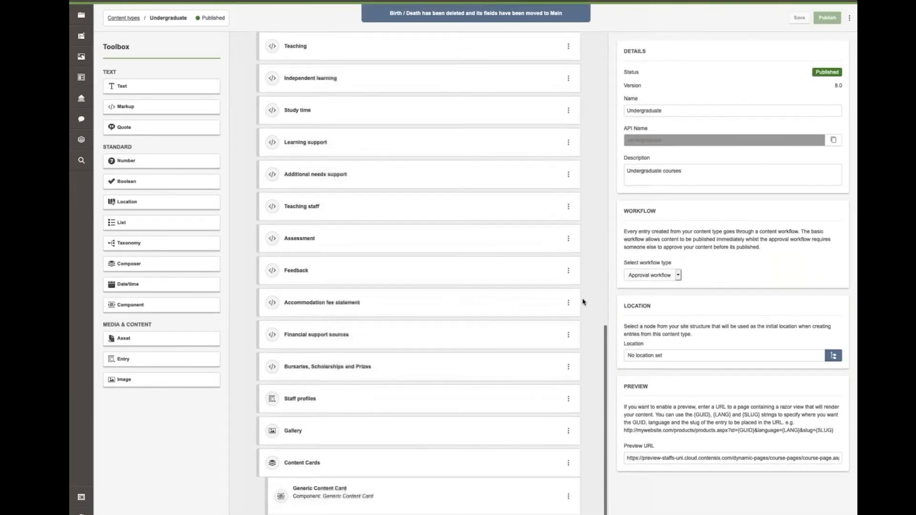
pyautogui.scroll(15, 582, 301)
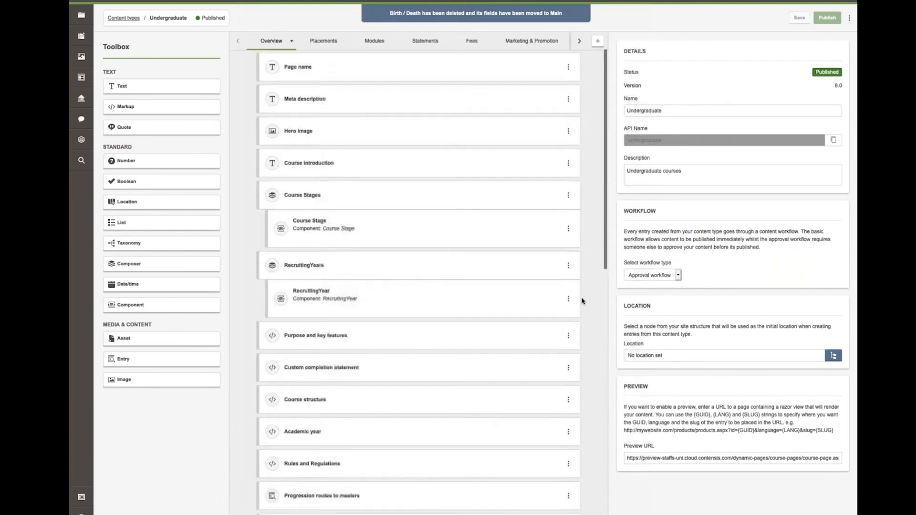
pyautogui.click(114, 16)
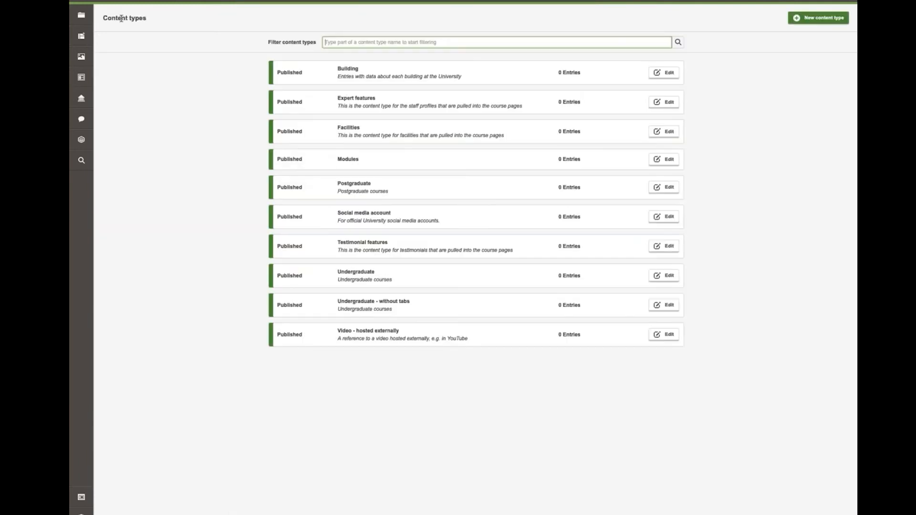
# - Examine the full field list of the Undergraduate - without tabs content type, including its read-only fields
pyautogui.click(665, 307)
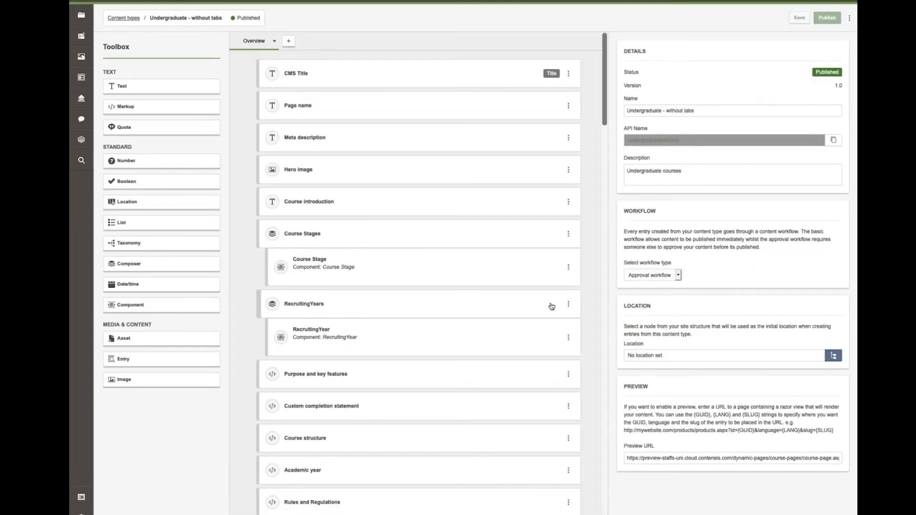
pyautogui.scroll(-20, 552, 307)
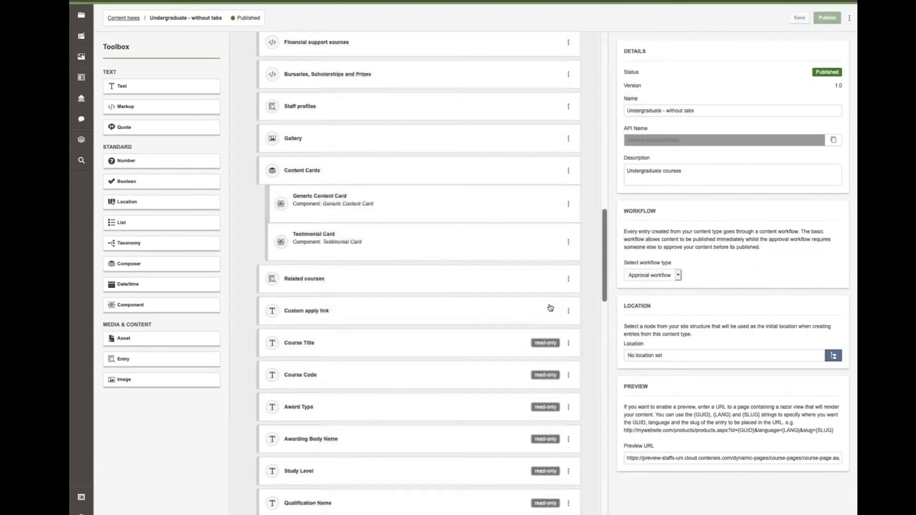
pyautogui.scroll(-10, 550, 307)
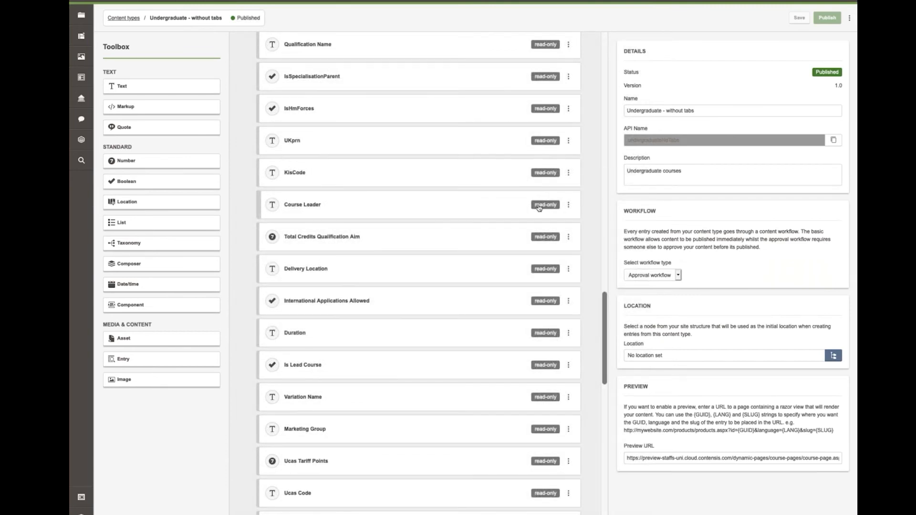
pyautogui.scroll(-5, 419, 273)
pyautogui.scroll(-1, 546, 219)
pyautogui.scroll(-4, 551, 261)
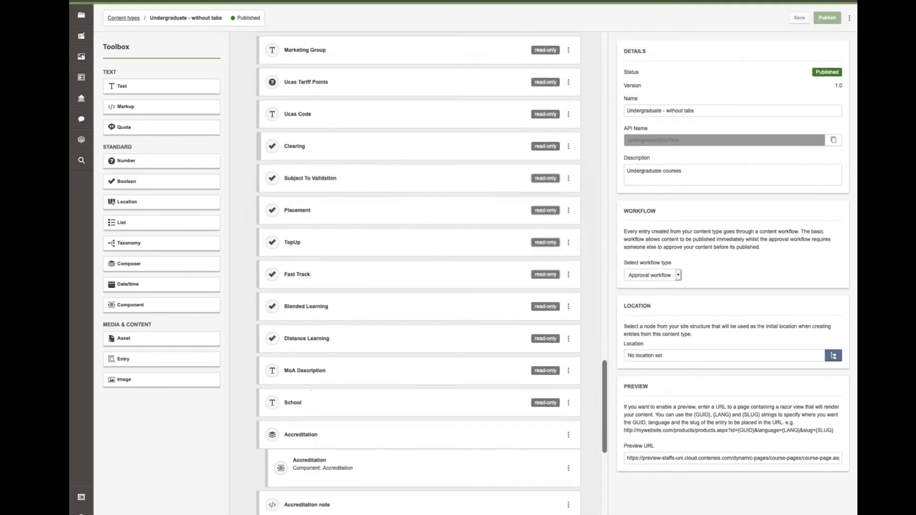
pyautogui.scroll(10, 418, 274)
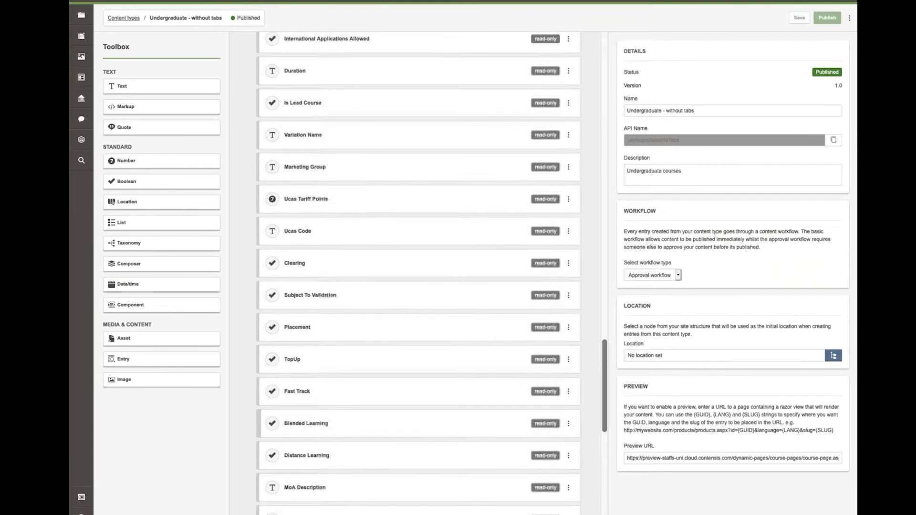
pyautogui.scroll(-10, 419, 274)
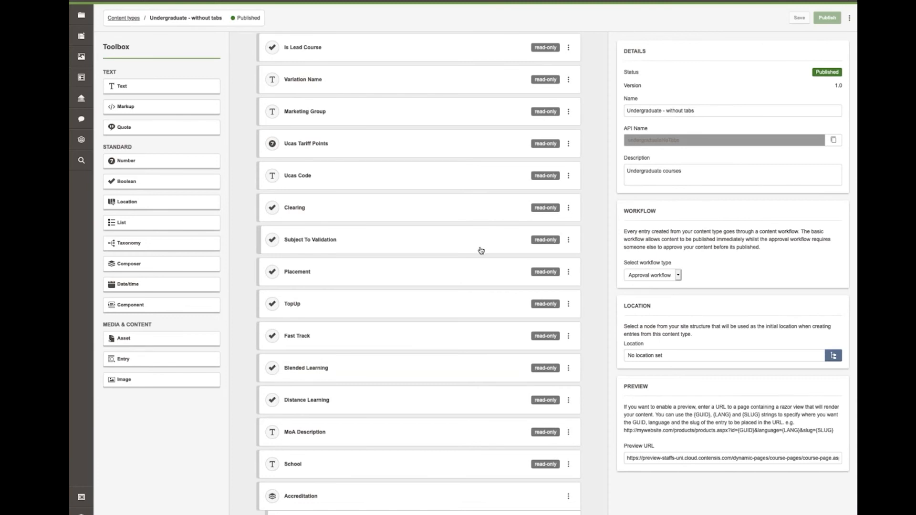
pyautogui.scroll(-3, 478, 252)
pyautogui.scroll(-2, 479, 252)
pyautogui.scroll(15, 478, 252)
pyautogui.scroll(9, 475, 244)
pyautogui.scroll(5, 473, 247)
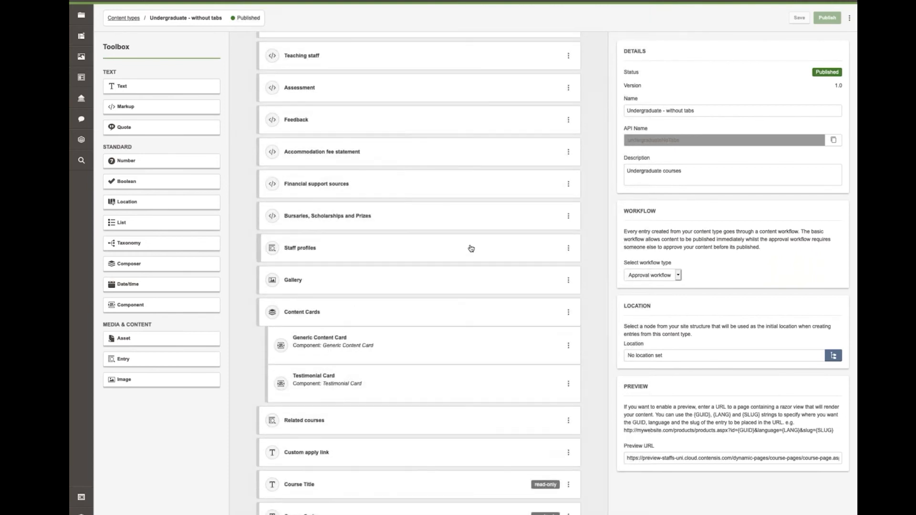
pyautogui.scroll(7, 472, 248)
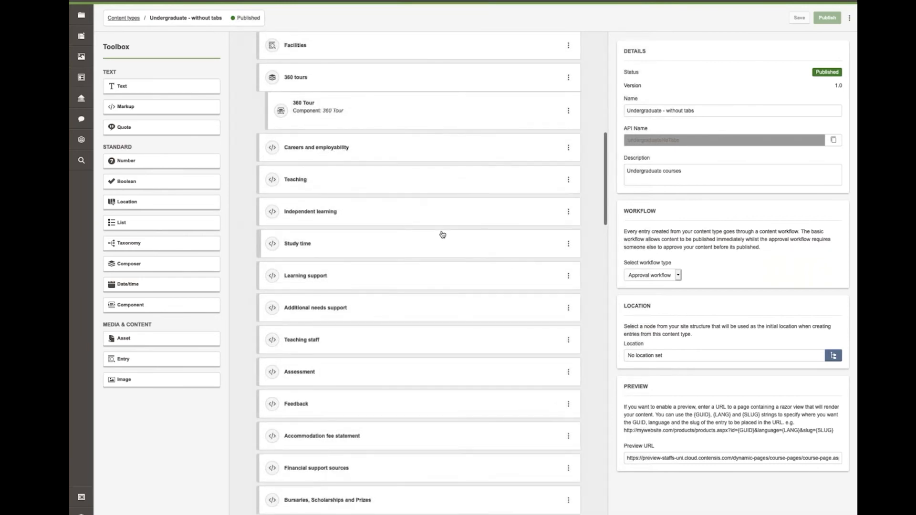
pyautogui.scroll(10, 438, 188)
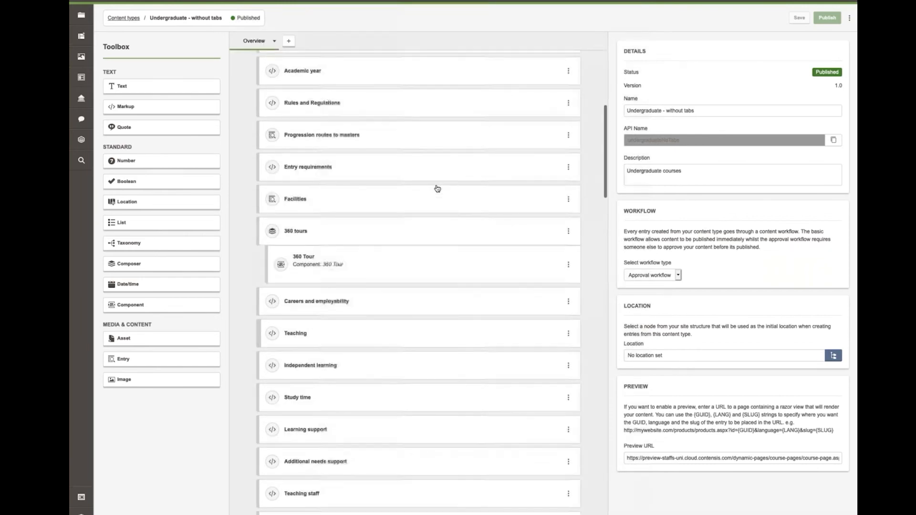
pyautogui.scroll(4, 450, 184)
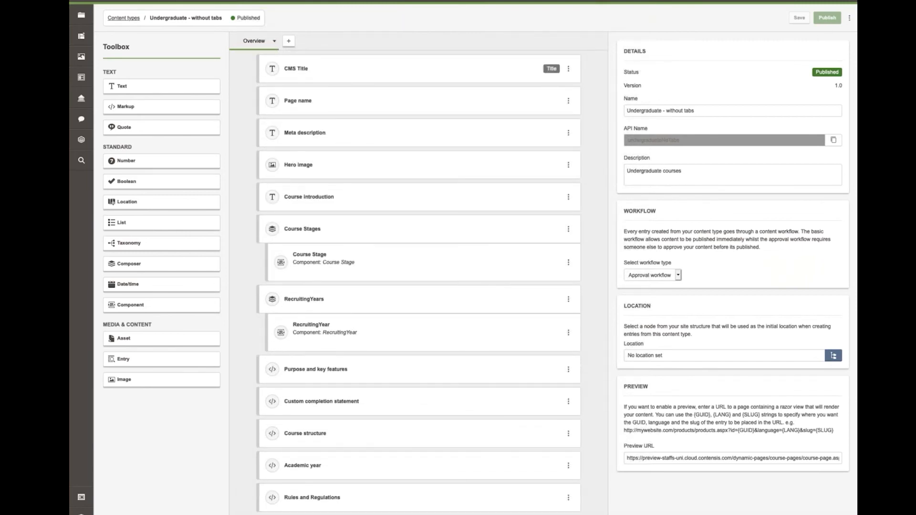
# - Copy the Undergraduate - without tabs content type and name the copy Postgrad
pyautogui.click(850, 17)
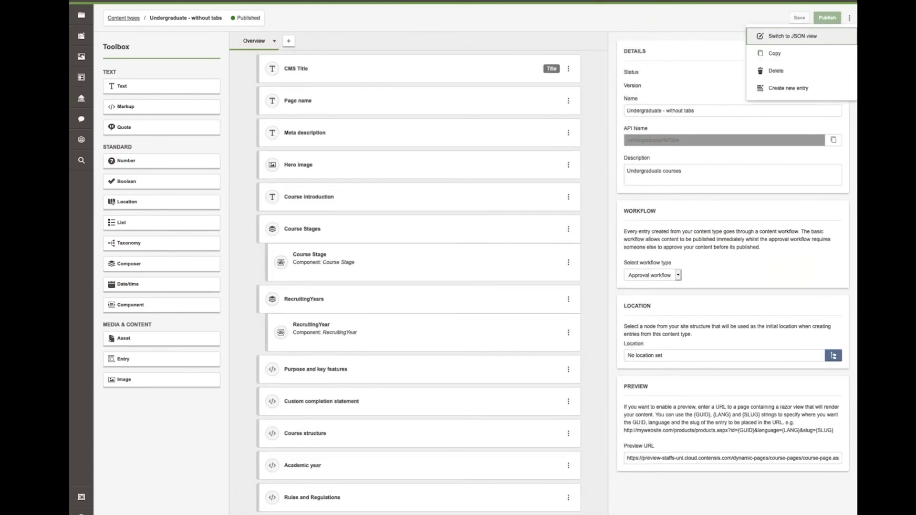
pyautogui.click(795, 55)
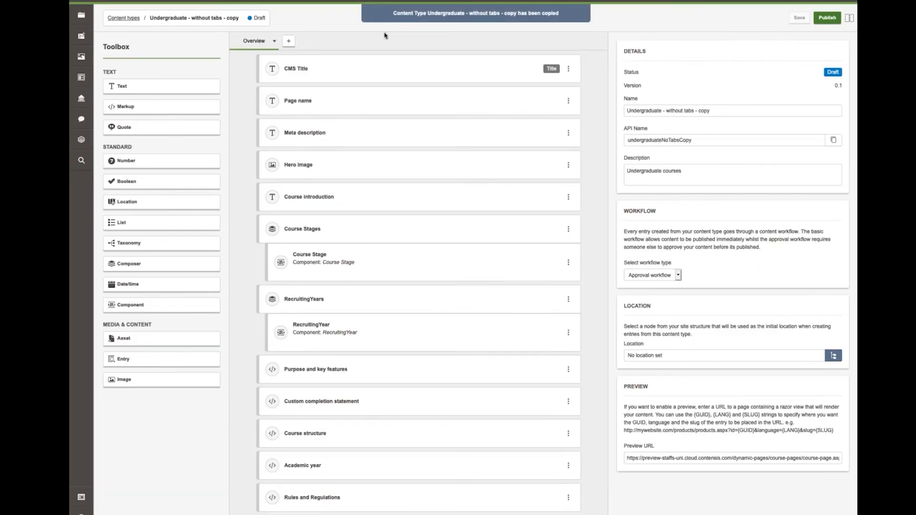
pyautogui.moveTo(713, 111); pyautogui.dragTo(578, 110)
pyautogui.write('Po')
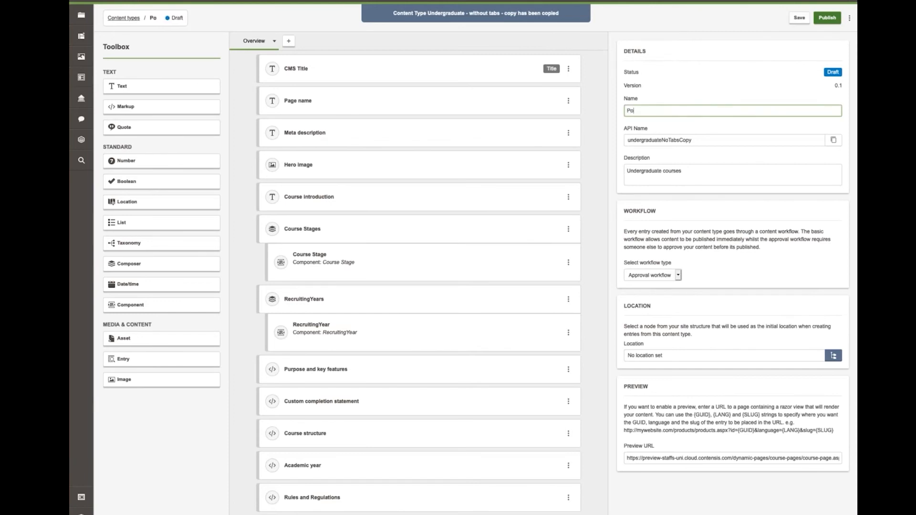
pyautogui.write('stgrad')
# - Set the API name of the copied content type to postgrad, and save and publish it
pyautogui.doubleClick(665, 143)
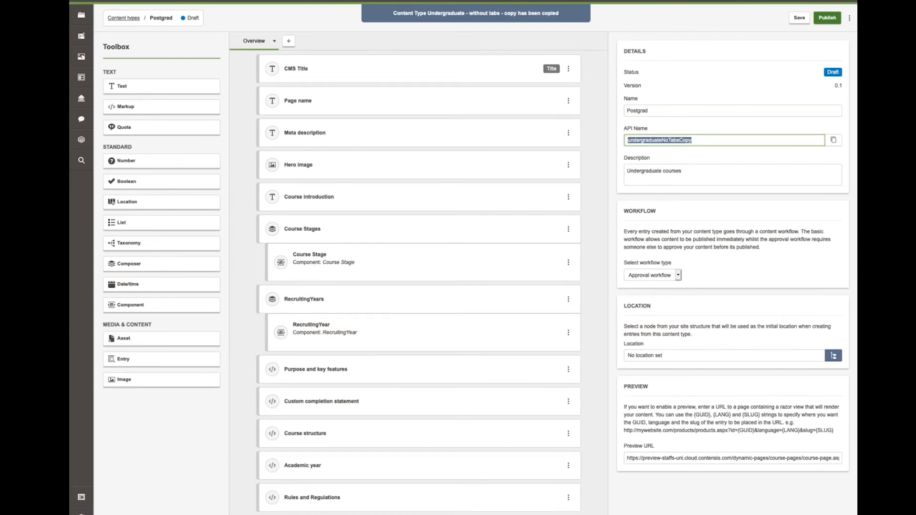
pyautogui.write('postgrad')
pyautogui.click(653, 109)
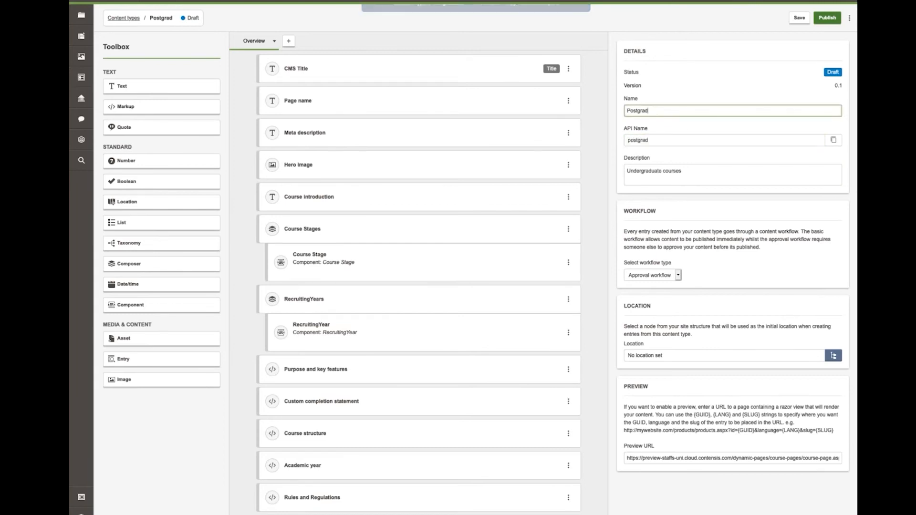
pyautogui.click(801, 21)
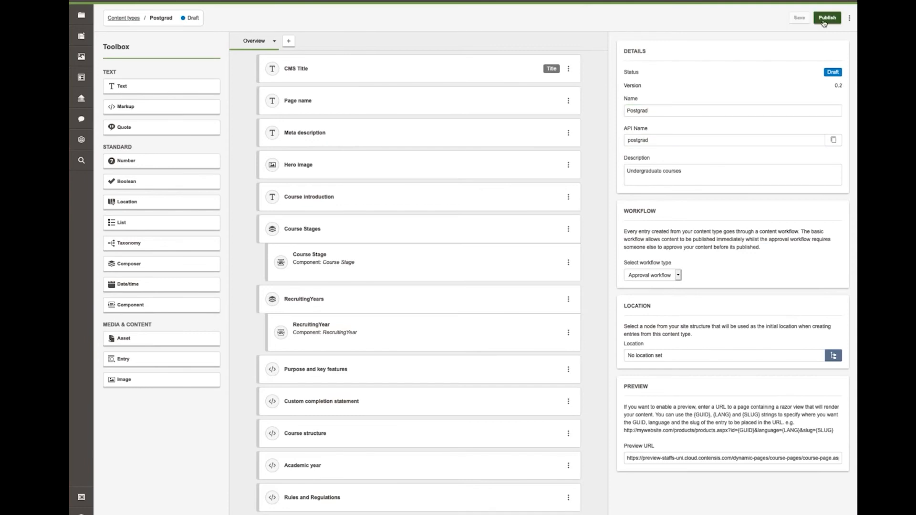
pyautogui.click(824, 21)
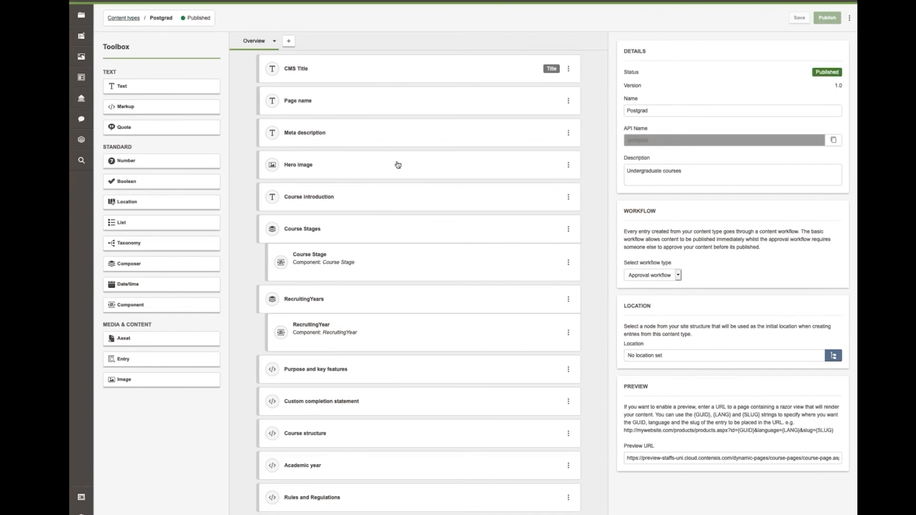
# - Examine the Postgrad content type's fields from the top down to the read-only course fields
pyautogui.scroll(-7, 395, 166)
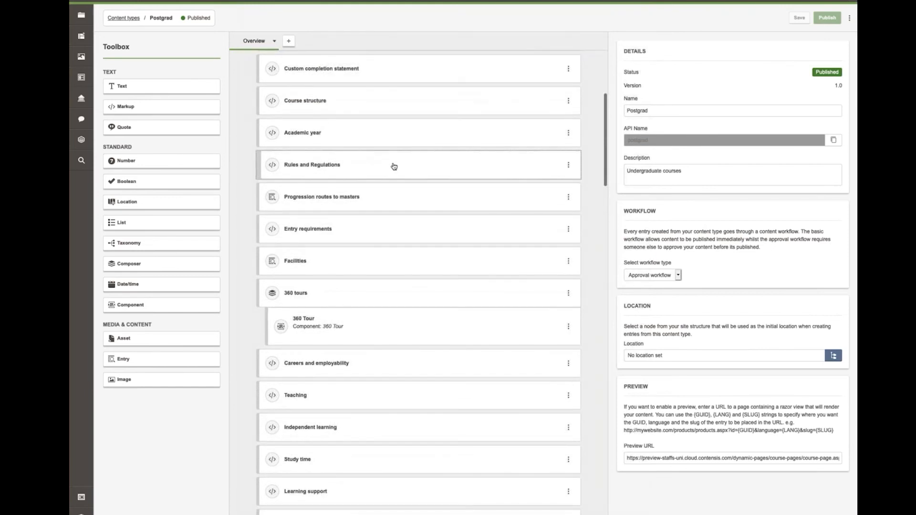
pyautogui.click(394, 166)
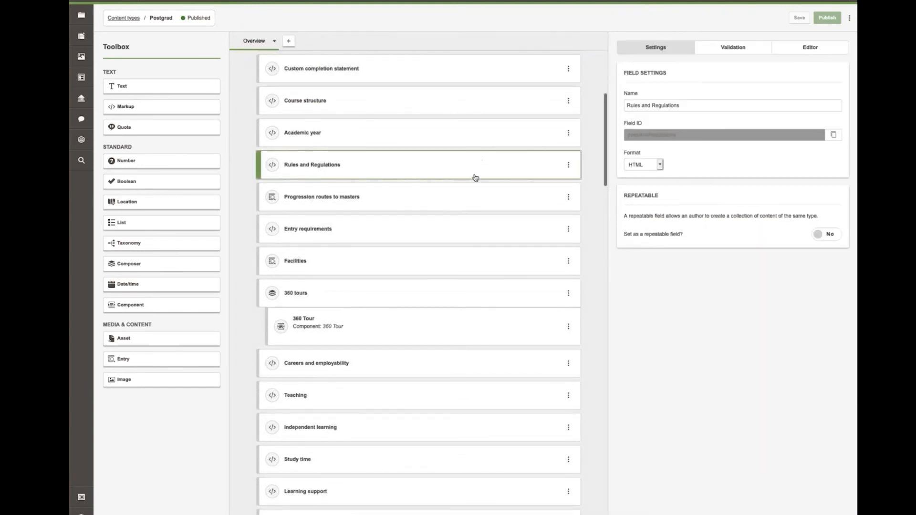
pyautogui.scroll(-10, 468, 189)
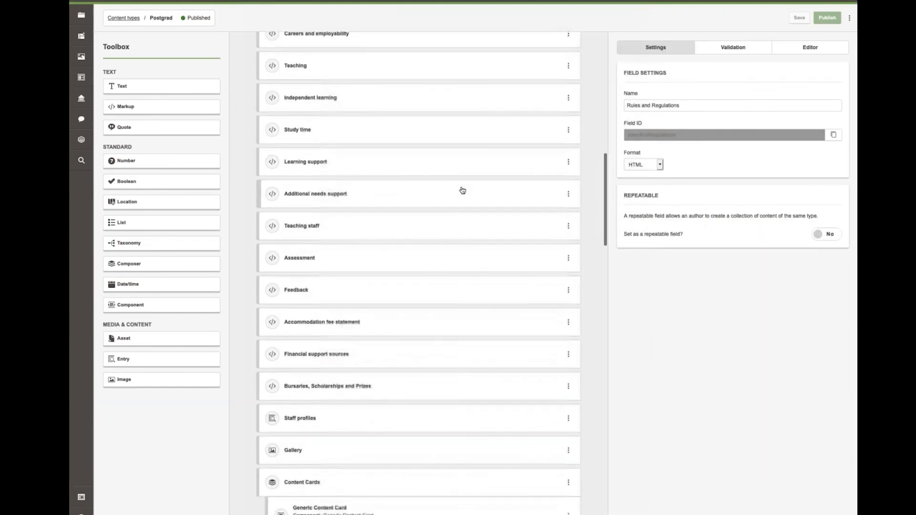
pyautogui.scroll(-2, 463, 191)
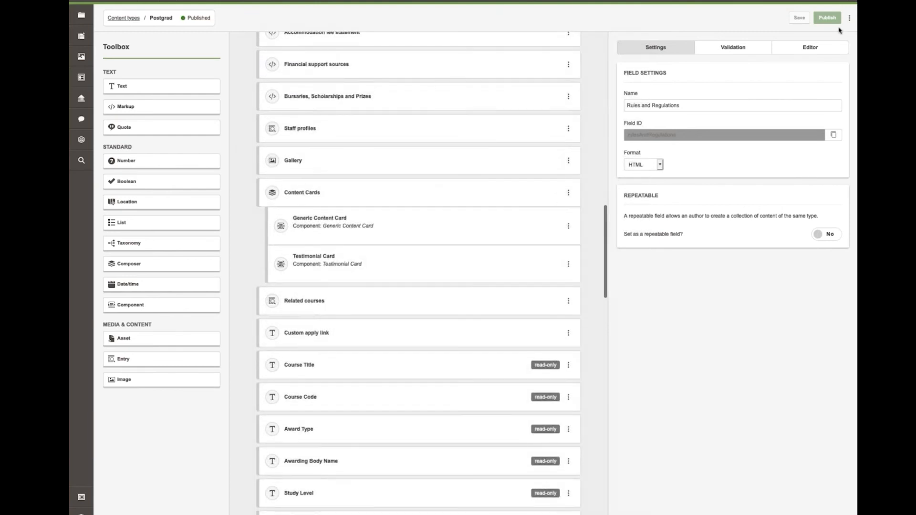
# - View the Postgrad content type's JSON with the fields array collapsed, and return to the content types list
pyautogui.click(852, 21)
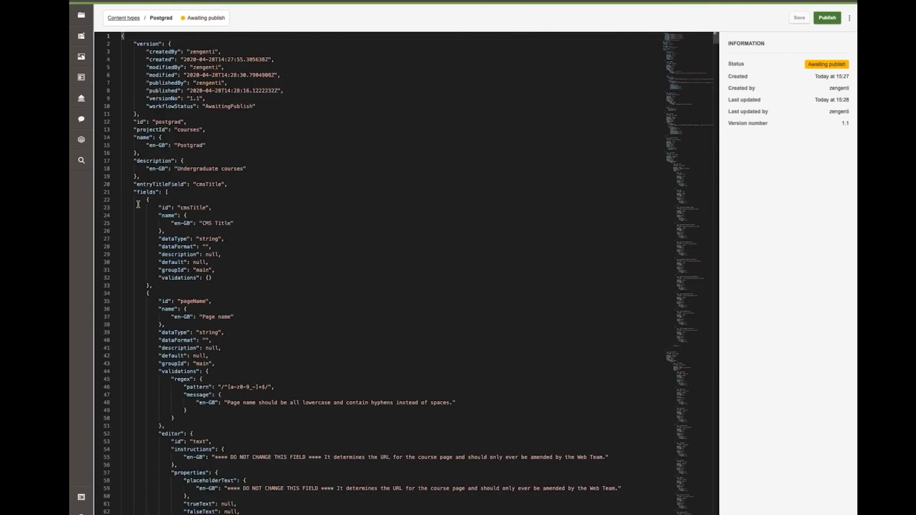
pyautogui.click(117, 193)
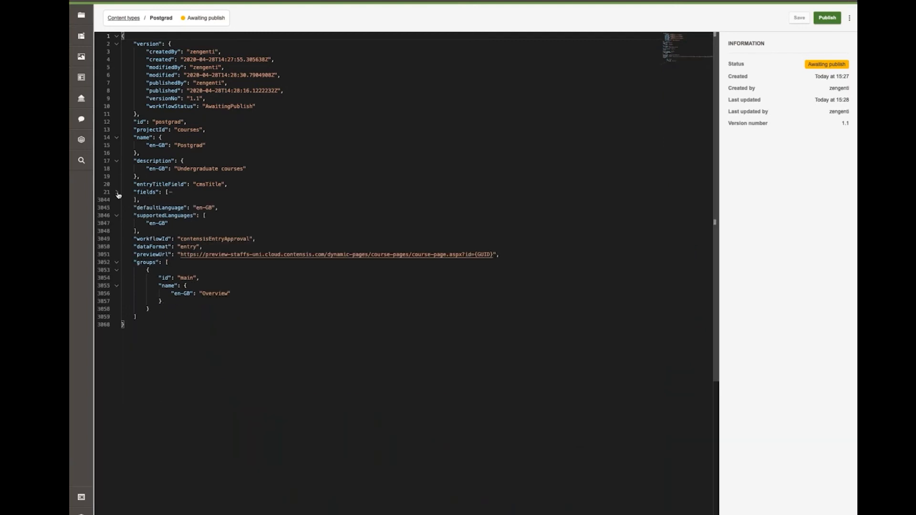
pyautogui.moveTo(133, 191); pyautogui.dragTo(143, 200)
pyautogui.click(124, 19)
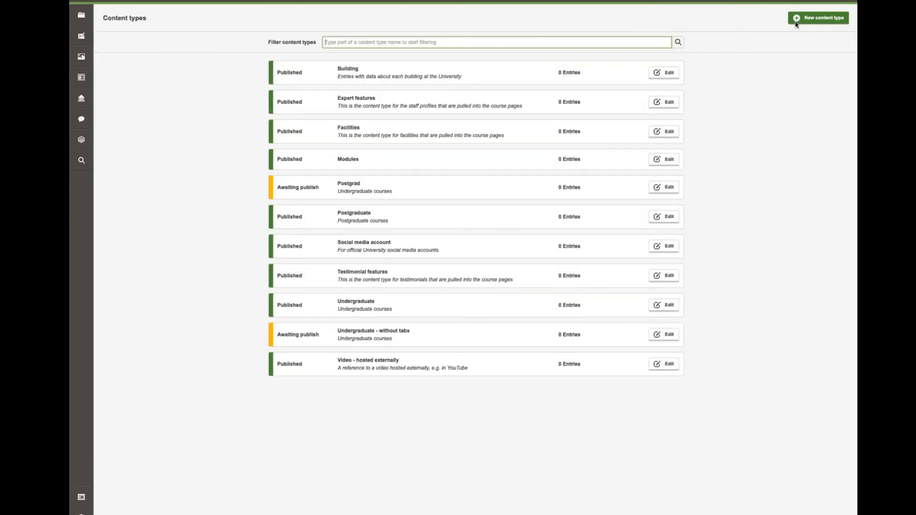
# - Try to create a new content type named Test CT, and close the creation dialog
pyautogui.click(798, 20)
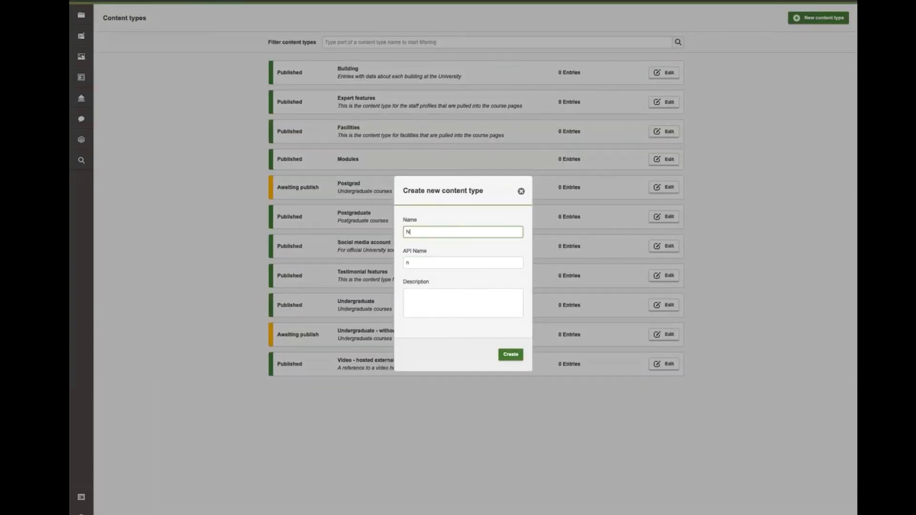
pyautogui.write('Test CT')
pyautogui.click(512, 355)
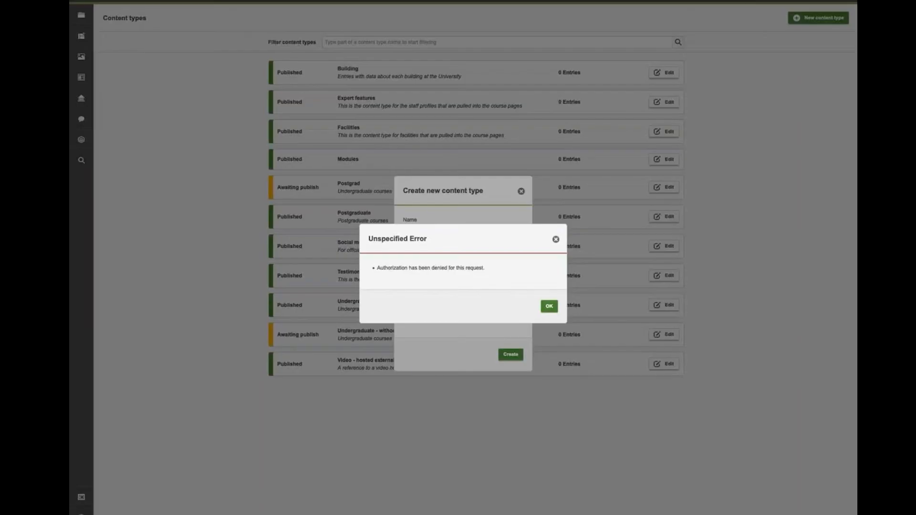
pyautogui.click(549, 307)
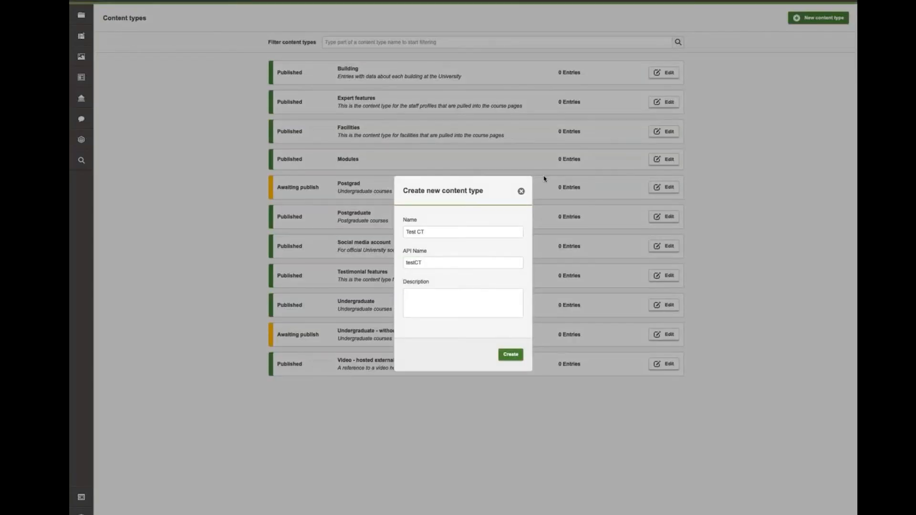
pyautogui.click(521, 192)
pyautogui.click(210, 1)
pyautogui.press('Return')
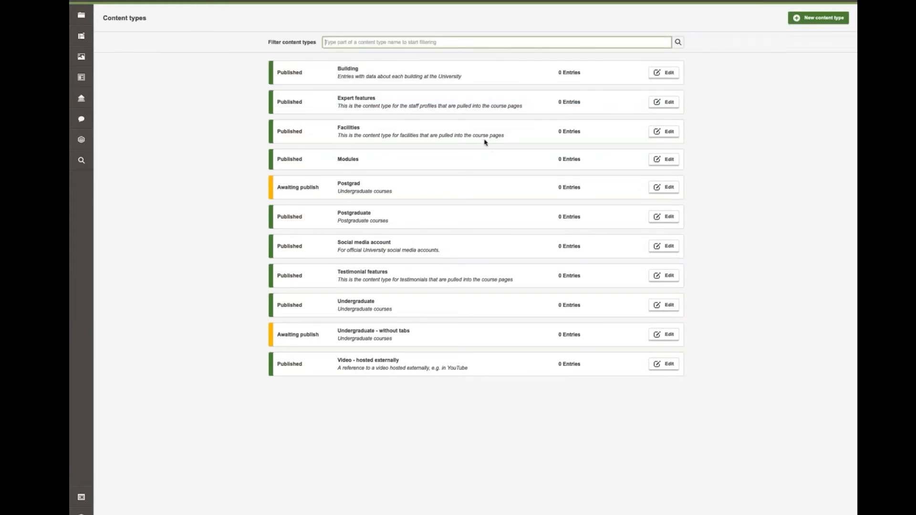
pyautogui.click(815, 21)
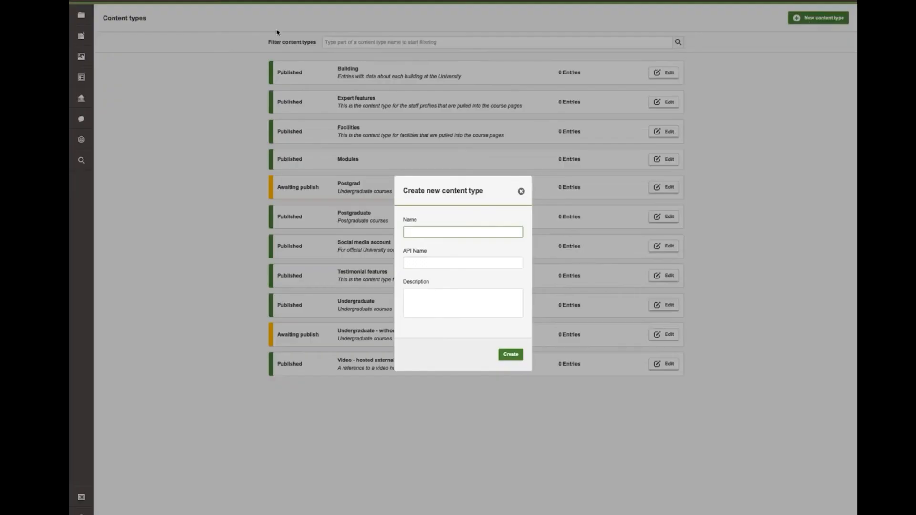
pyautogui.click(175, 56)
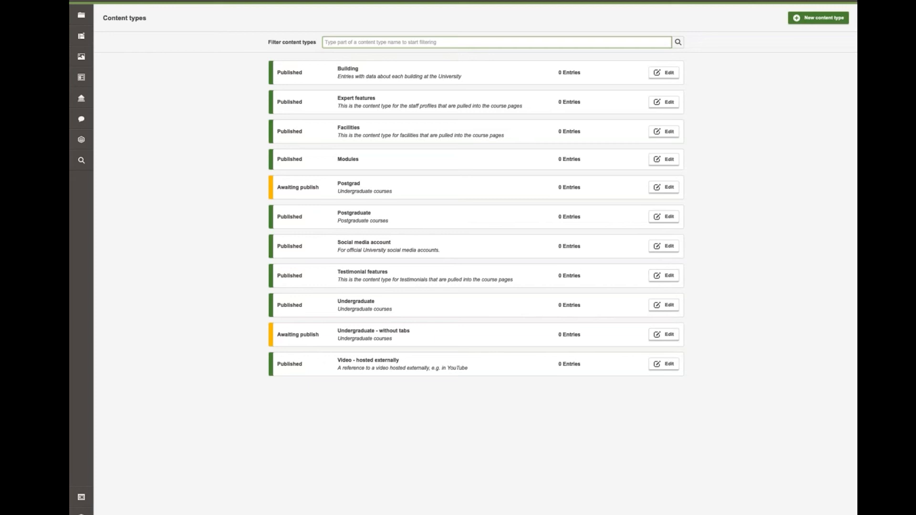
# - Review the Postgrad content type's long field list again, down to the fee and duration statements, and leave the content type
pyautogui.click(664, 216)
pyautogui.click(668, 188)
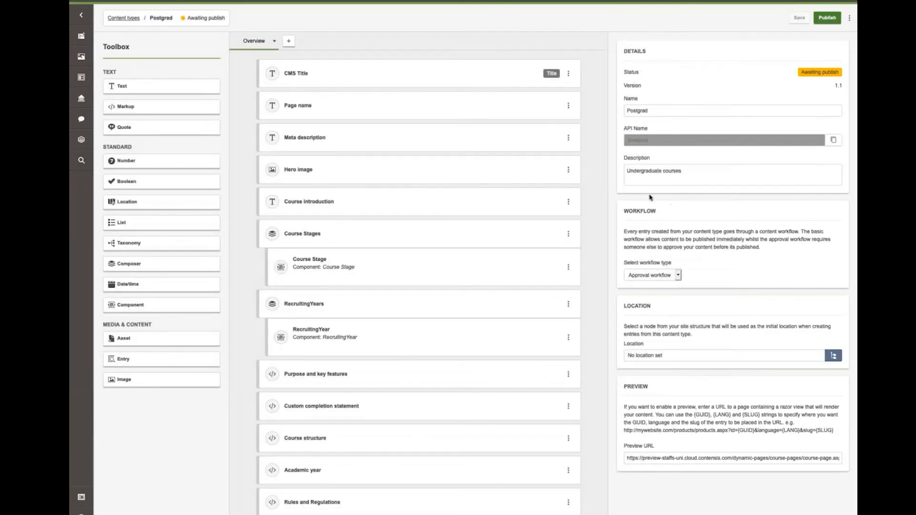
pyautogui.scroll(-15, 594, 236)
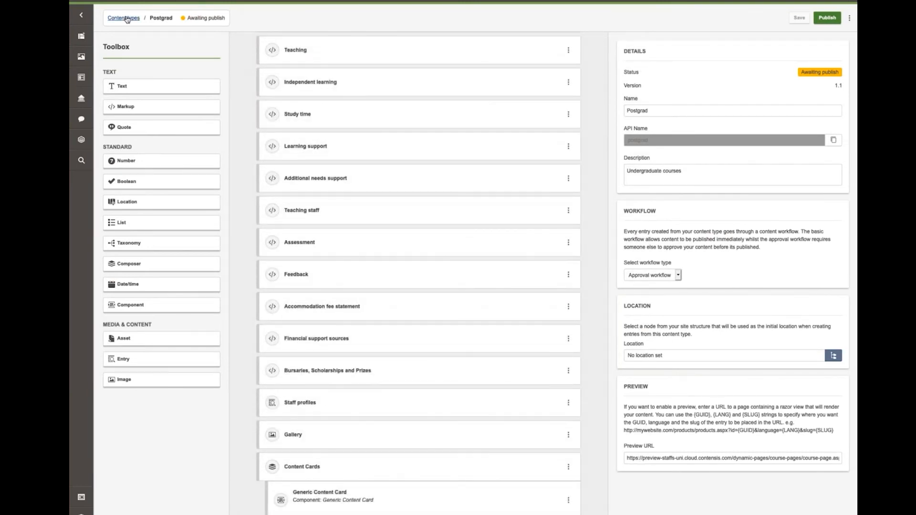
pyautogui.click(126, 19)
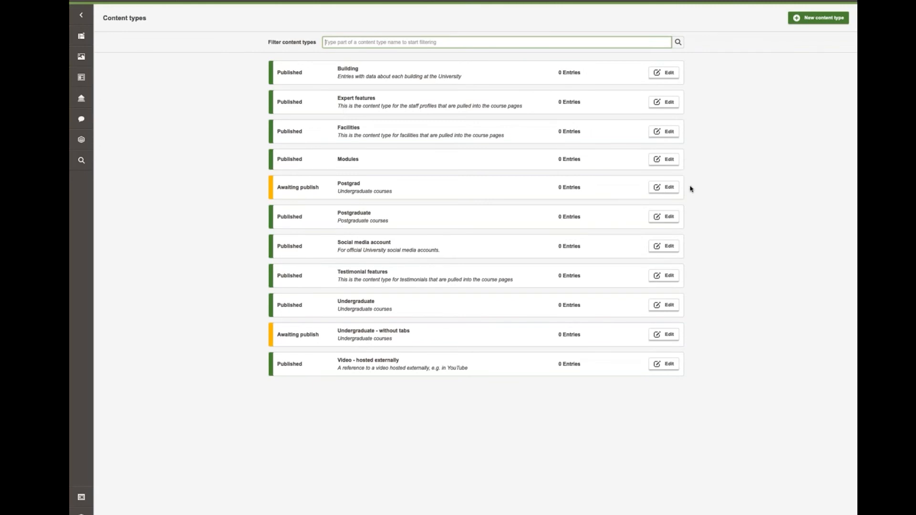
pyautogui.click(672, 188)
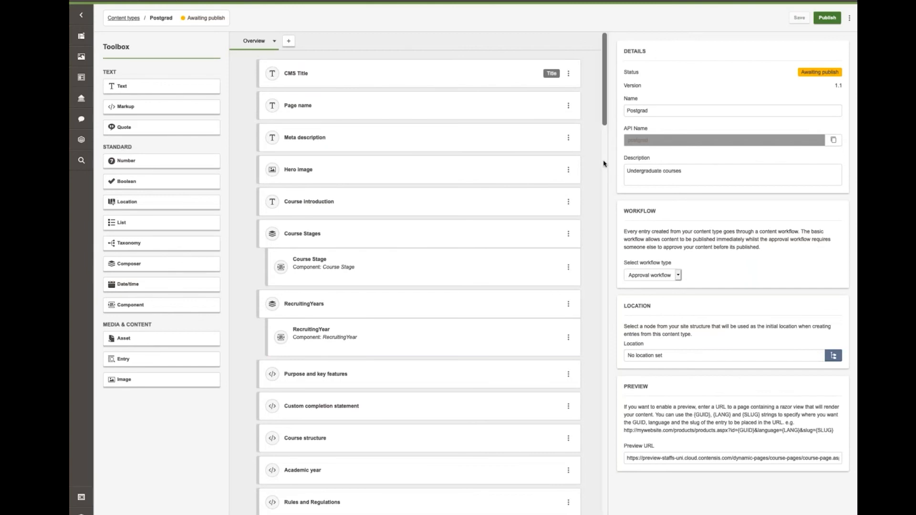
pyautogui.scroll(-10, 606, 167)
pyautogui.moveTo(606, 178); pyautogui.dragTo(569, 487)
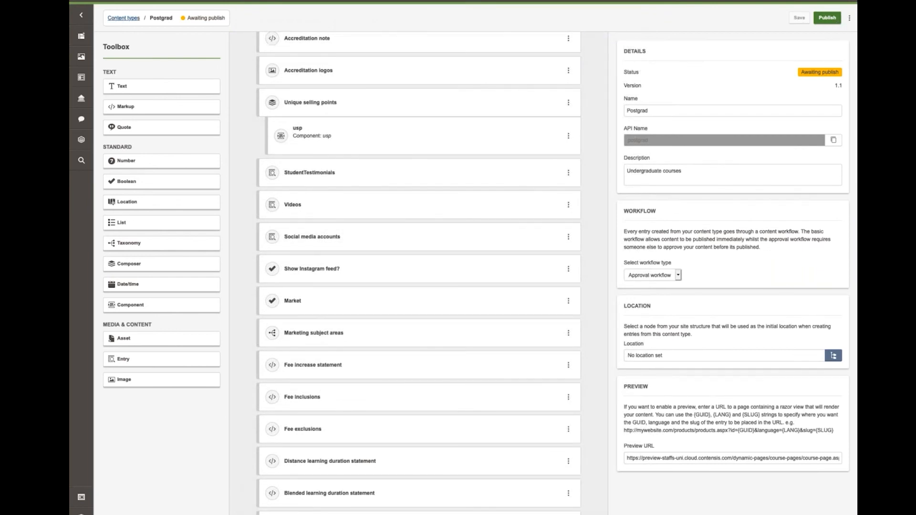
pyautogui.click(124, 18)
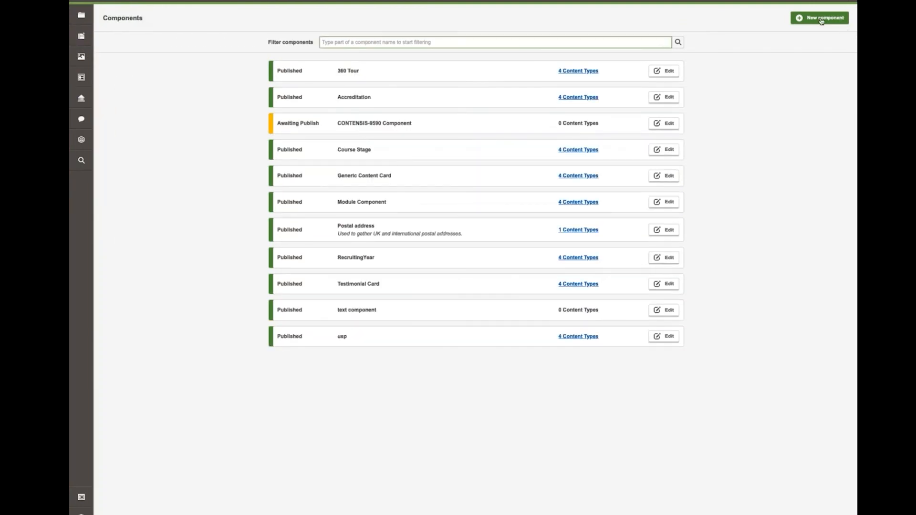
# - Open Module Component from the components list and make a copy of it
pyautogui.click(659, 203)
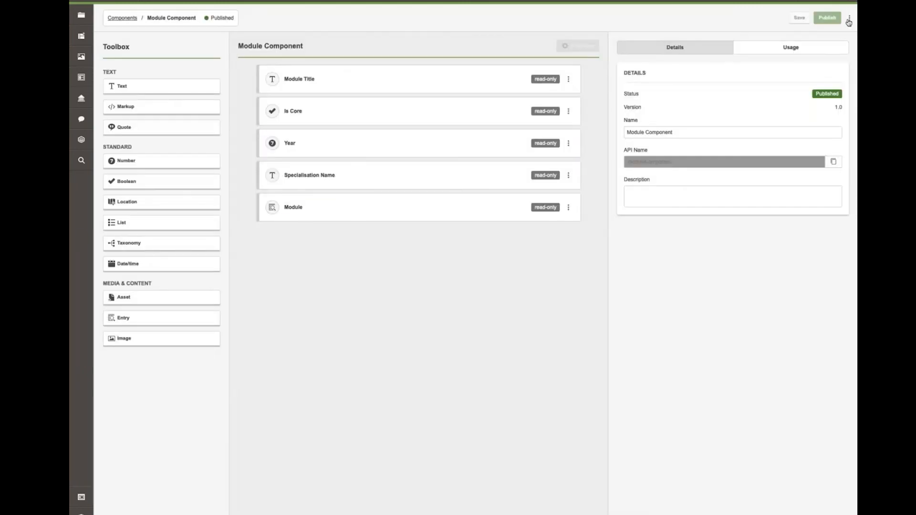
pyautogui.click(850, 18)
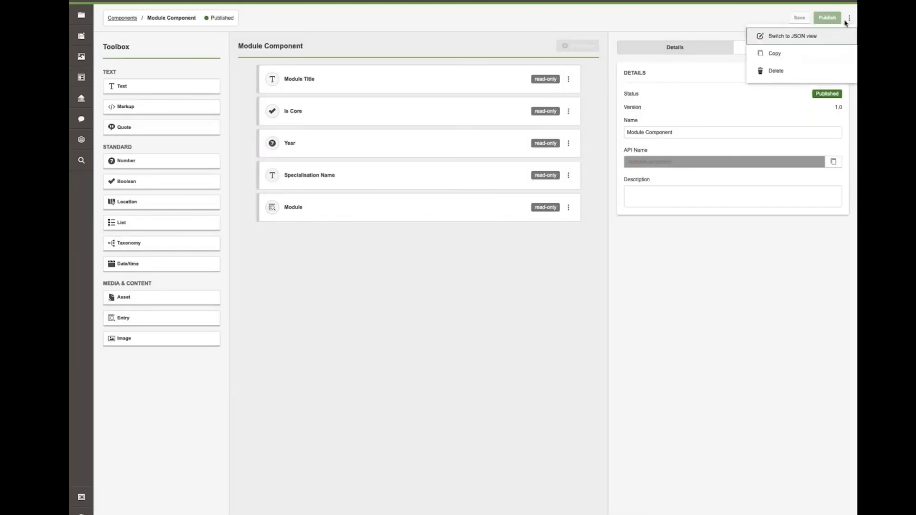
pyautogui.click(800, 59)
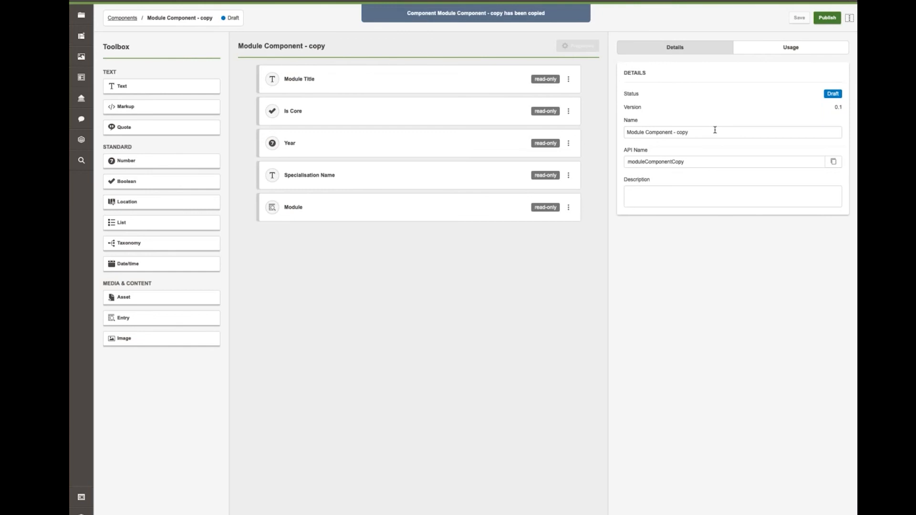
# - Create an enabled role named Product managers in the project's roles
pyautogui.click(82, 35)
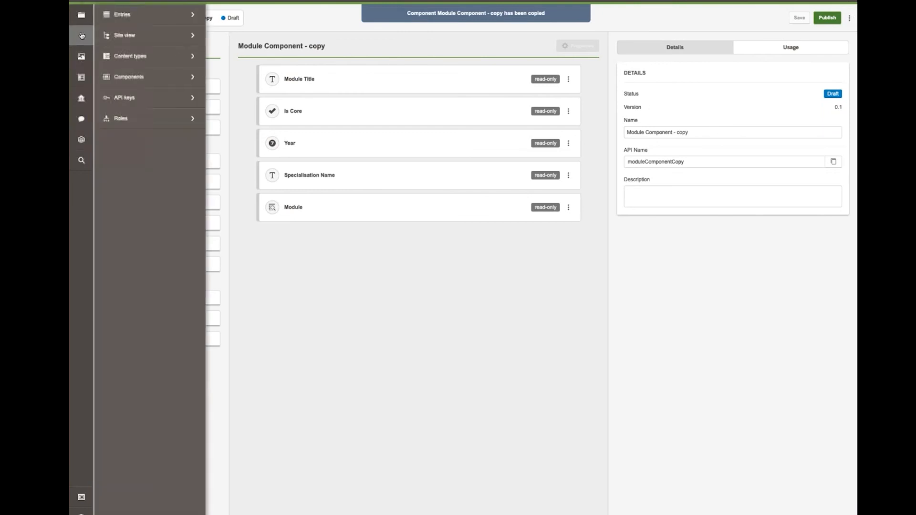
pyautogui.click(150, 122)
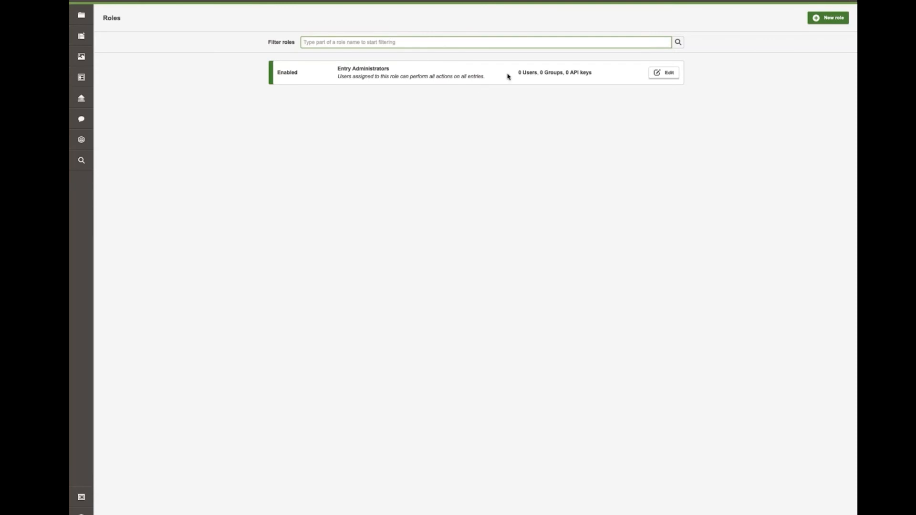
pyautogui.click(831, 23)
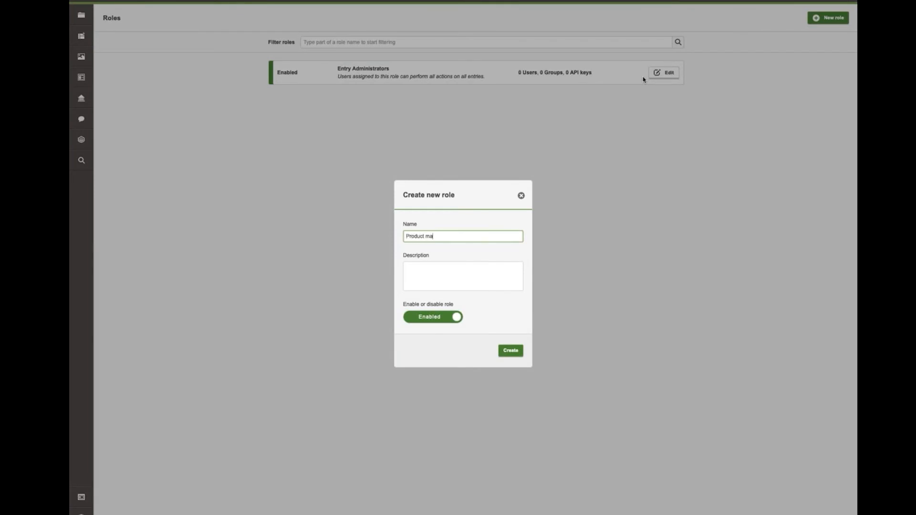
pyautogui.click(516, 354)
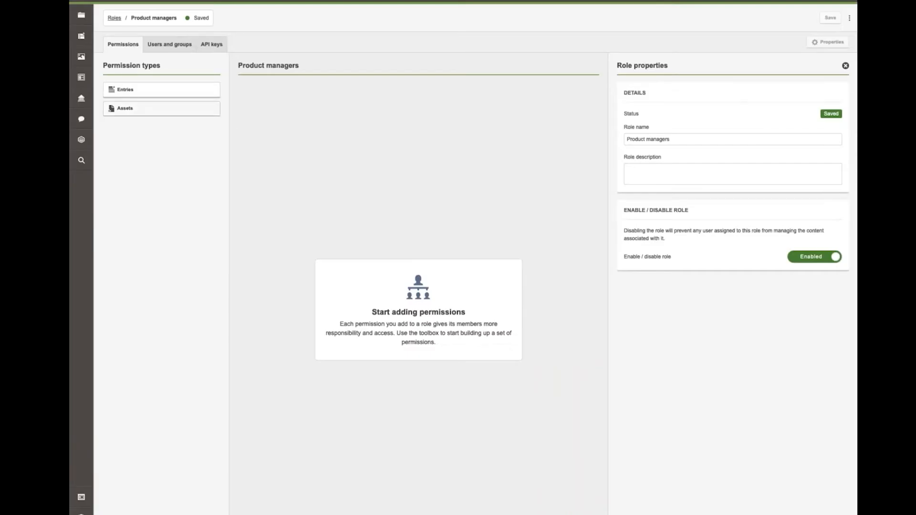
# - Add an entries permission to the role and set its content type to Postgraduate
pyautogui.click(207, 95)
pyautogui.click(676, 126)
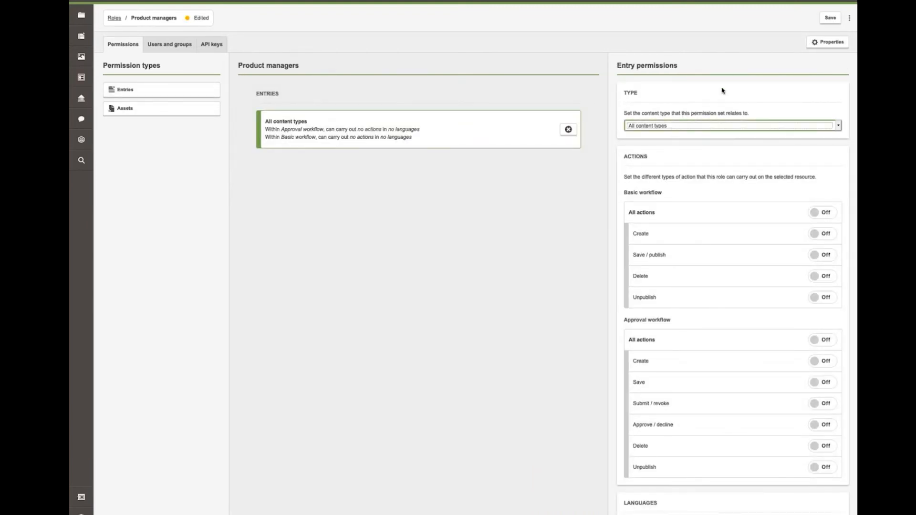
pyautogui.click(673, 169)
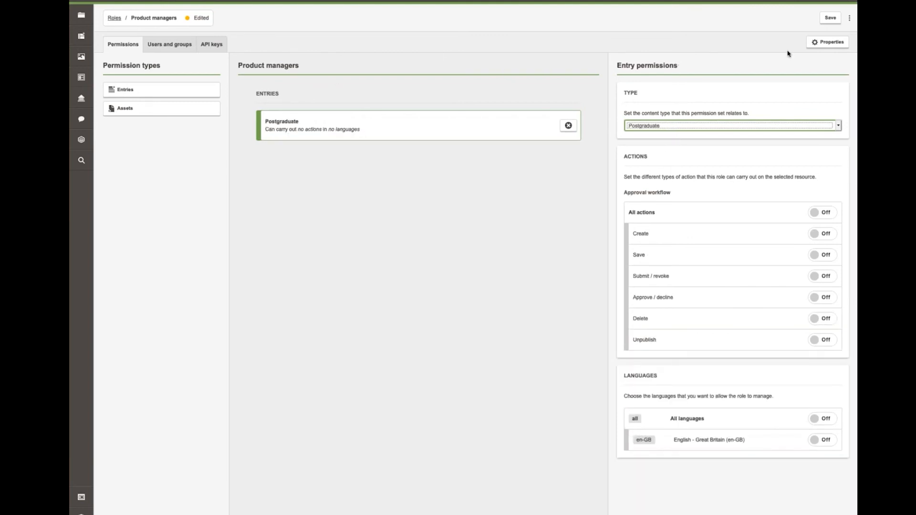
# - Change the role name to Postgrad courses in the role properties
pyautogui.click(829, 42)
pyautogui.tripleClick(633, 139)
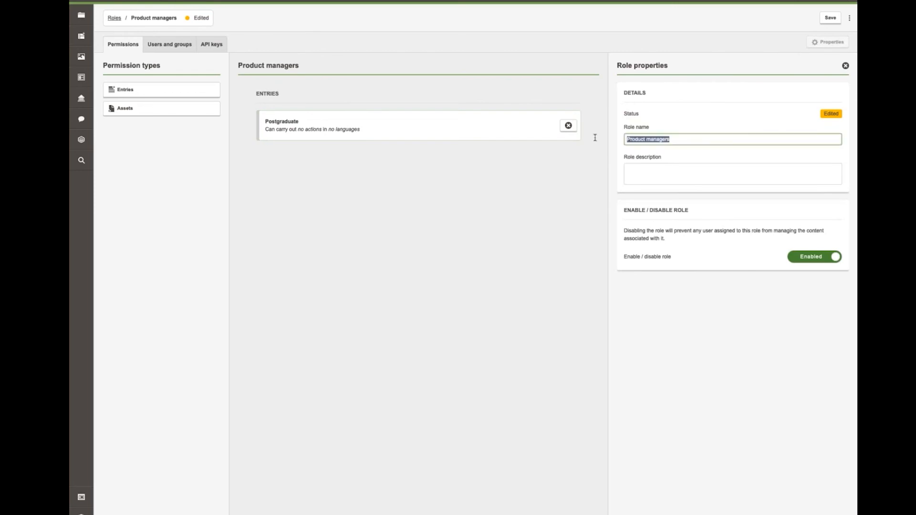
pyautogui.write('Postgrad courses')
# - Allow all actions on Postgraduate entries, and add a second entries permission allowing all actions on Modules
pyautogui.click(466, 129)
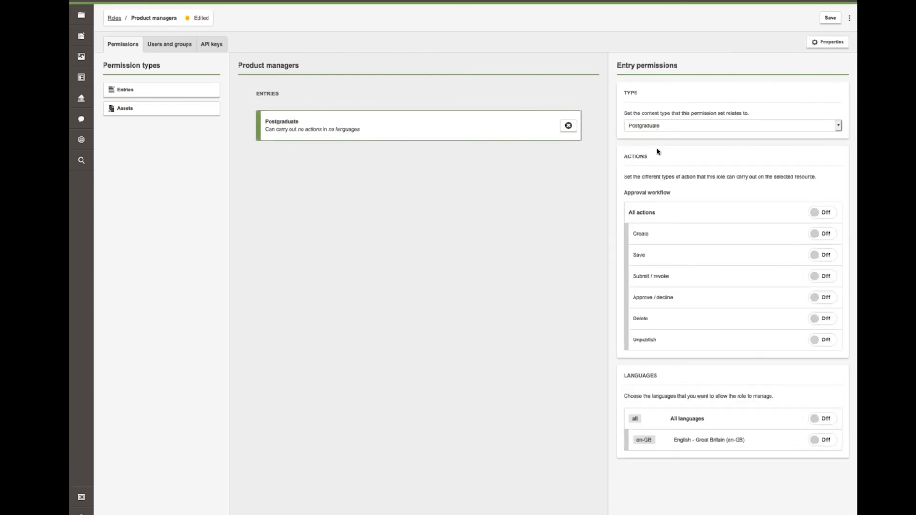
pyautogui.click(813, 213)
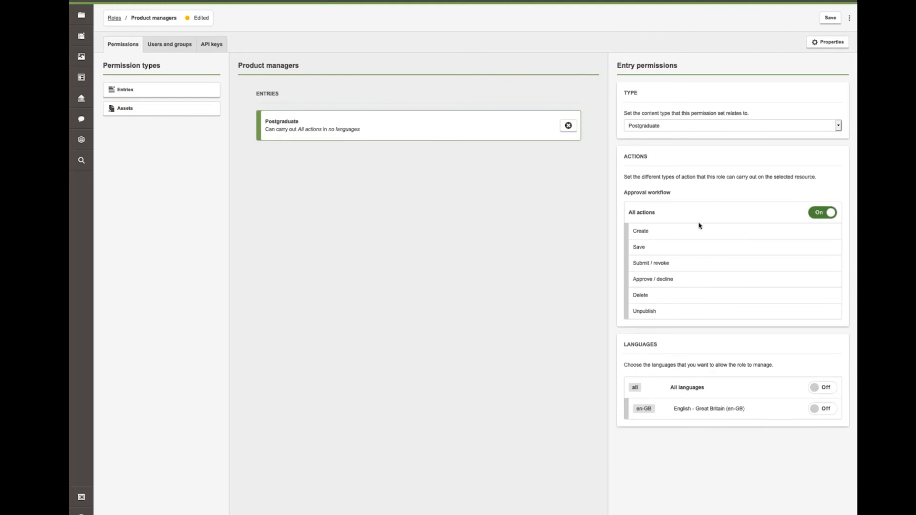
pyautogui.click(210, 91)
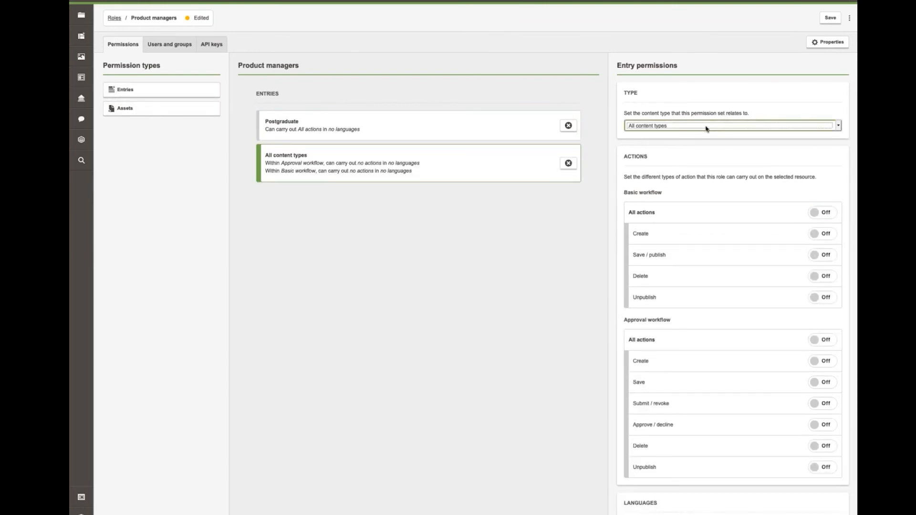
pyautogui.click(694, 155)
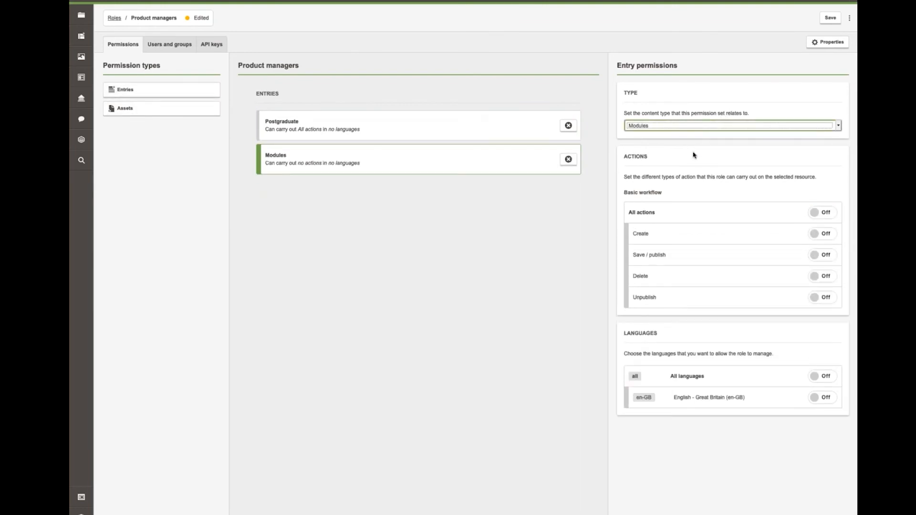
pyautogui.click(822, 214)
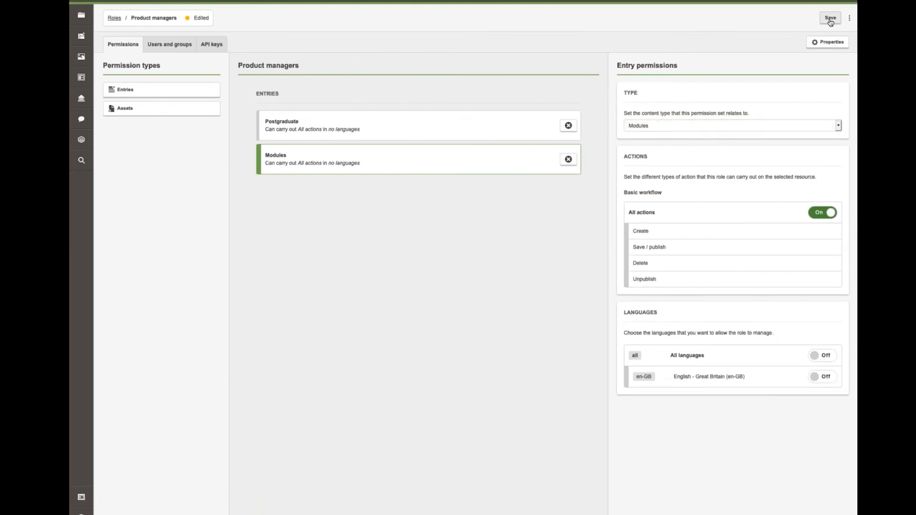
# - Assign the Product Managers group to the role and try to save it
pyautogui.click(172, 46)
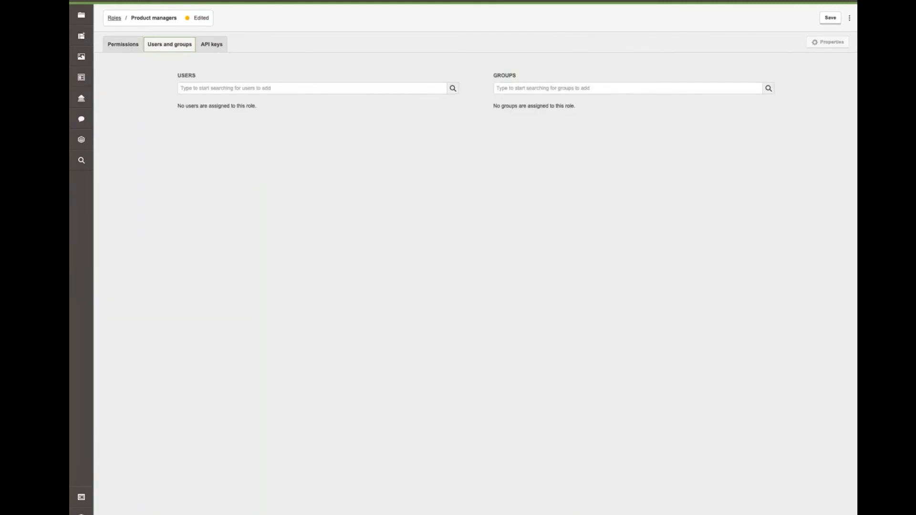
pyautogui.click(548, 90)
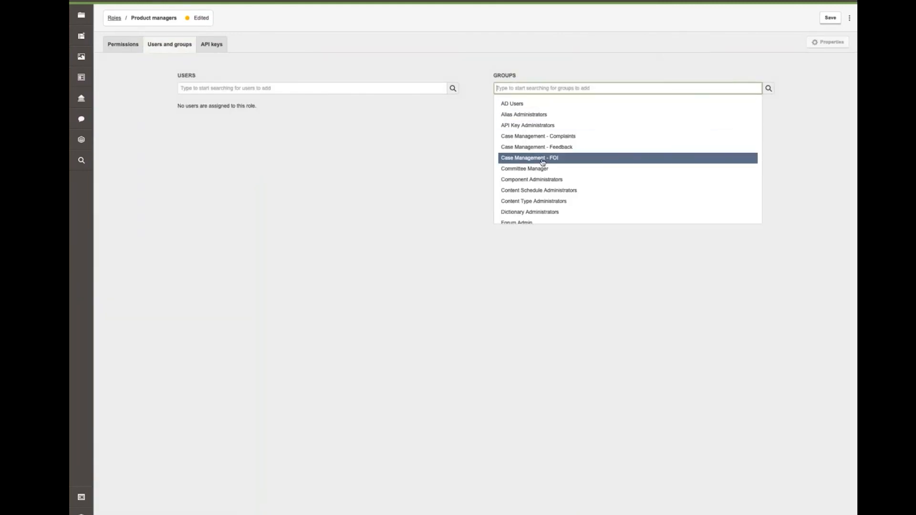
pyautogui.scroll(-4, 553, 170)
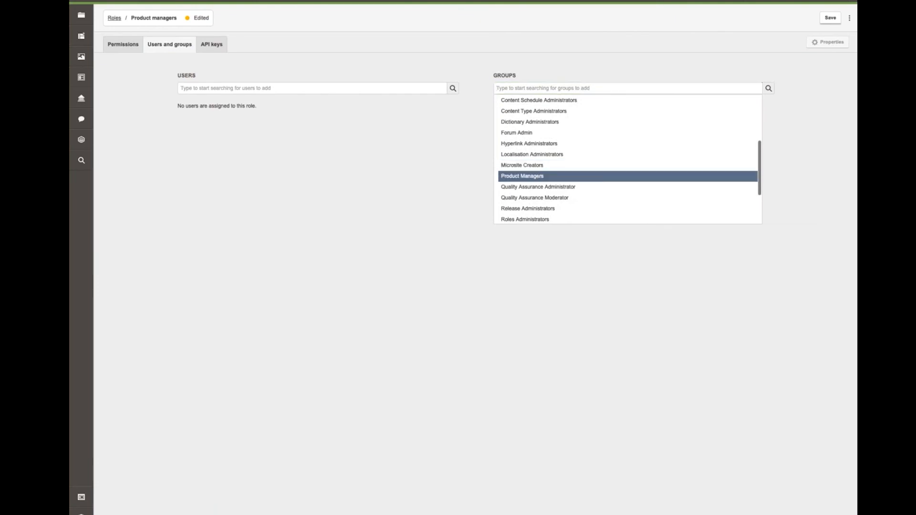
pyautogui.click(540, 178)
pyautogui.click(831, 18)
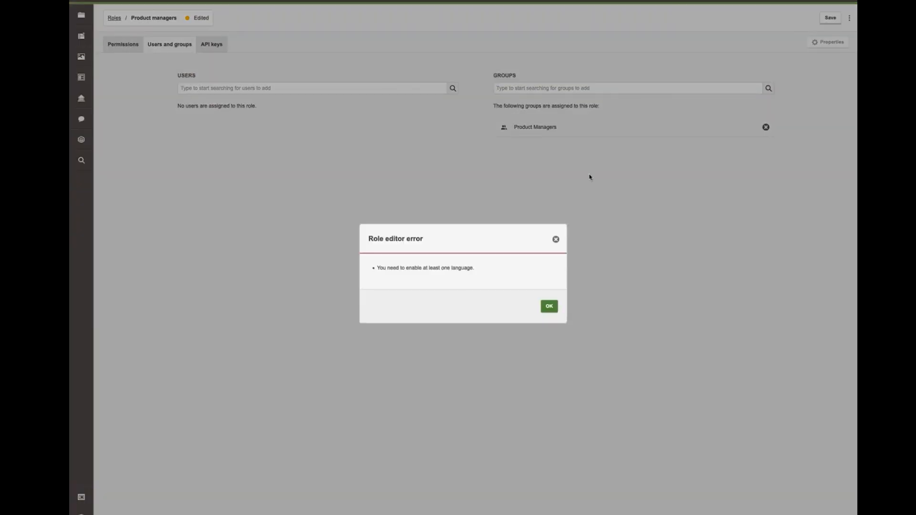
pyautogui.click(549, 306)
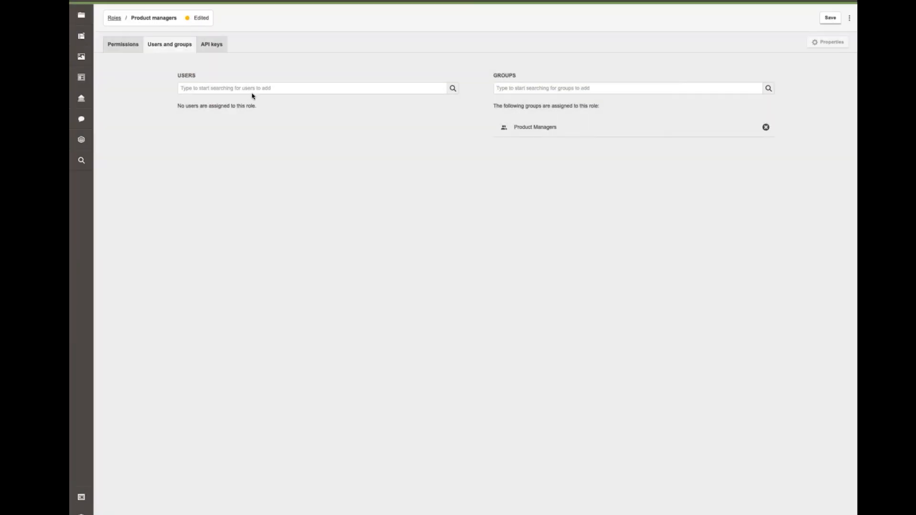
# - Enable all languages for both the Modules and Postgraduate entry permissions, and save the role
pyautogui.click(110, 47)
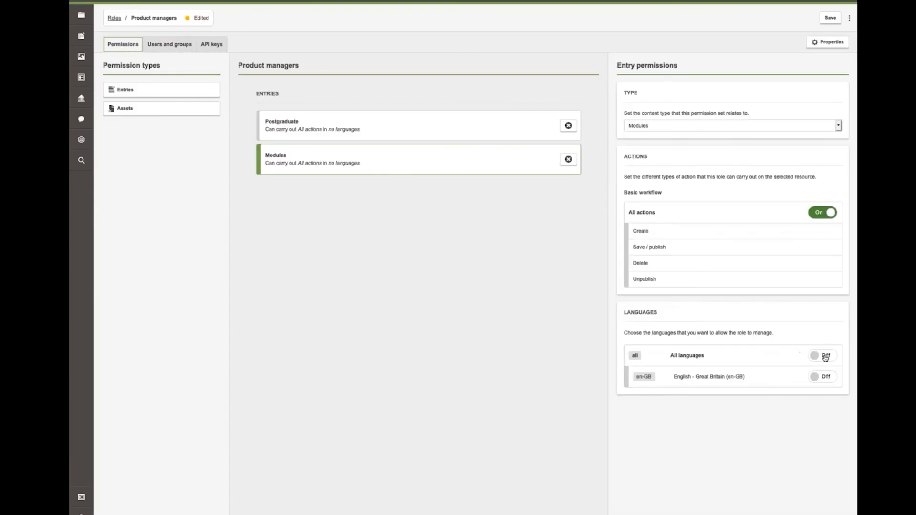
pyautogui.click(826, 356)
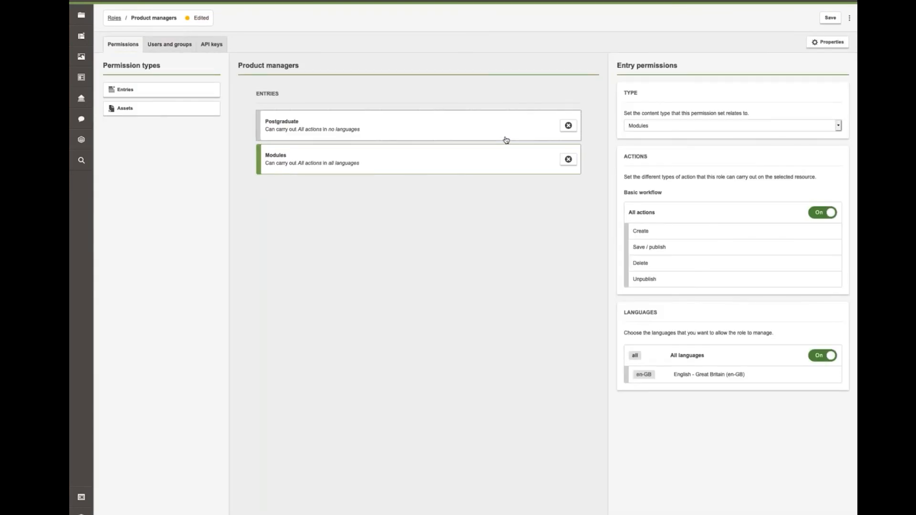
pyautogui.click(505, 139)
pyautogui.click(821, 387)
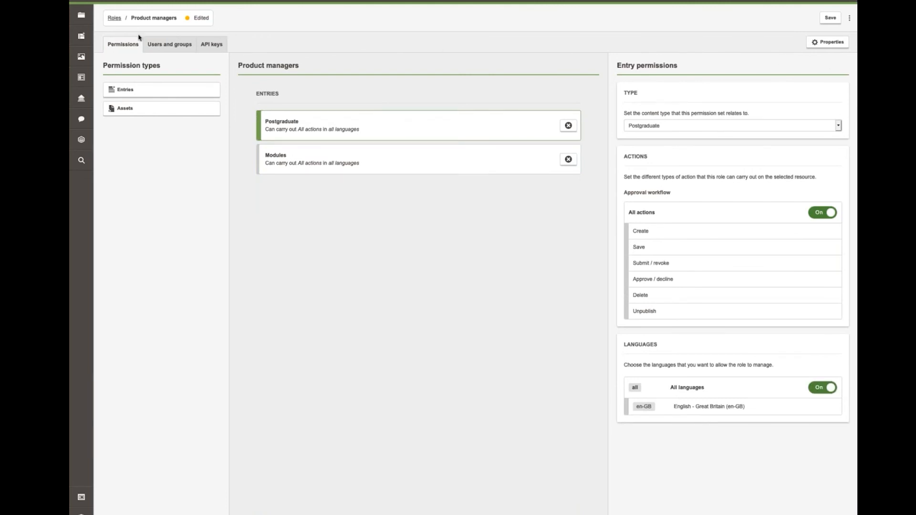
pyautogui.click(830, 19)
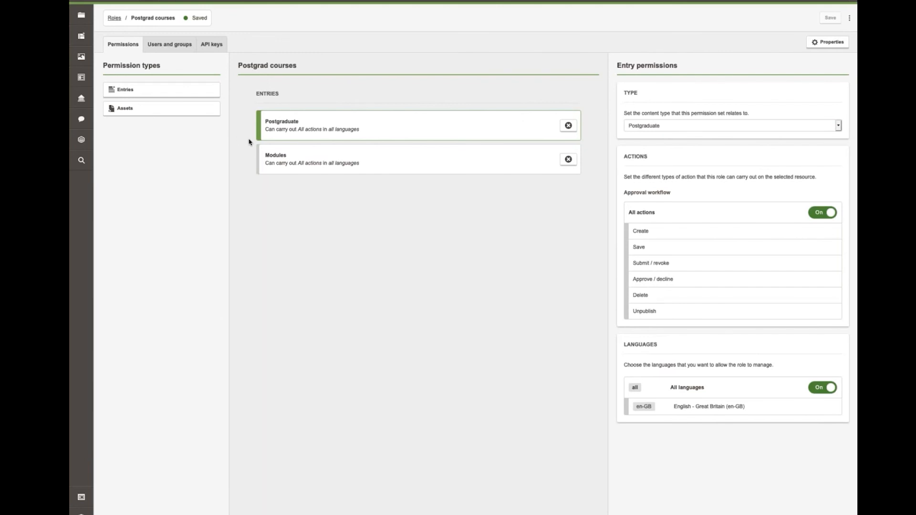
# - Copy the Postgrad courses role and rename the copy as Undergraduate
pyautogui.click(850, 19)
pyautogui.click(792, 53)
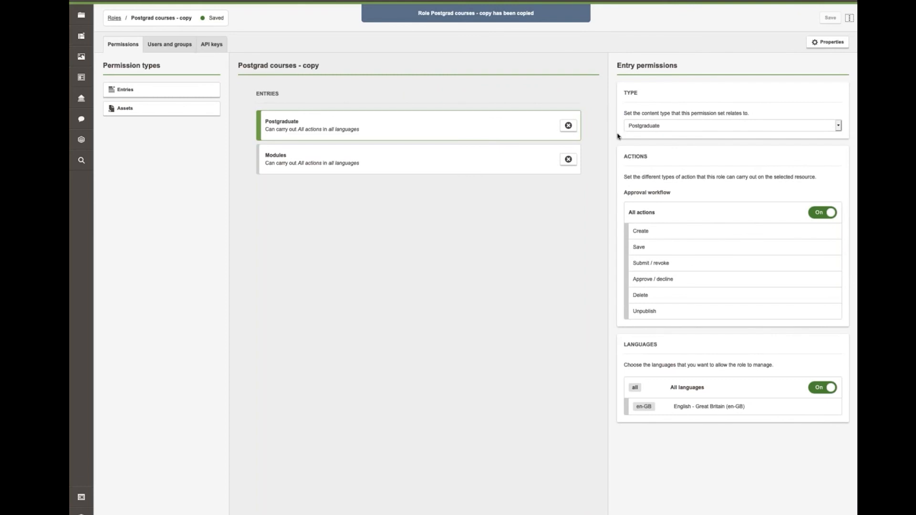
pyautogui.click(828, 42)
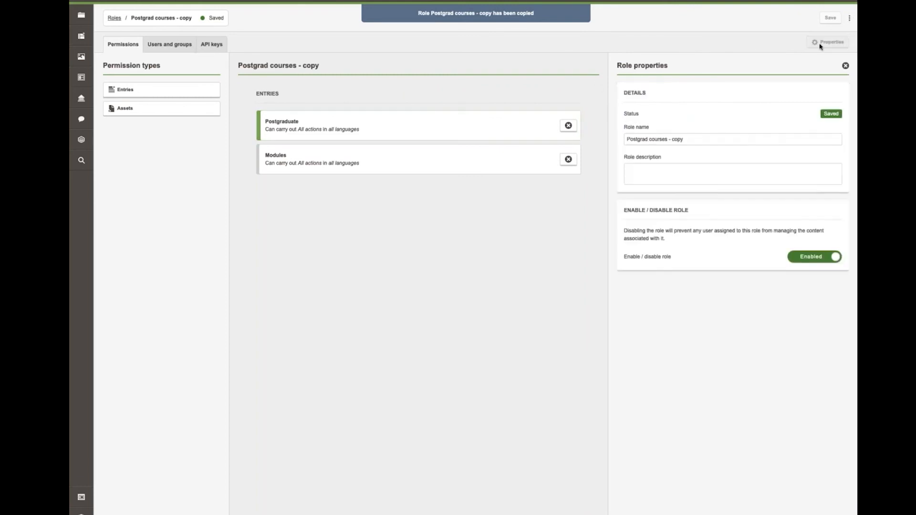
pyautogui.tripleClick(687, 139)
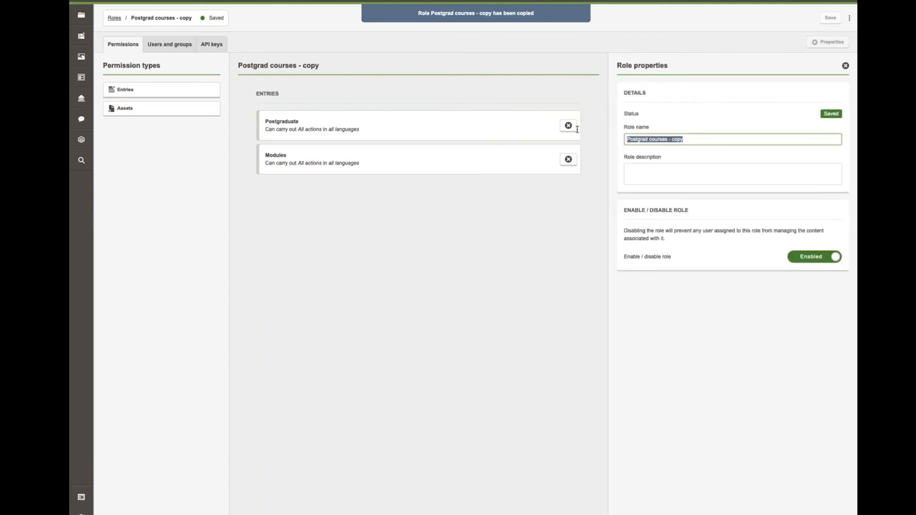
pyautogui.write('Undergraduate')
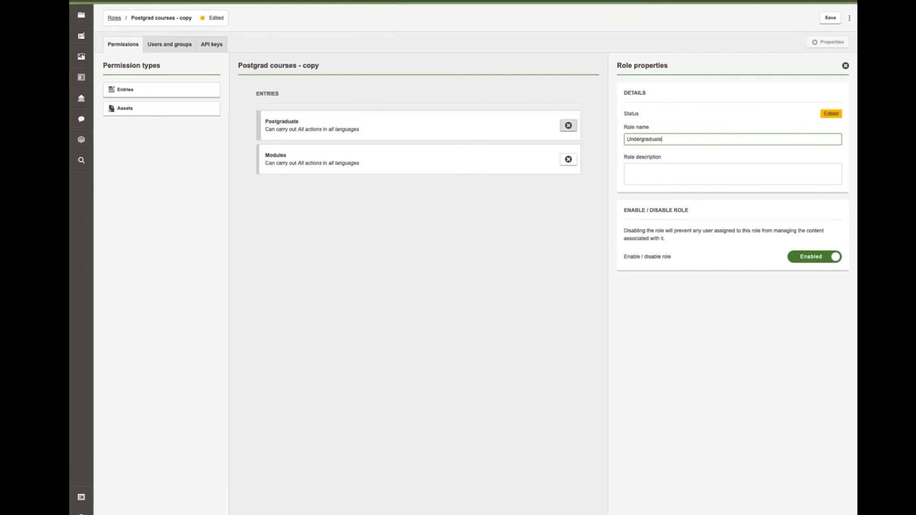
# - Change the copied role's Postgraduate permission to the Undergraduate content type and save the role
pyautogui.click(502, 131)
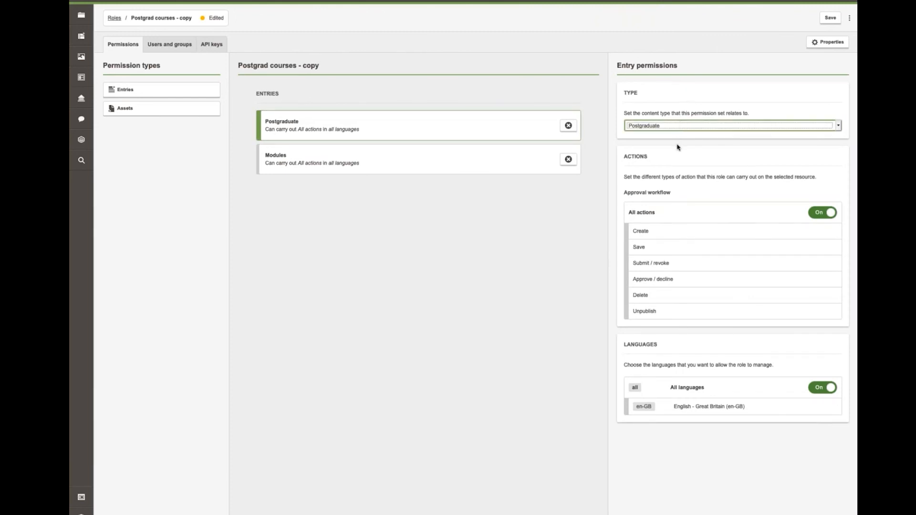
pyautogui.click(720, 137)
pyautogui.click(831, 17)
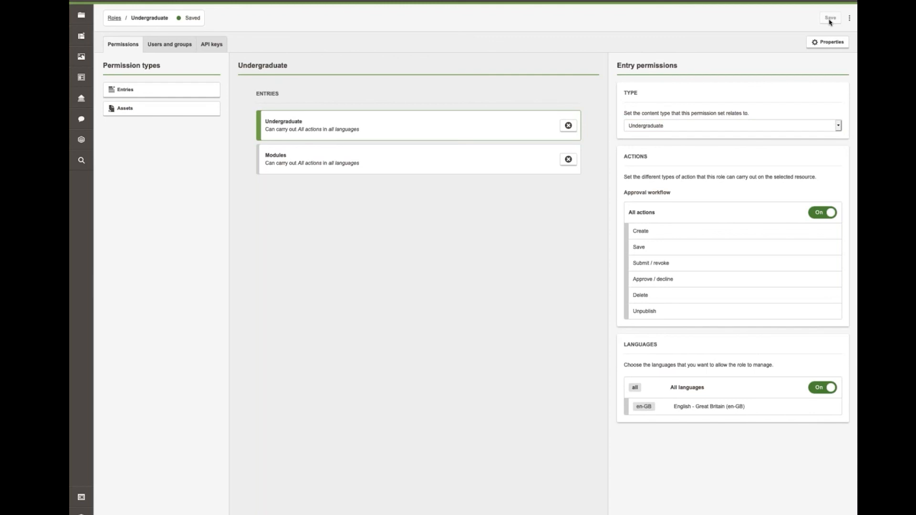
# - Remove the Product Managers group from the Undergraduate role and save the role
pyautogui.click(165, 48)
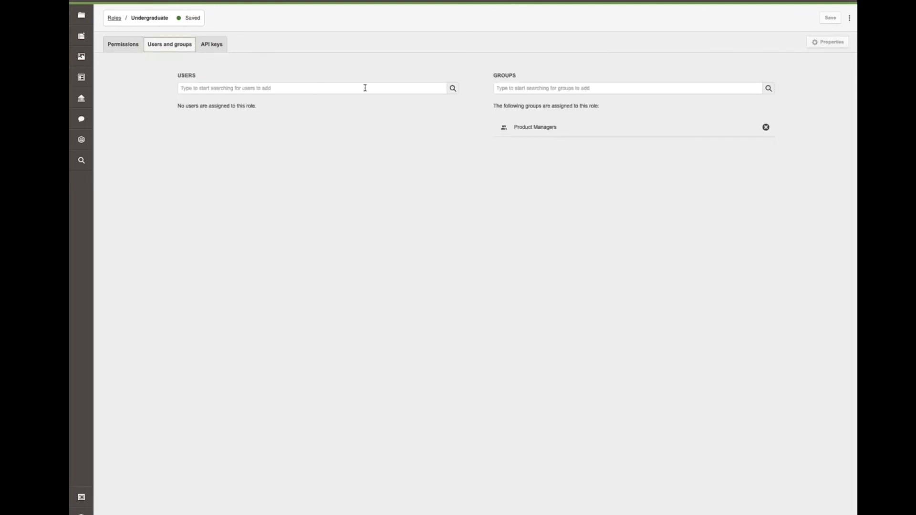
pyautogui.click(766, 127)
pyautogui.click(830, 19)
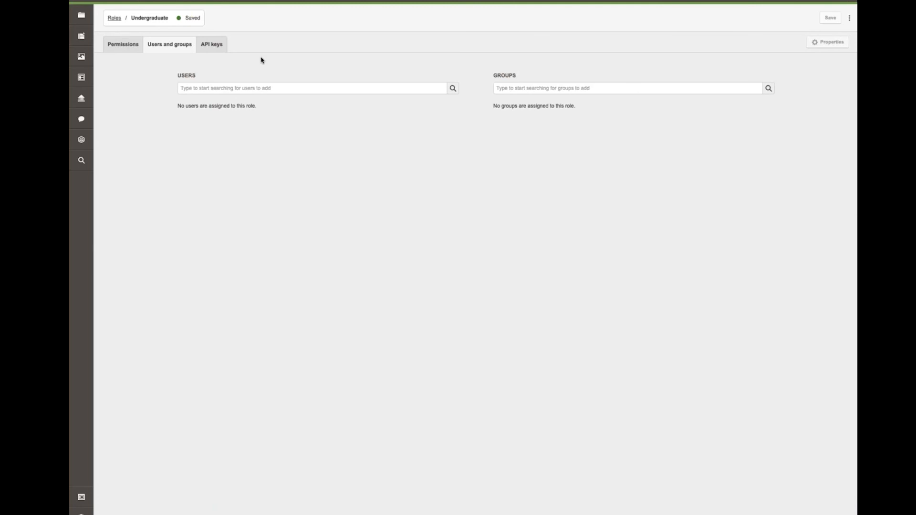
# - View the Courses content types, switch to the Webinar project and open its Book content type for editing
pyautogui.click(81, 36)
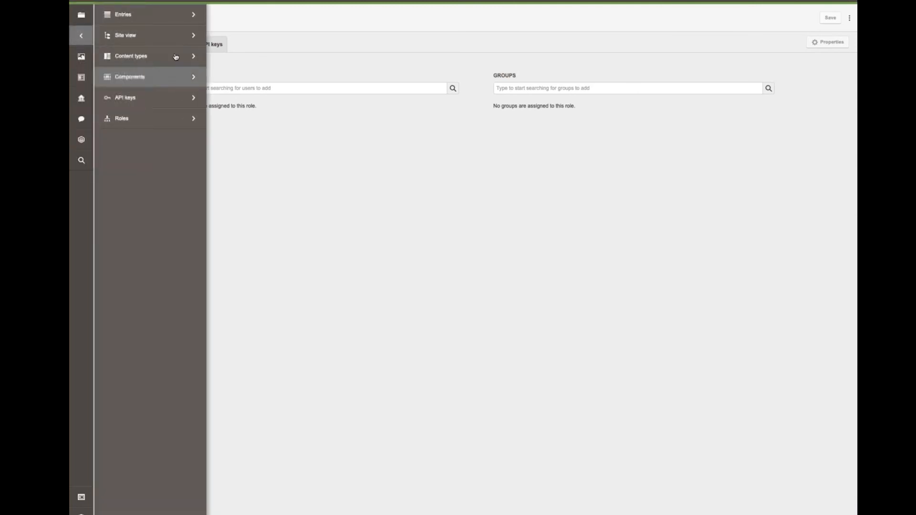
pyautogui.click(175, 56)
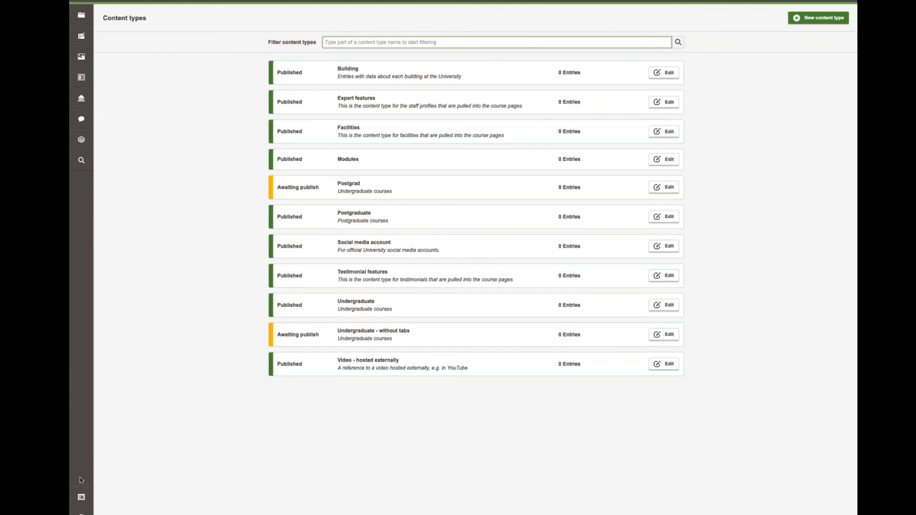
pyautogui.click(83, 491)
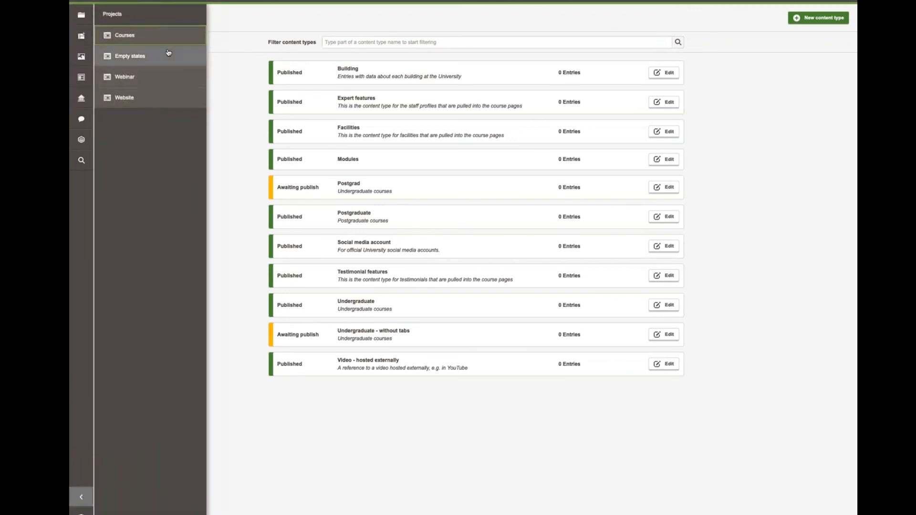
pyautogui.click(158, 75)
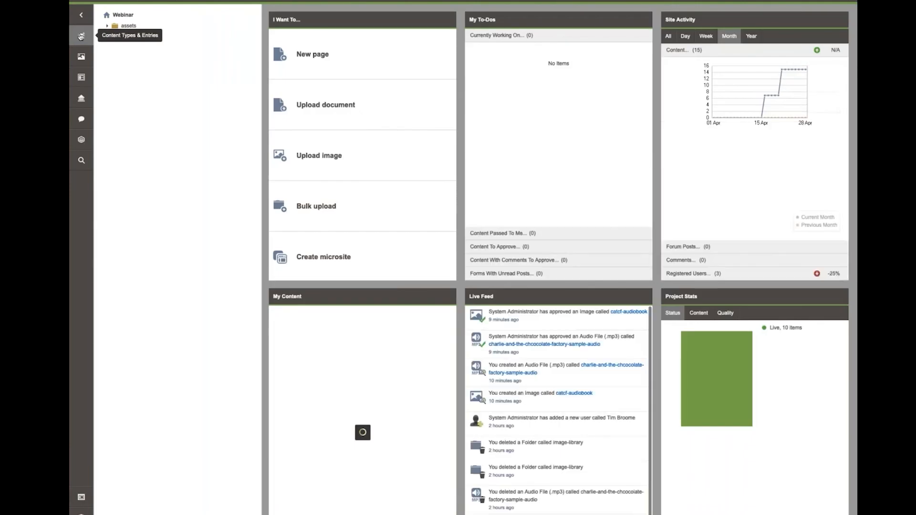
pyautogui.click(81, 36)
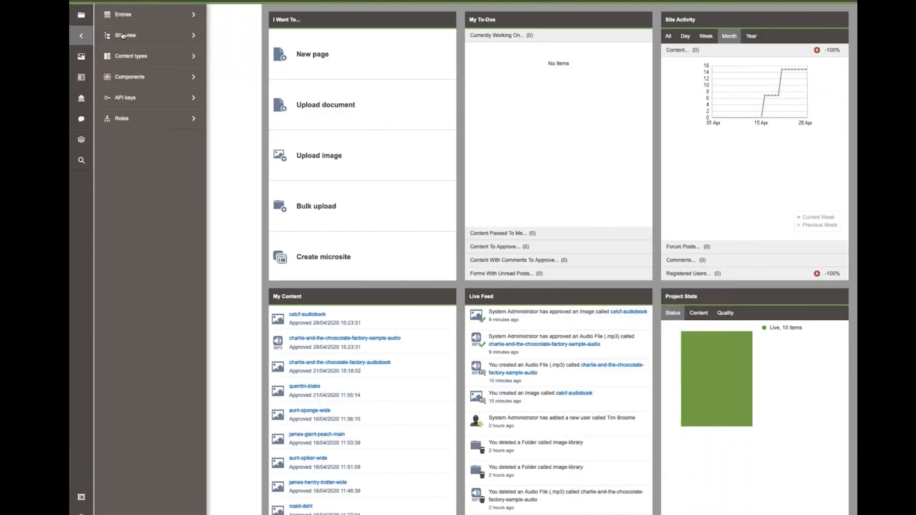
pyautogui.click(140, 57)
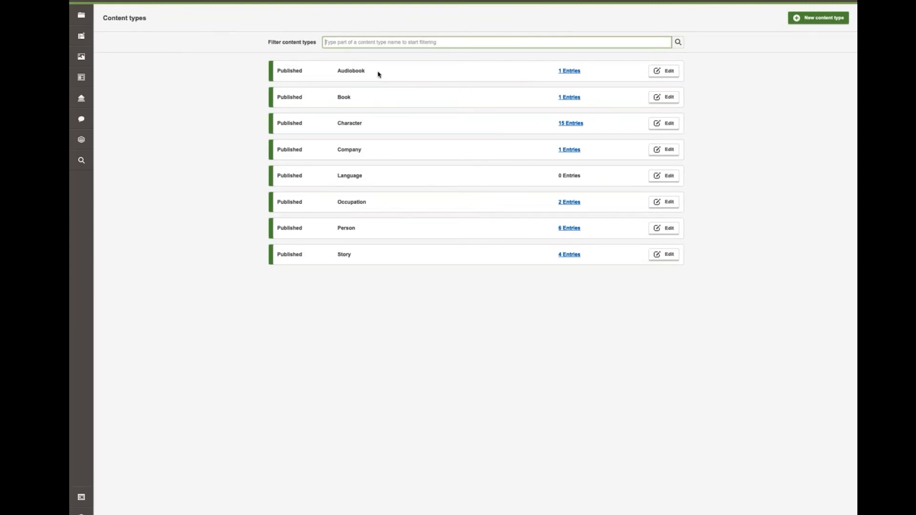
pyautogui.click(665, 101)
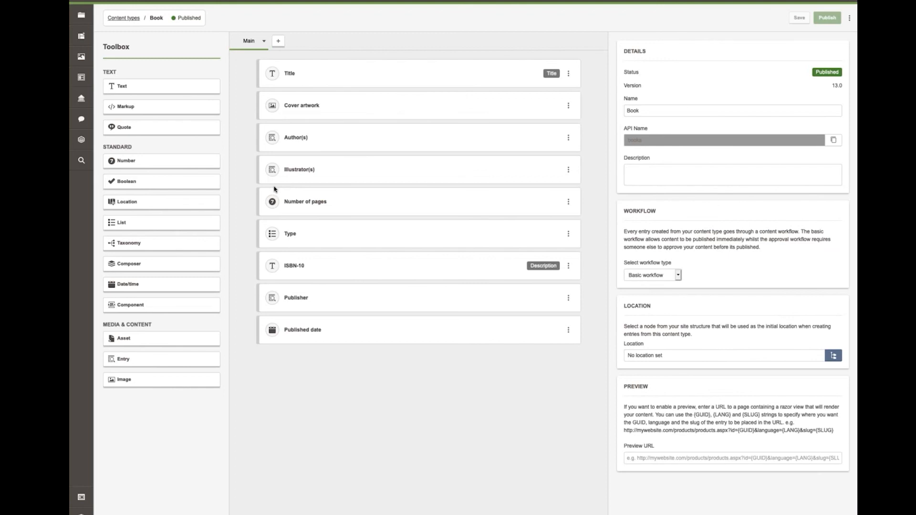
# - Add a Composer field to the Book content type and name it "Whats the book about"
pyautogui.click(196, 263)
pyautogui.doubleClick(640, 106)
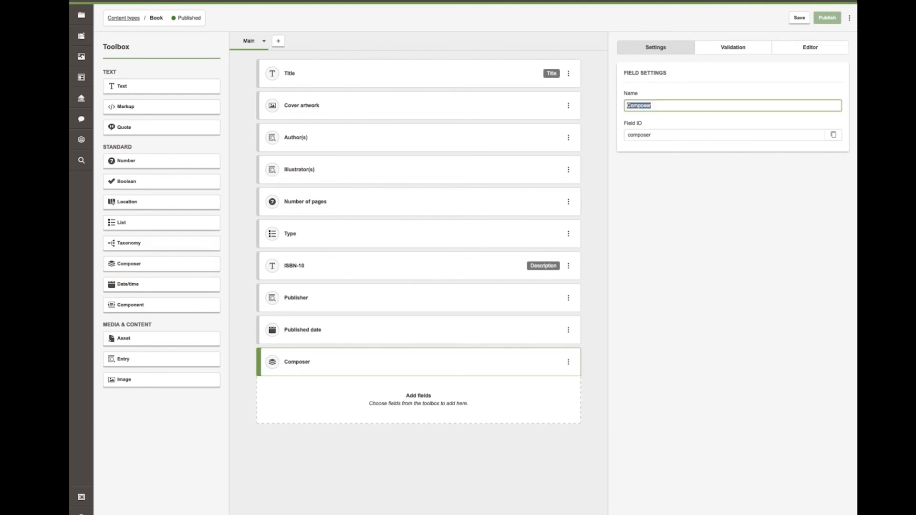
pyautogui.write('Whats the book about')
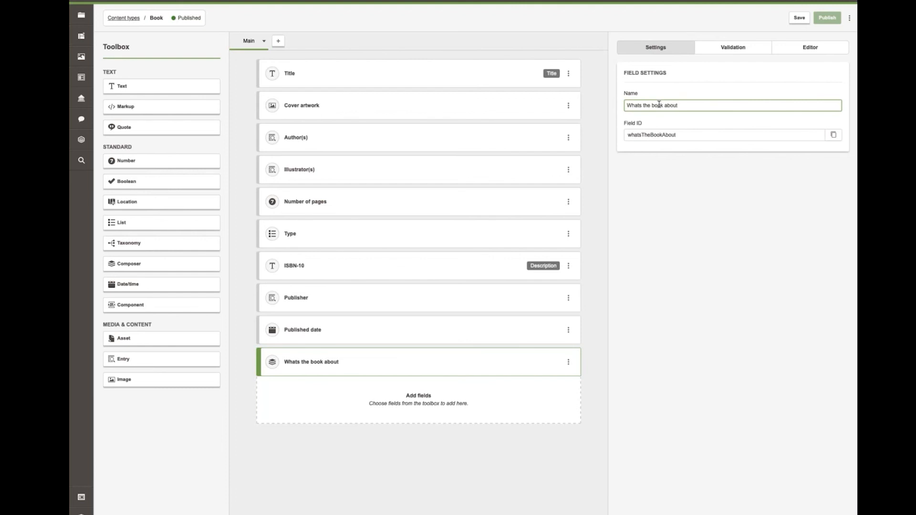
# - Set the composer field's ID to bookOverview
pyautogui.click(688, 136)
pyautogui.doubleClick(688, 137)
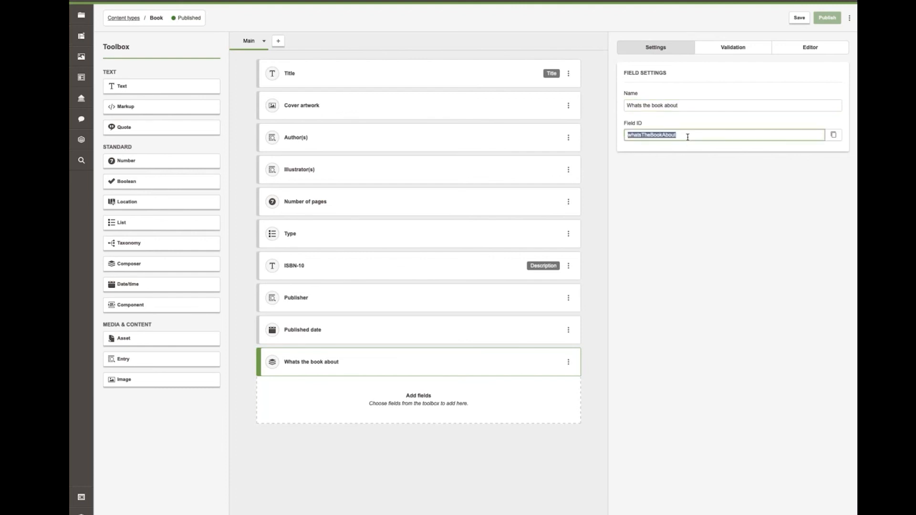
pyautogui.write('ove')
pyautogui.press('BackSpace')
pyautogui.press('BackSpace')
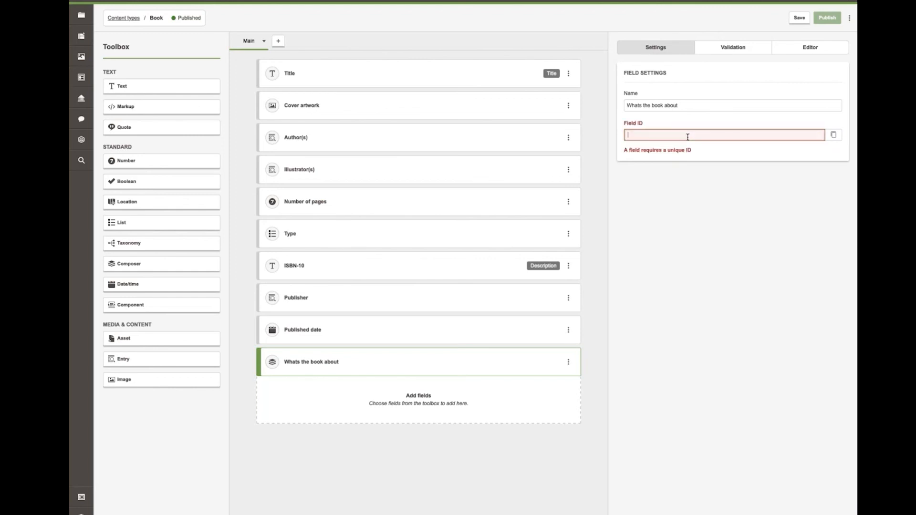
pyautogui.write('bookOverview')
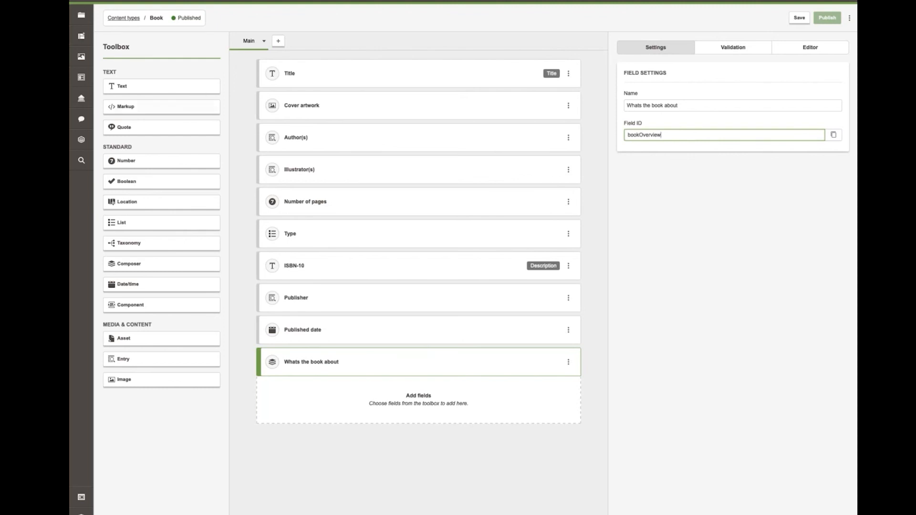
# - Add Text, Quote and Image fields inside the composer, and save and publish the Book content type
pyautogui.click(194, 88)
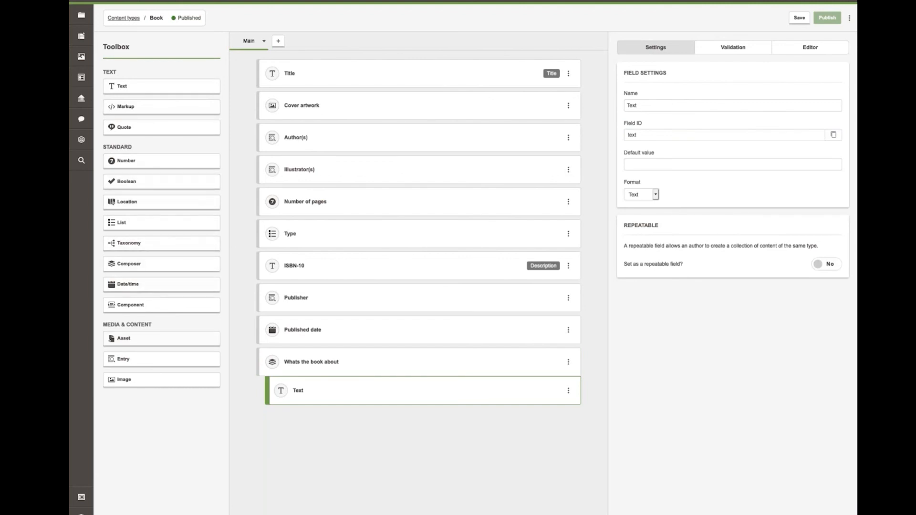
pyautogui.click(180, 127)
pyautogui.click(178, 379)
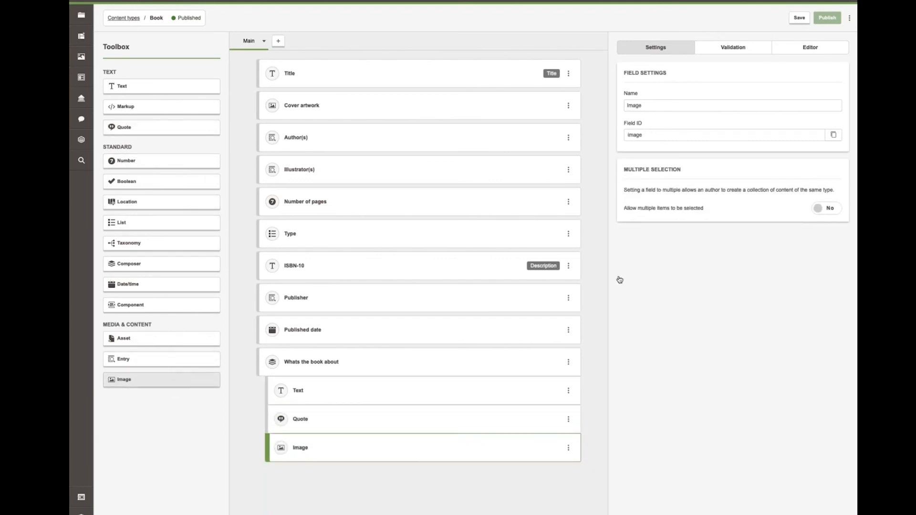
pyautogui.click(801, 20)
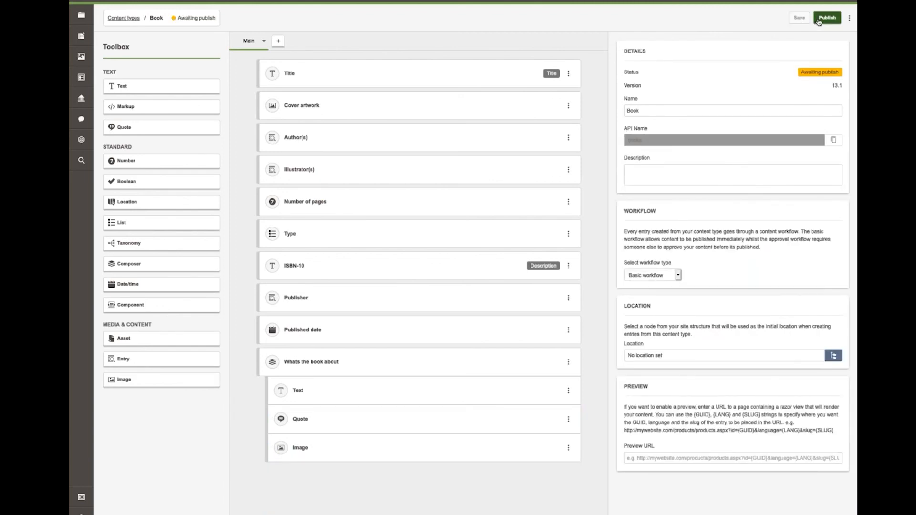
pyautogui.click(819, 21)
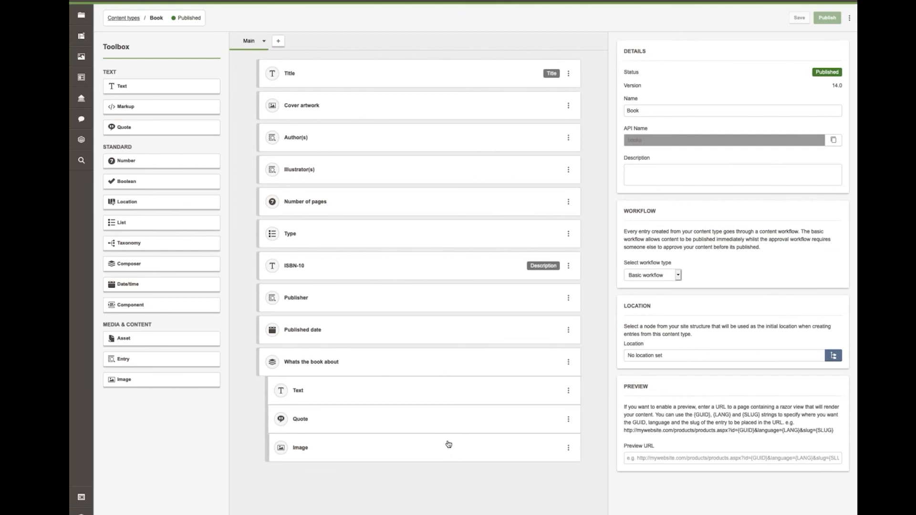
# - Duplicate the "Whats the book about" composer field in the Book content type and name the copy "New Field"
pyautogui.click(567, 367)
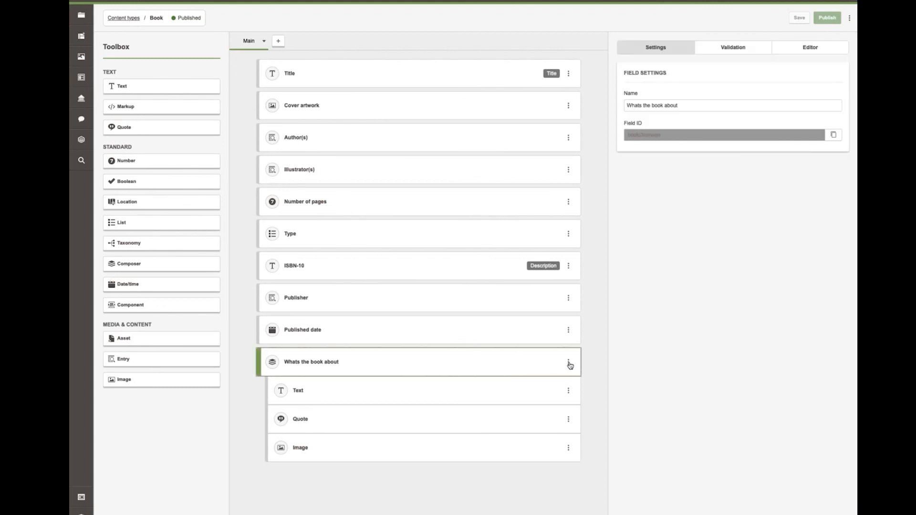
pyautogui.click(569, 365)
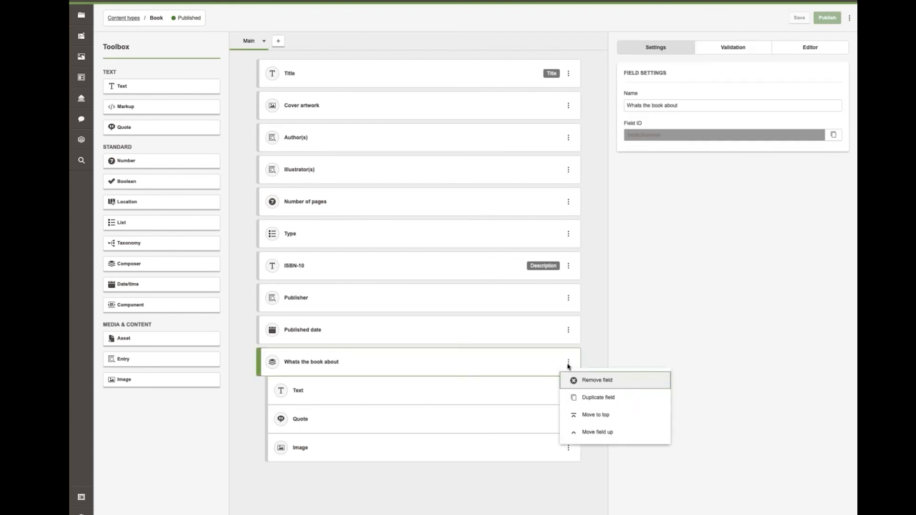
pyautogui.click(583, 399)
pyautogui.scroll(-1, 512, 392)
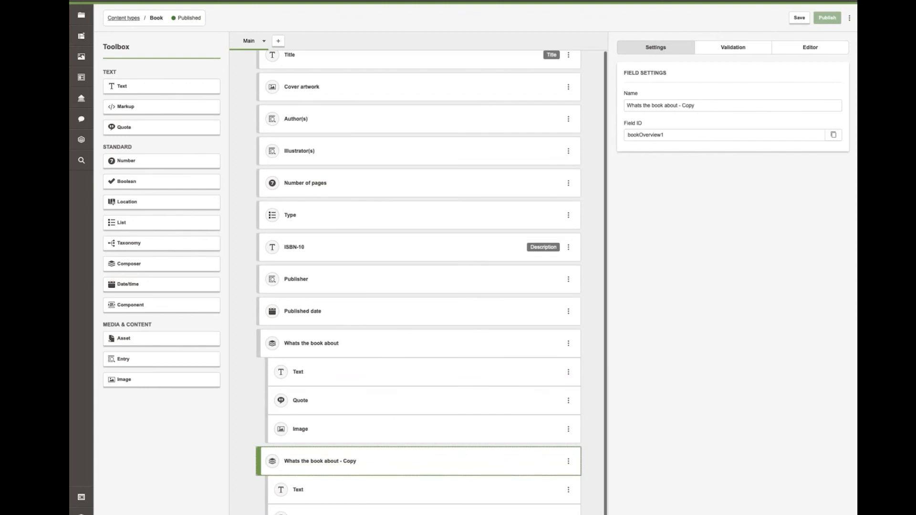
pyautogui.moveTo(695, 105); pyautogui.dragTo(617, 107)
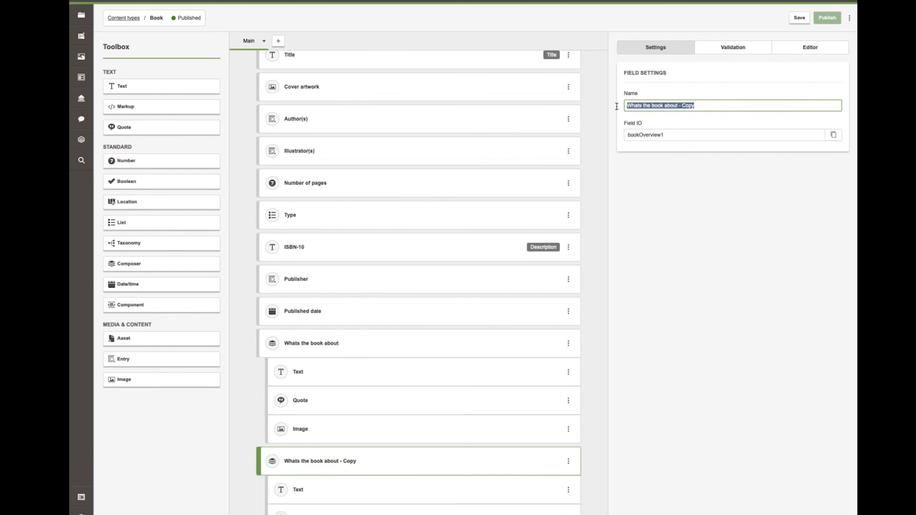
pyautogui.write('New Field')
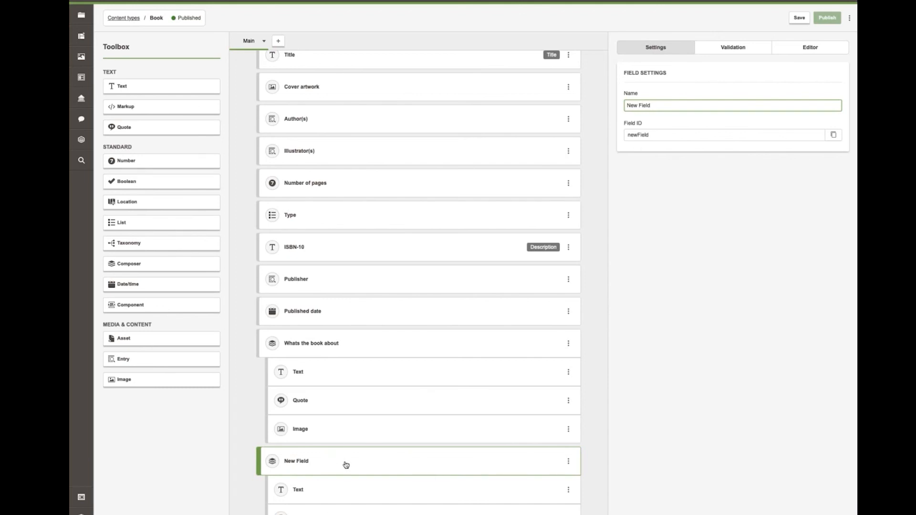
# - Add an Entry field to the Book content type that accepts entries from the Language content type, and save
pyautogui.click(195, 363)
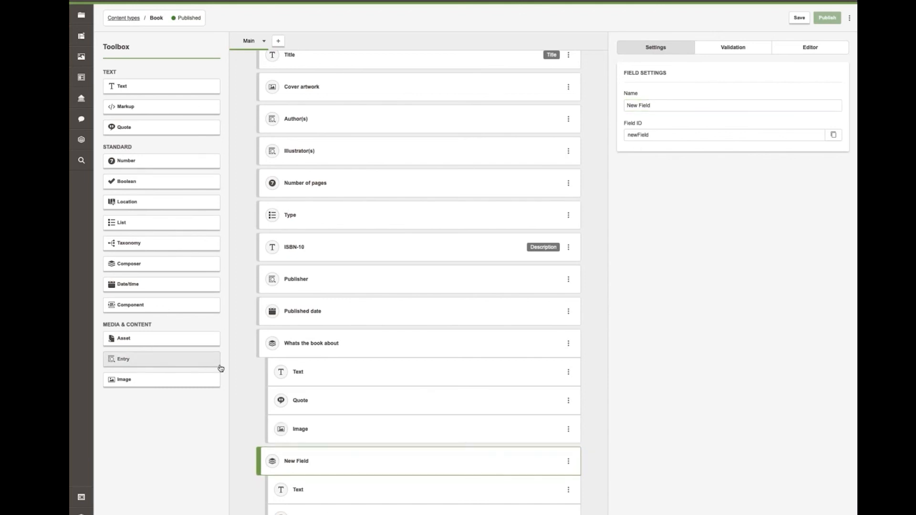
pyautogui.scroll(-1, 402, 438)
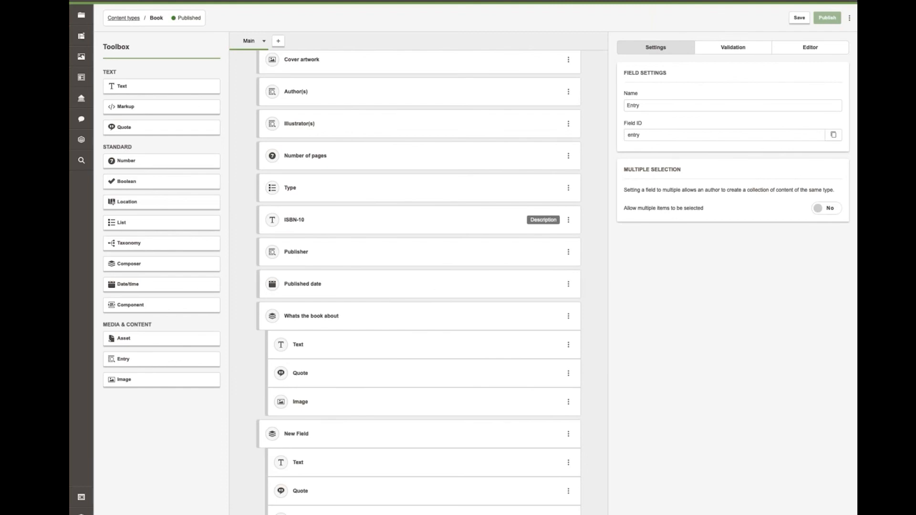
pyautogui.click(569, 156)
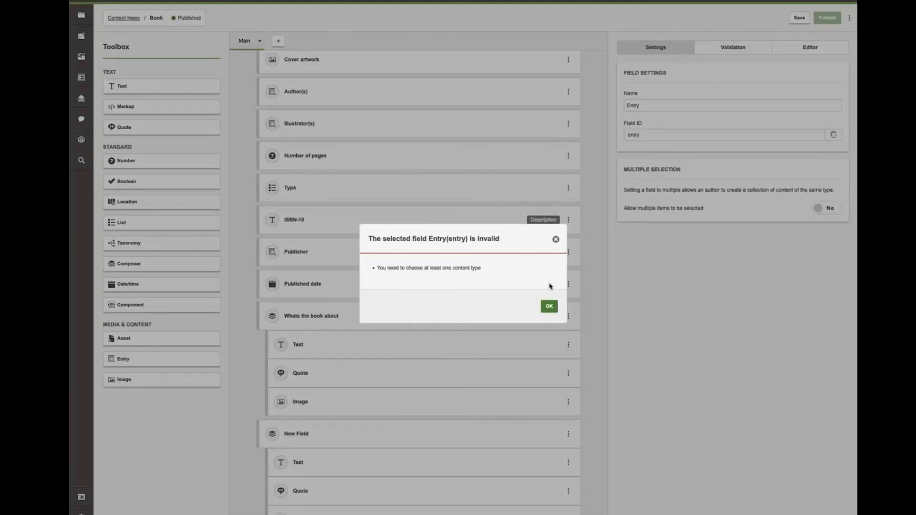
pyautogui.click(549, 305)
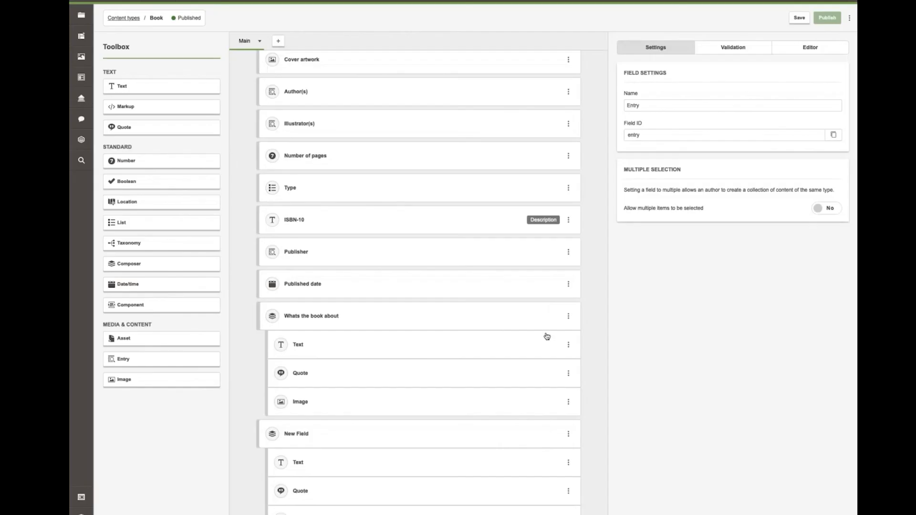
pyautogui.click(804, 51)
pyautogui.click(722, 253)
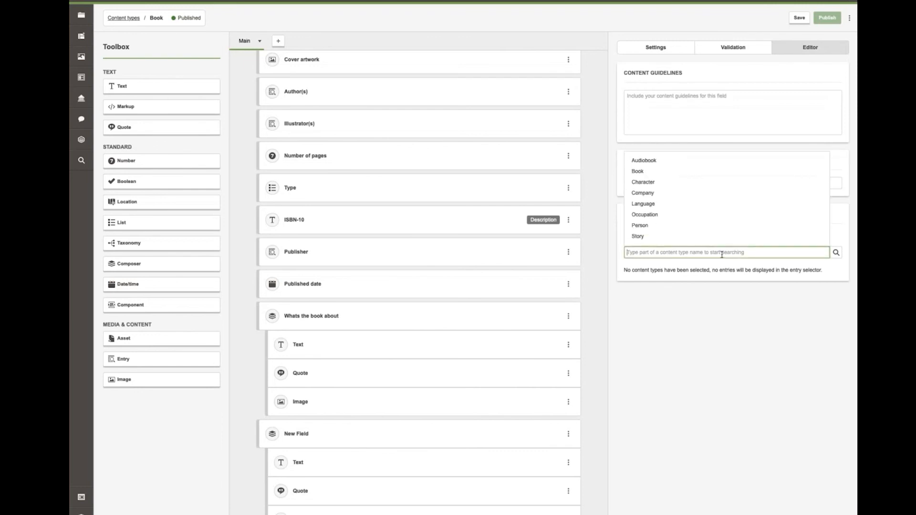
pyautogui.click(697, 204)
pyautogui.click(799, 17)
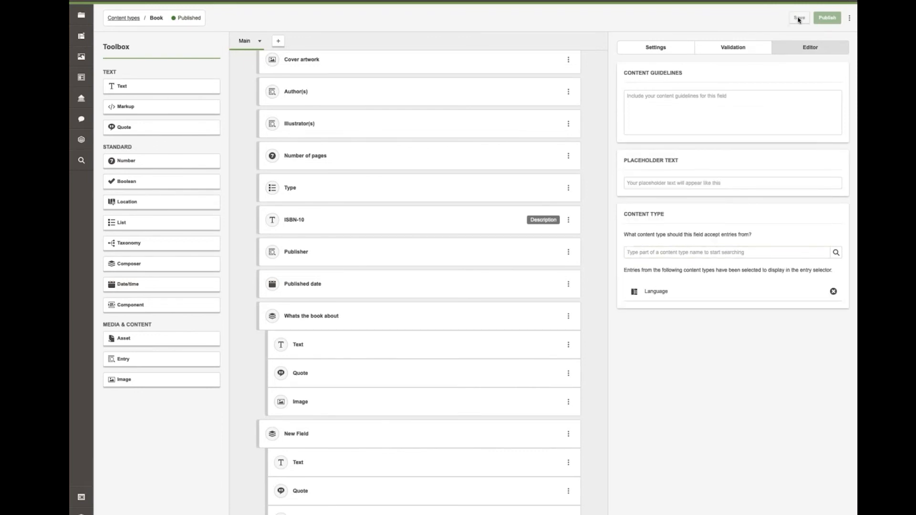
# - Duplicate the Published date field, name the copy "First published date", and save the Book content type
pyautogui.click(570, 287)
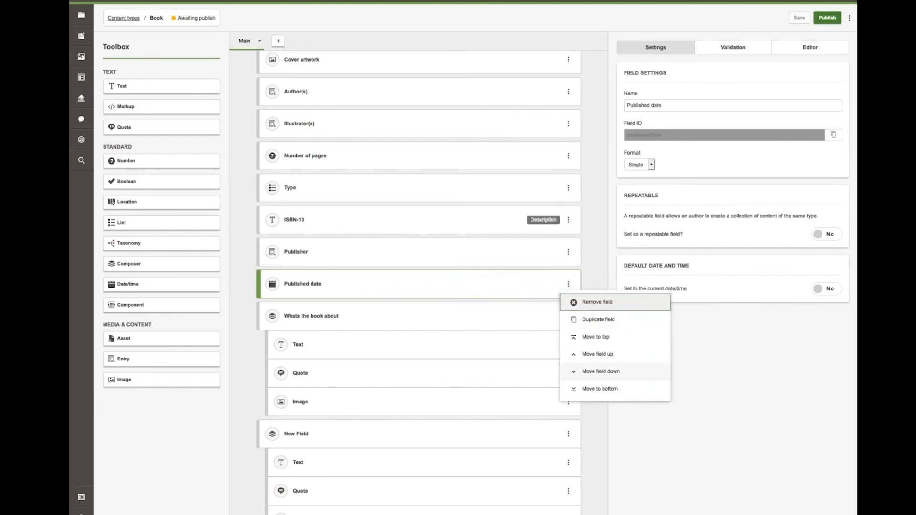
pyautogui.click(599, 324)
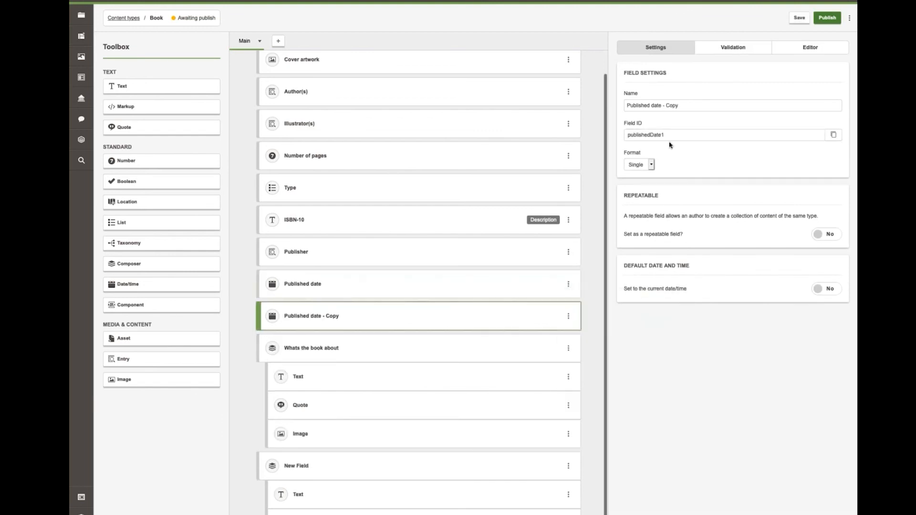
pyautogui.moveTo(680, 106); pyautogui.dragTo(552, 99)
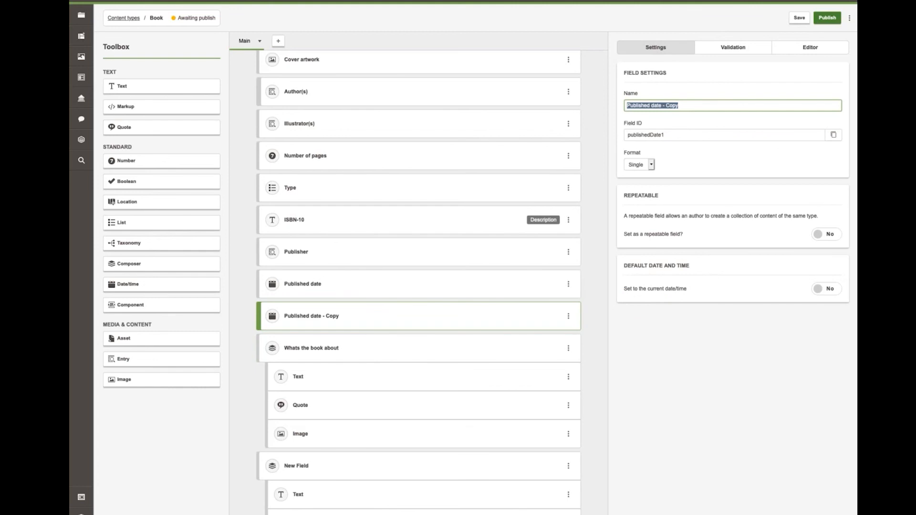
pyautogui.press('BackSpace')
pyautogui.write('Fir')
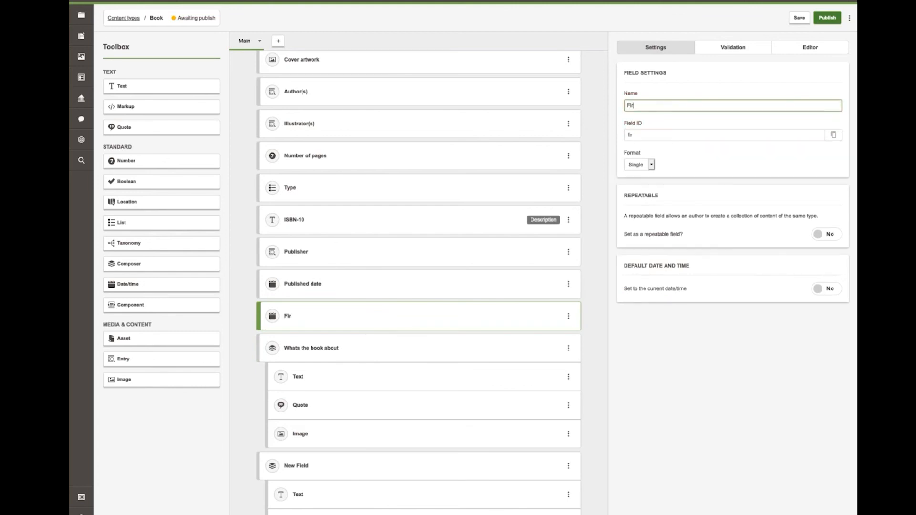
pyautogui.write('st published date')
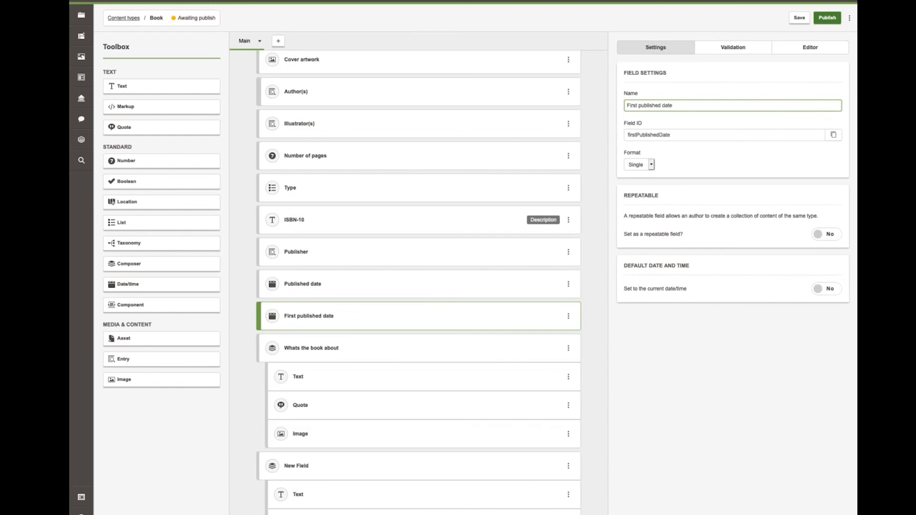
pyautogui.click(799, 18)
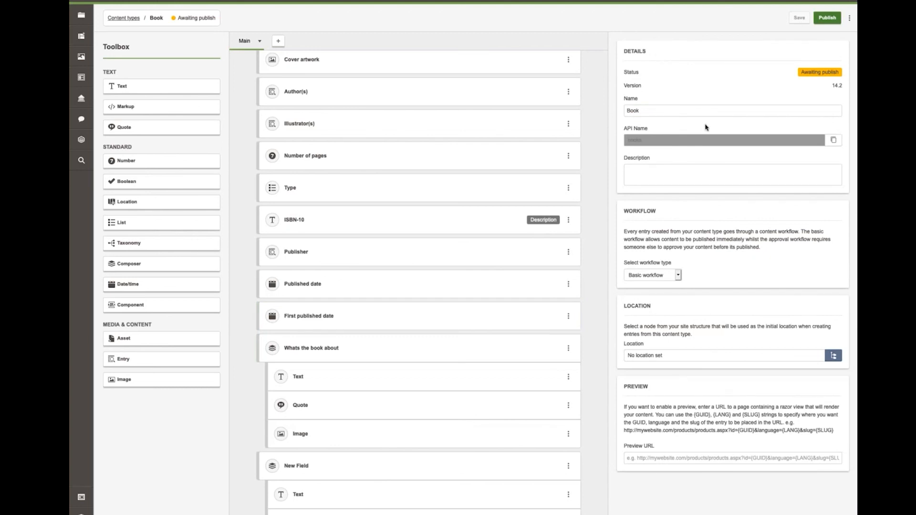
# - Copy the Book content type's API name and the Type field's ID, and try pasting into the browser's address bar
pyautogui.click(834, 141)
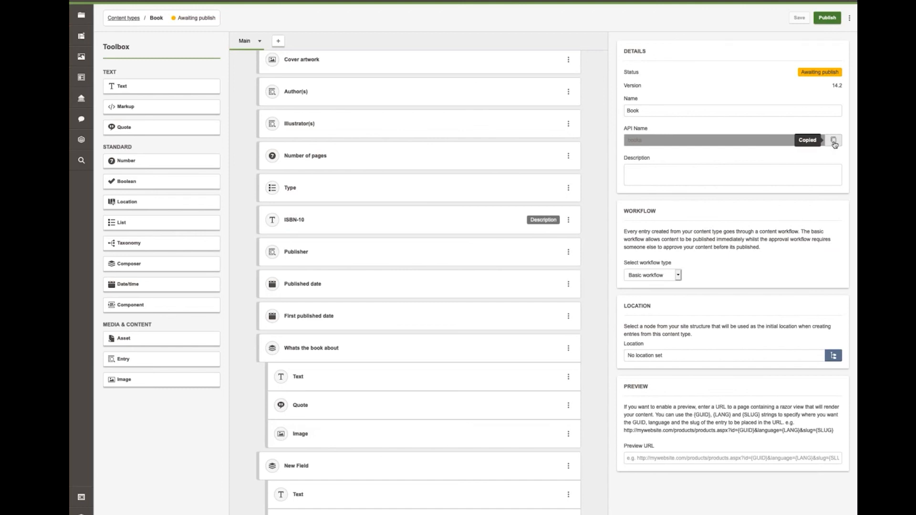
pyautogui.click(516, 192)
pyautogui.click(835, 136)
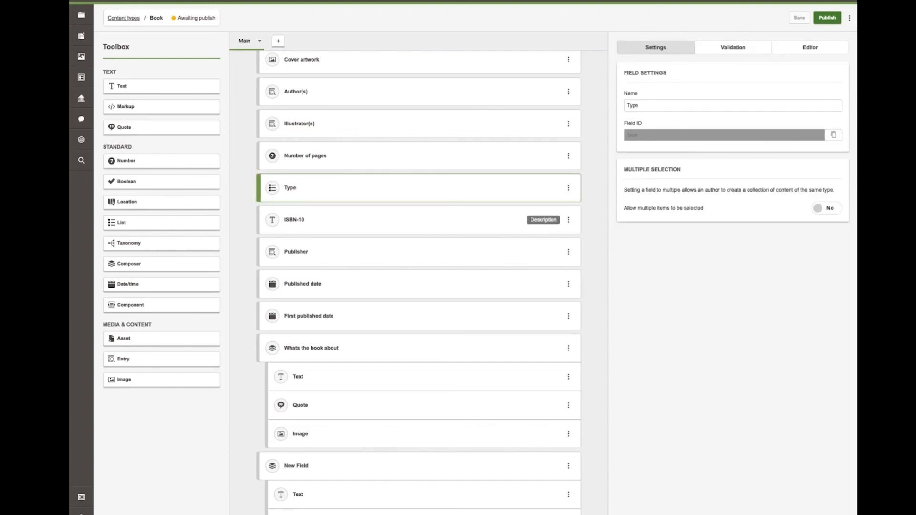
pyautogui.press('super+l')
pyautogui.press('super+v')
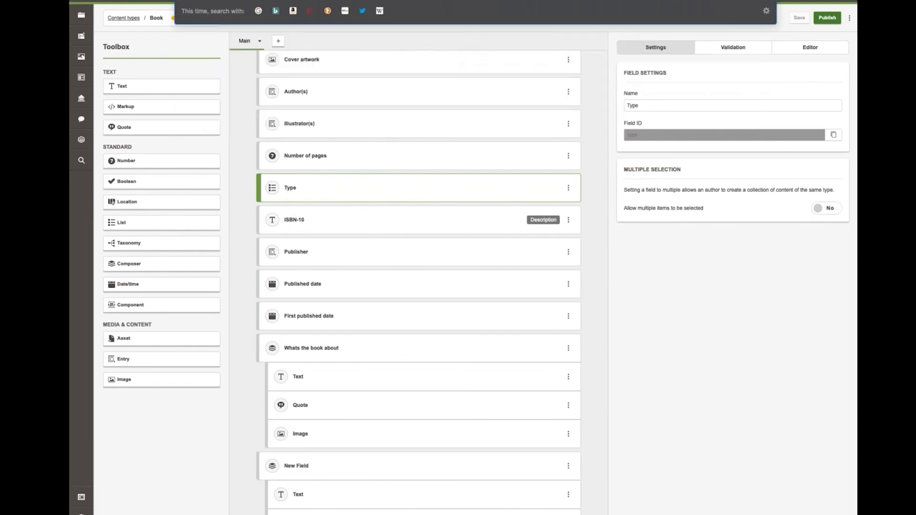
pyautogui.click(586, 98)
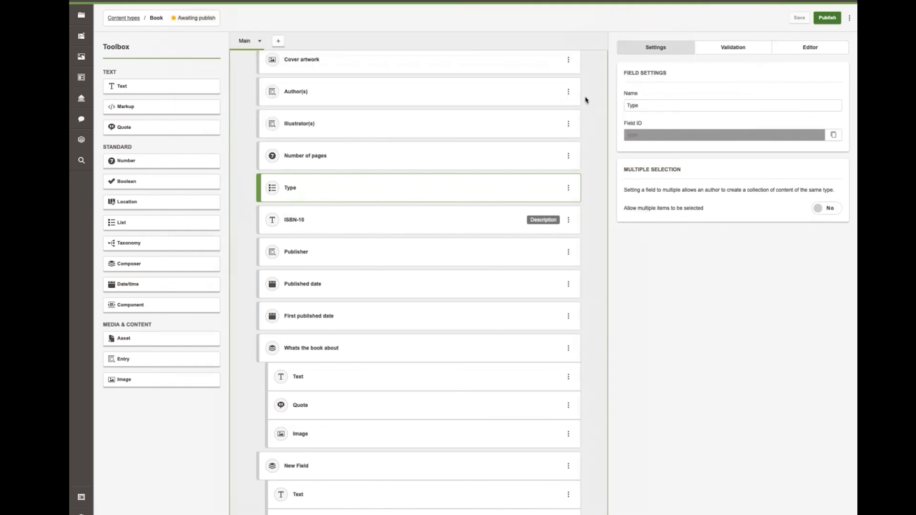
# - Open the project's API keys and copy the client ID and shared secret of the "Testing - Do Not Delete" key
pyautogui.click(81, 37)
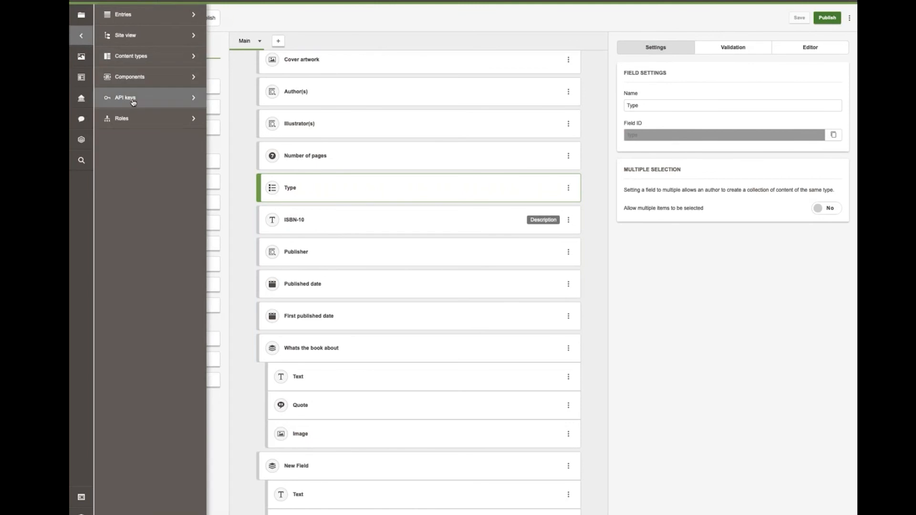
pyautogui.click(134, 102)
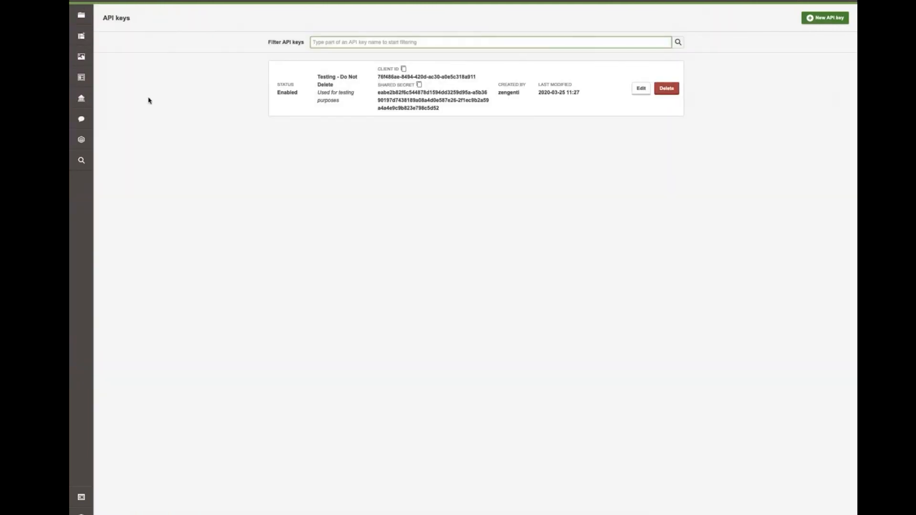
pyautogui.click(404, 69)
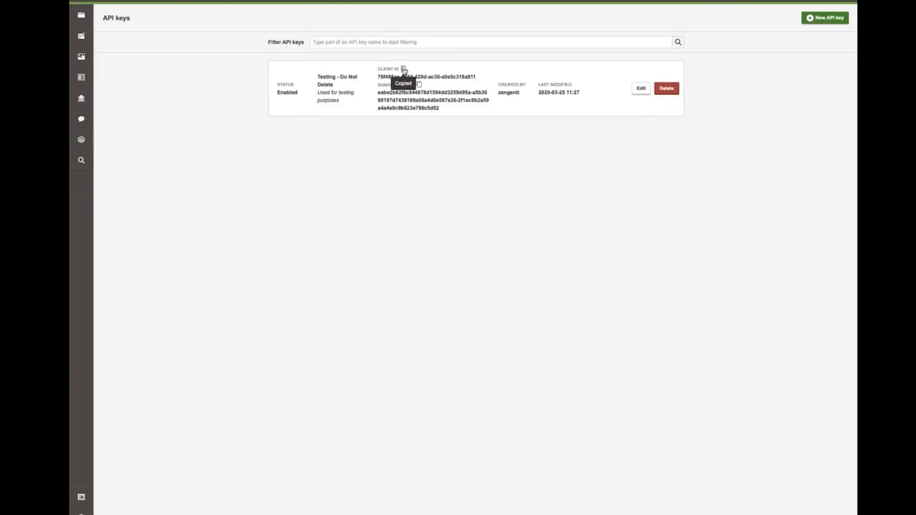
pyautogui.click(420, 85)
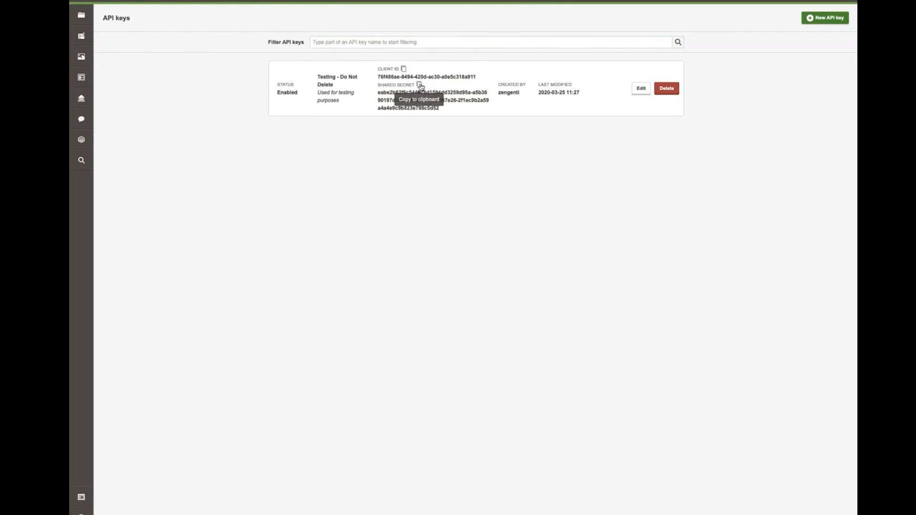